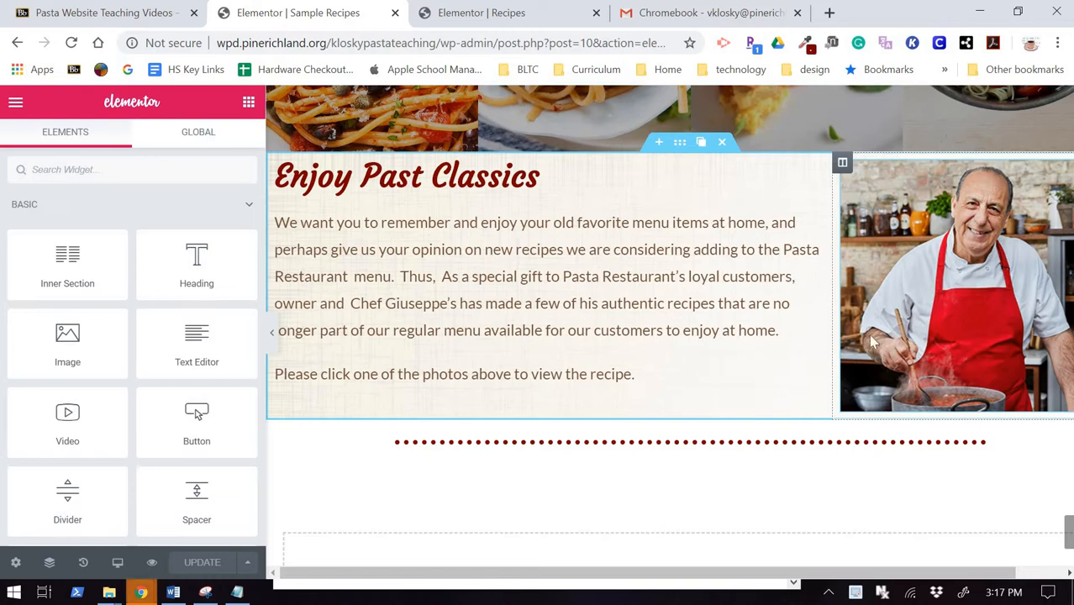
Add a single-column section below the dotted divider under Enjoy Past Classics and place a Heading widget in it
{"action": "scroll", "coordinate": [628, 329], "scroll_direction": "up", "scroll_amount": 5}
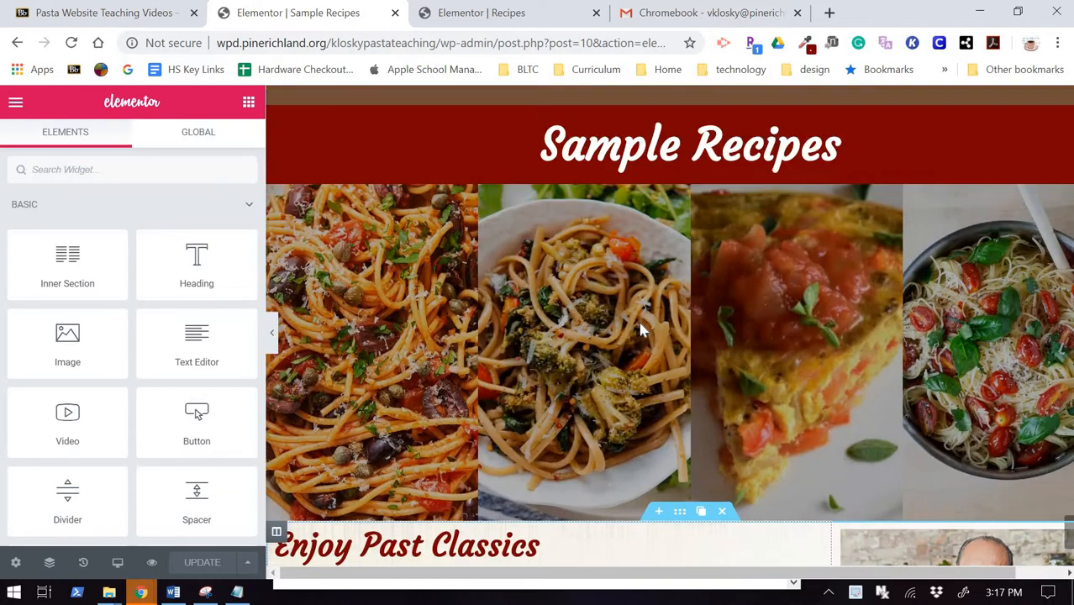
{"action": "scroll", "coordinate": [641, 329], "scroll_direction": "up", "scroll_amount": 3}
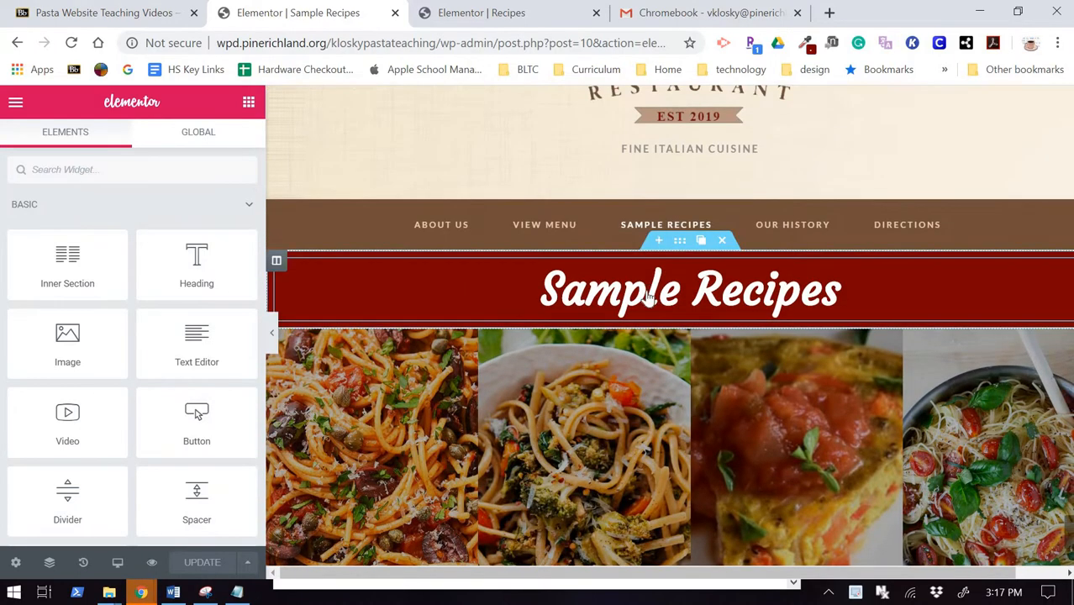
{"action": "scroll", "coordinate": [647, 295], "scroll_direction": "down", "scroll_amount": 6}
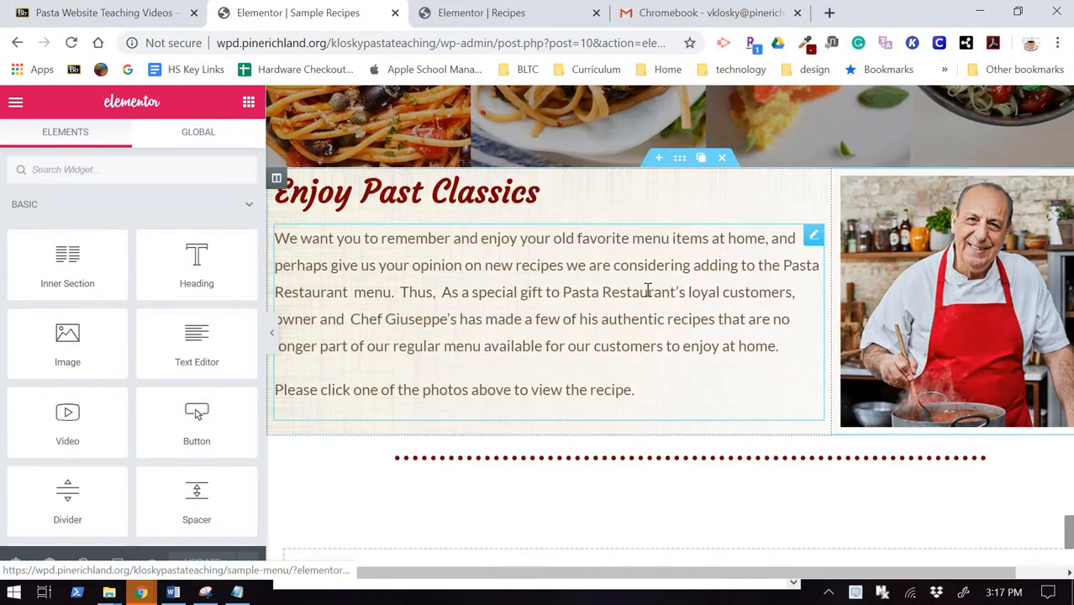
{"action": "scroll", "coordinate": [648, 289], "scroll_direction": "down", "scroll_amount": 3}
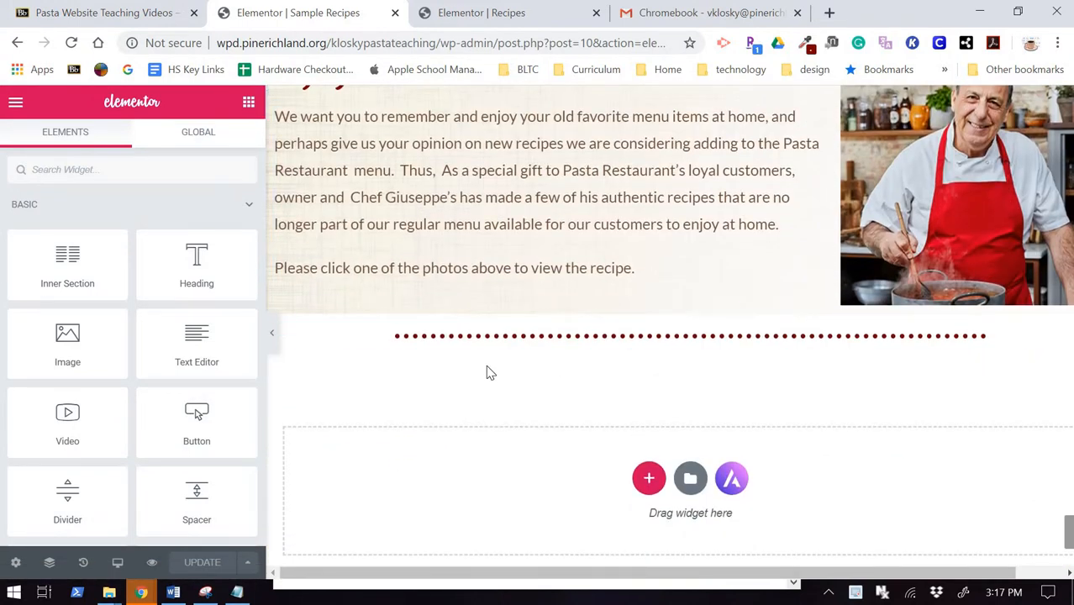
{"action": "scroll", "coordinate": [496, 370], "scroll_direction": "up", "scroll_amount": 6}
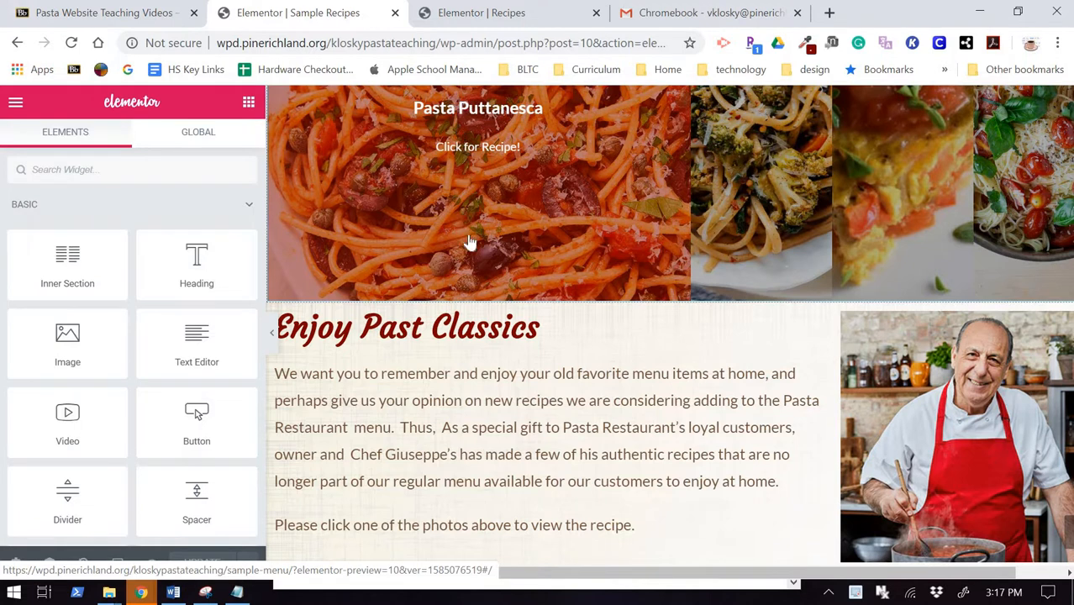
{"action": "scroll", "coordinate": [480, 255], "scroll_direction": "down", "scroll_amount": 8}
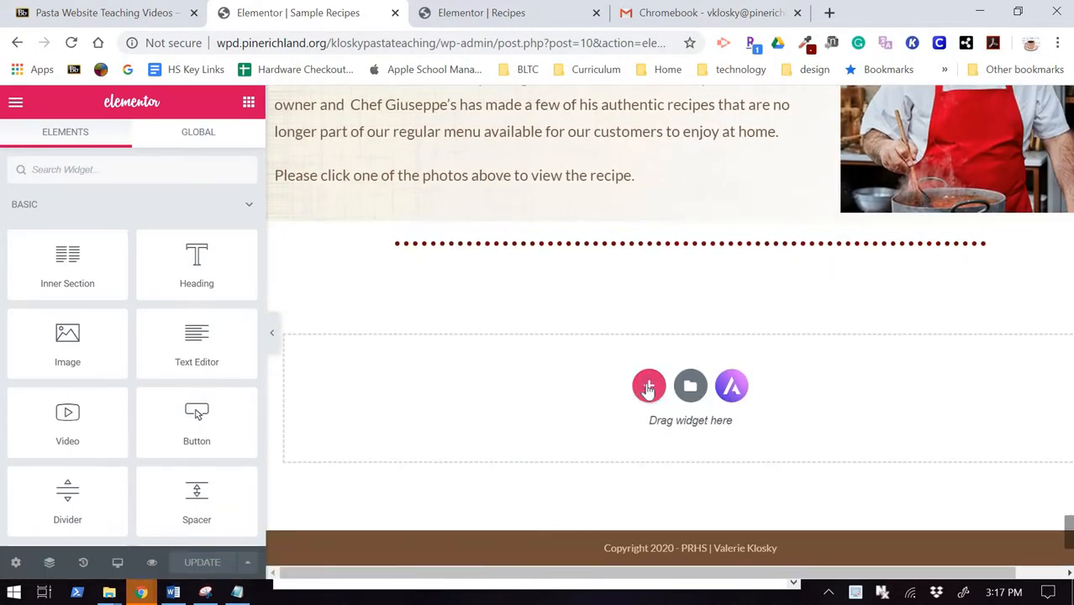
{"action": "left_click", "coordinate": [649, 388]}
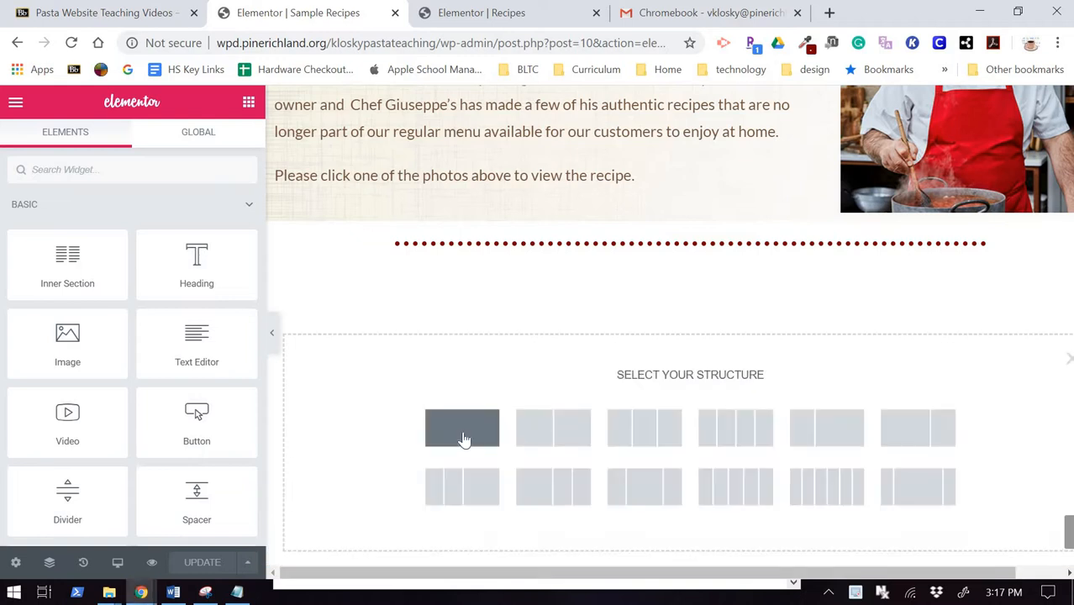
{"action": "left_click", "coordinate": [467, 442]}
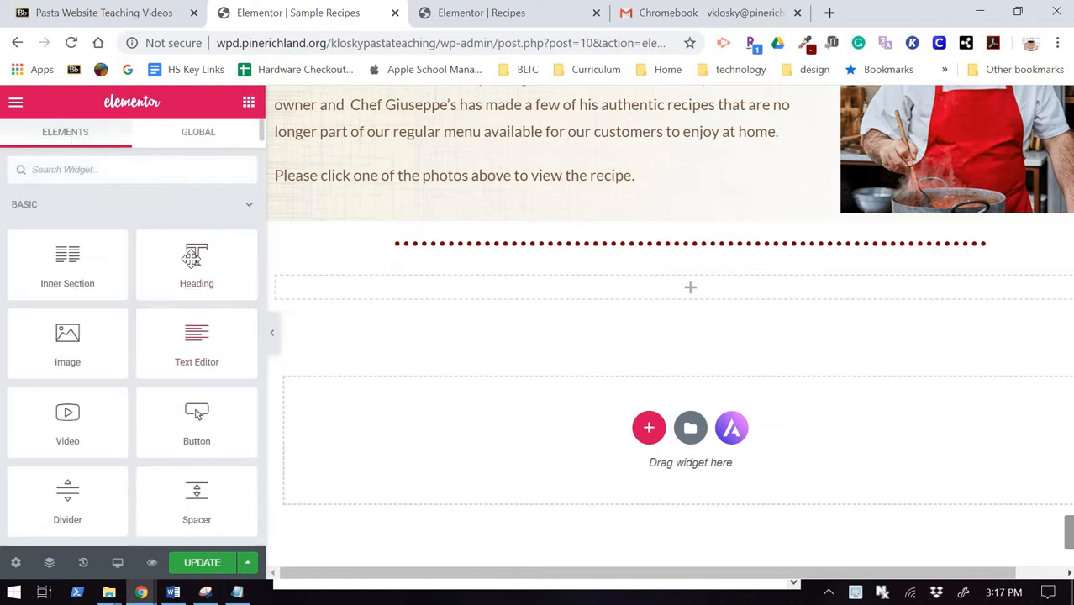
{"action": "left_click_drag", "start_coordinate": [191, 260], "coordinate": [369, 286]}
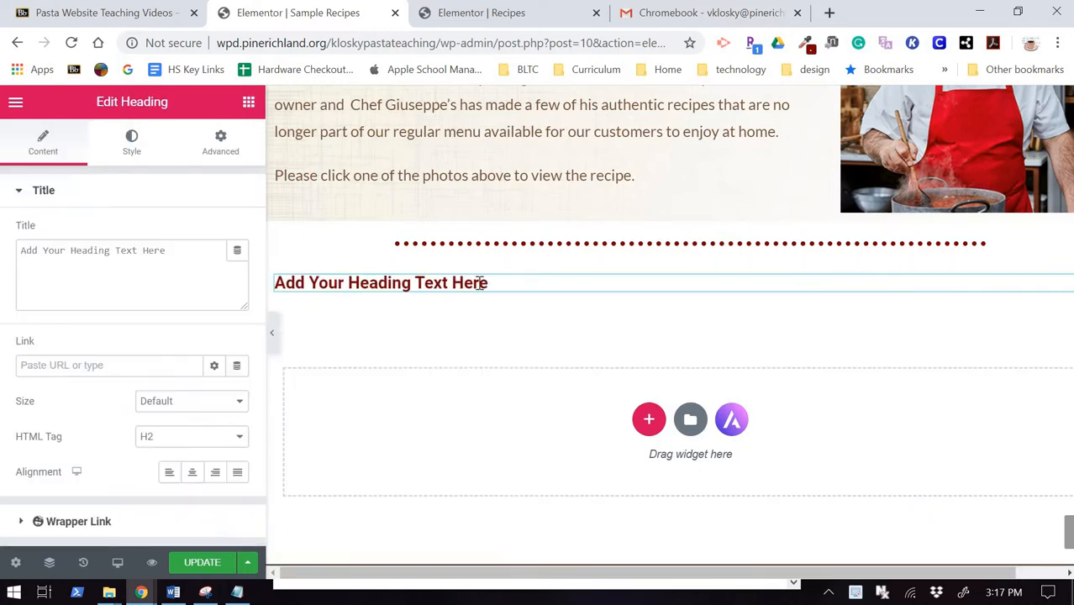
{"action": "left_click", "coordinate": [498, 282]}
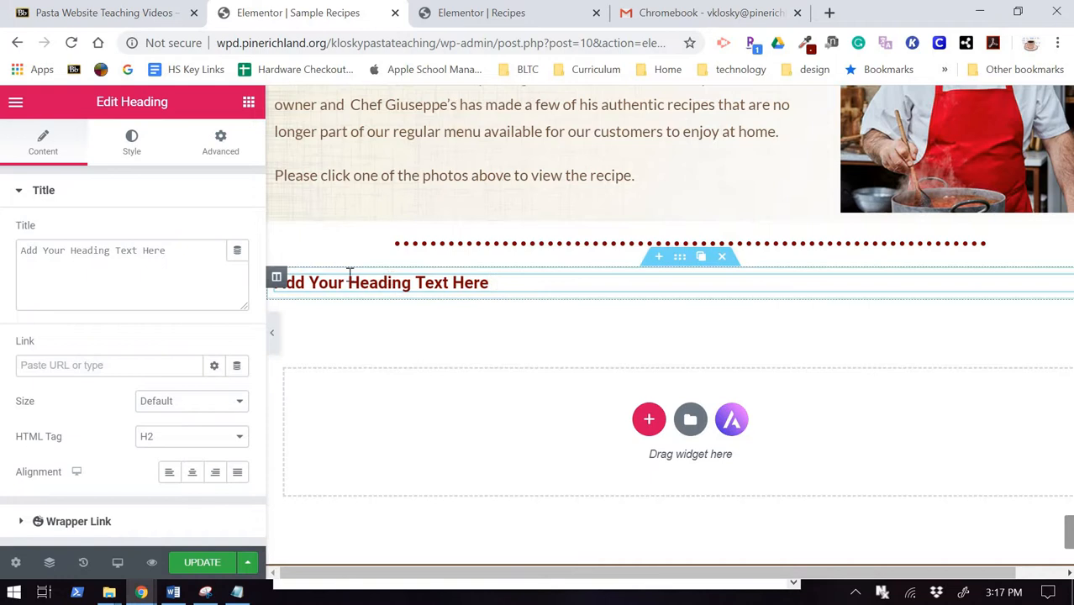
{"action": "left_click_drag", "start_coordinate": [349, 277], "coordinate": [259, 271]}
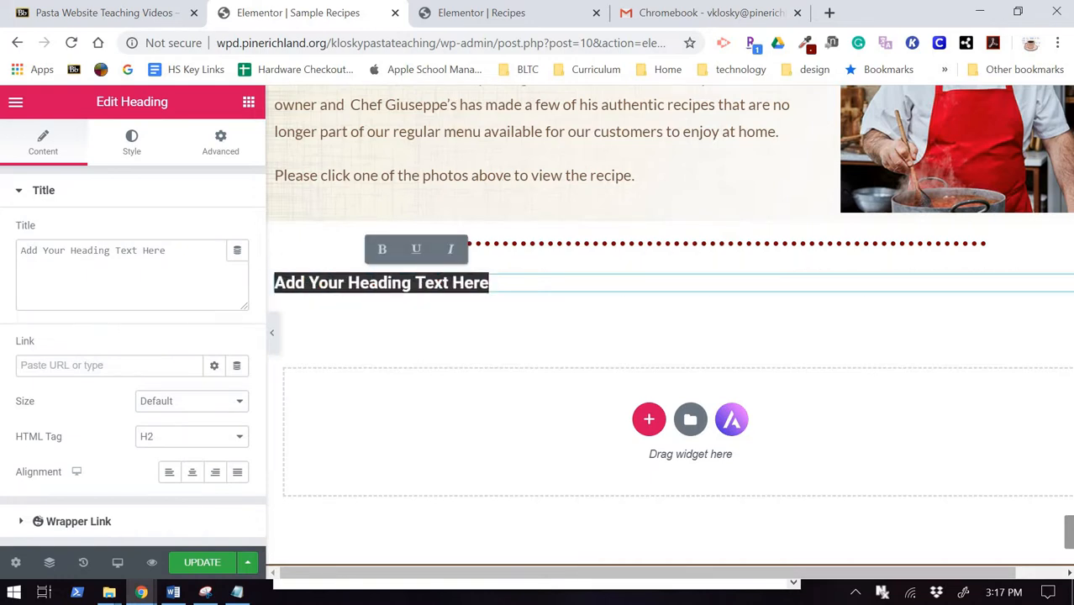
{"action": "left_click", "coordinate": [248, 102]}
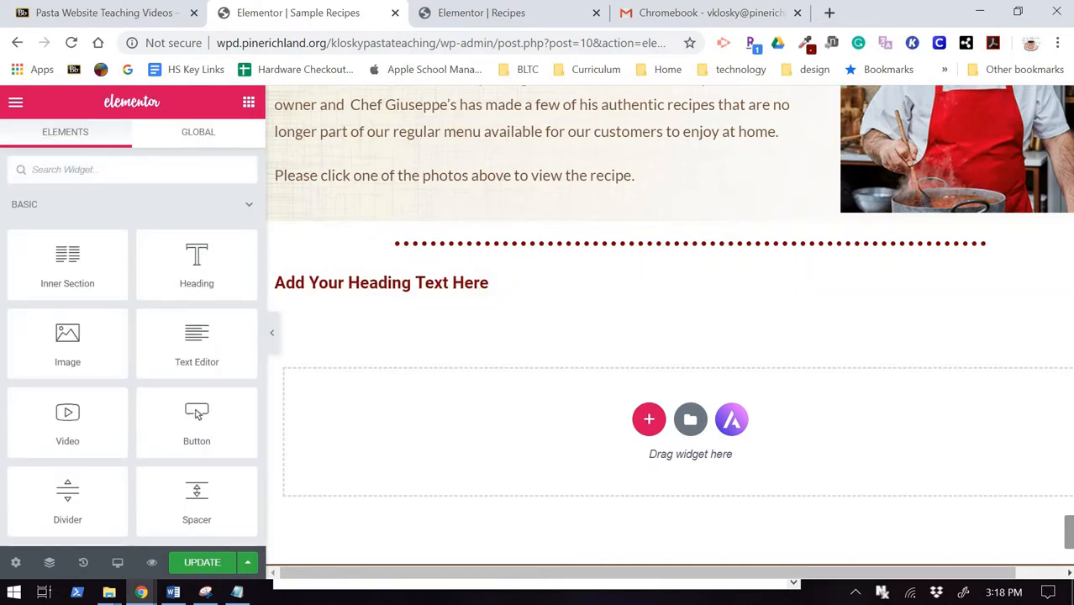
{"action": "type", "text": "Pas"}
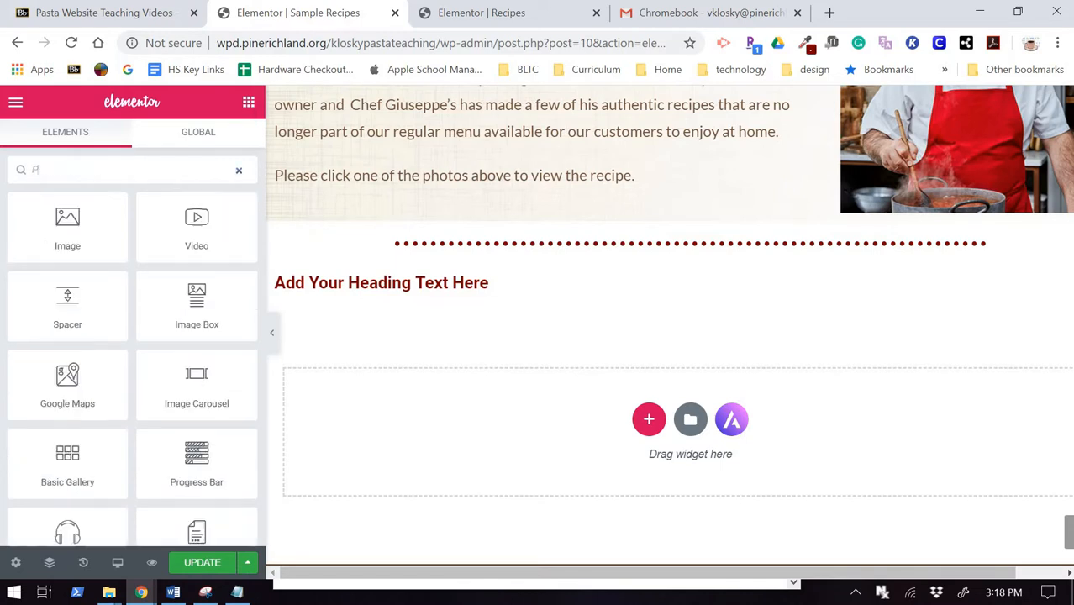
Replace the new heading's placeholder title with "Pasta Puttanesca"
{"action": "left_click", "coordinate": [456, 286]}
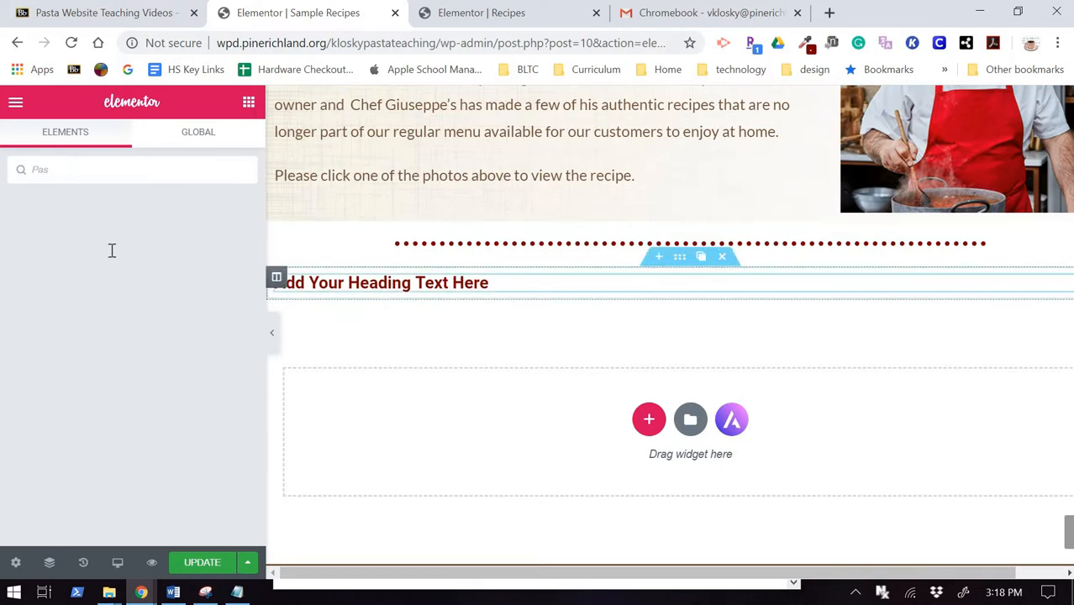
{"action": "left_click_drag", "start_coordinate": [167, 251], "coordinate": [109, 251]}
{"action": "key", "text": "ctrl+a"}
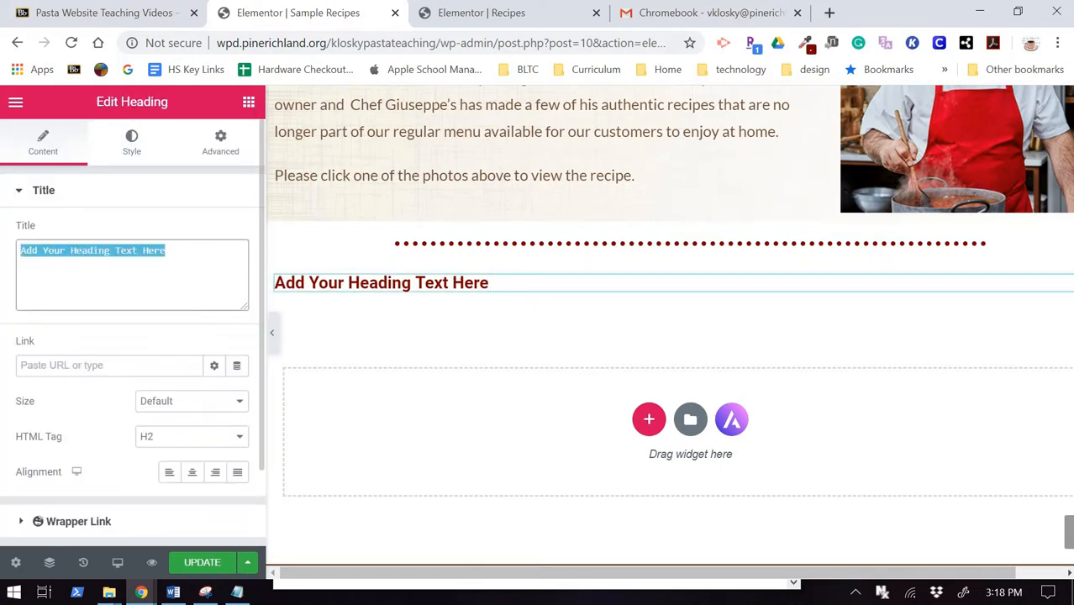
{"action": "type", "text": "Pasta "}
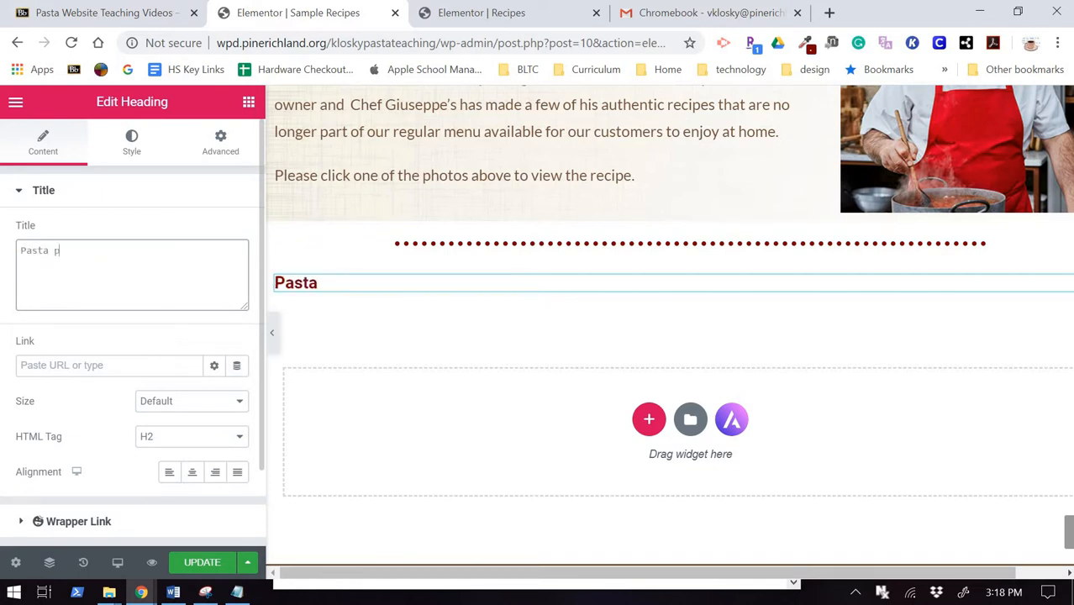
{"action": "type", "text": "Puttanesca"}
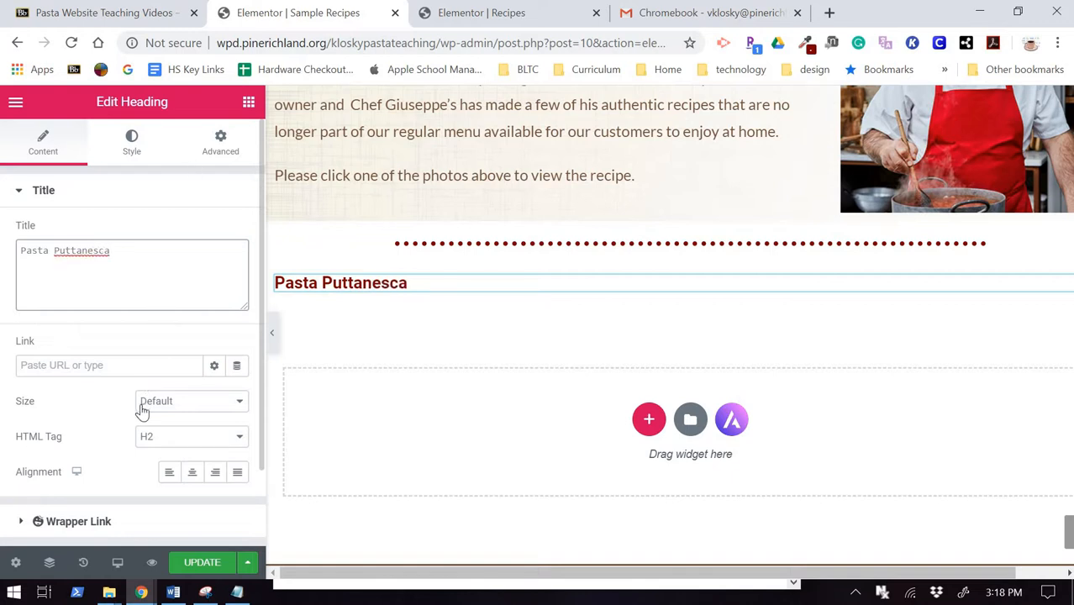
Set the Pasta Puttanesca heading's typography family to Courgette
{"action": "left_click", "coordinate": [131, 152]}
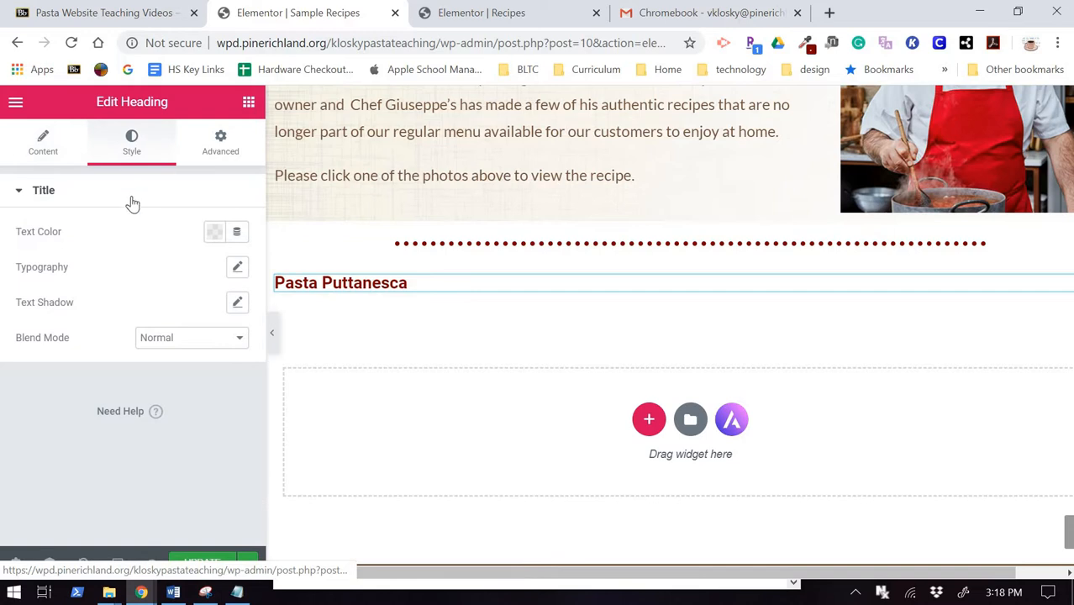
{"action": "left_click", "coordinate": [236, 268]}
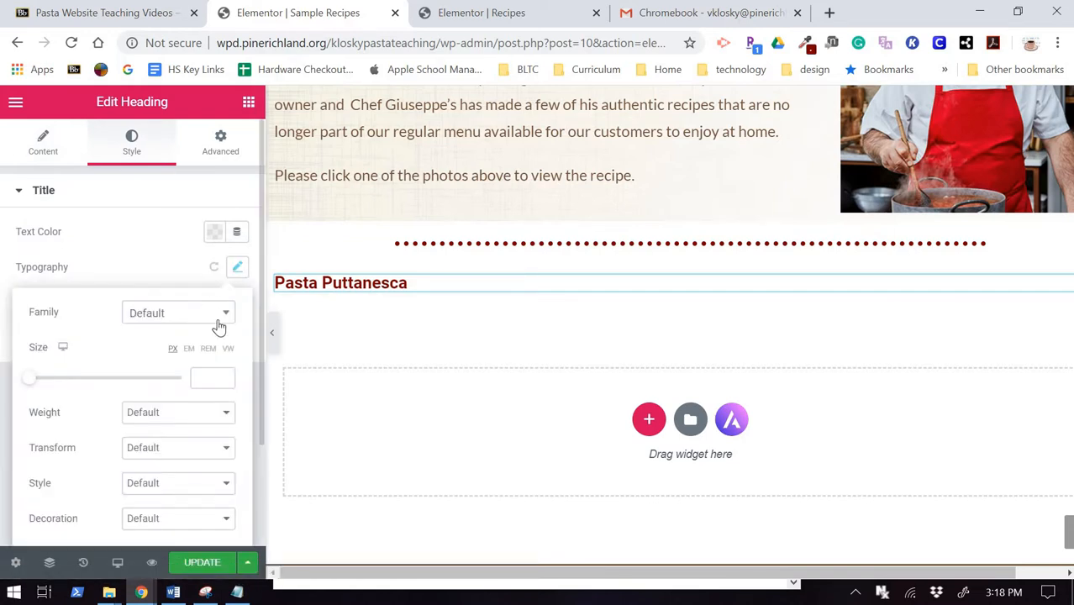
{"action": "left_click", "coordinate": [217, 325]}
{"action": "type", "text": "Cour"}
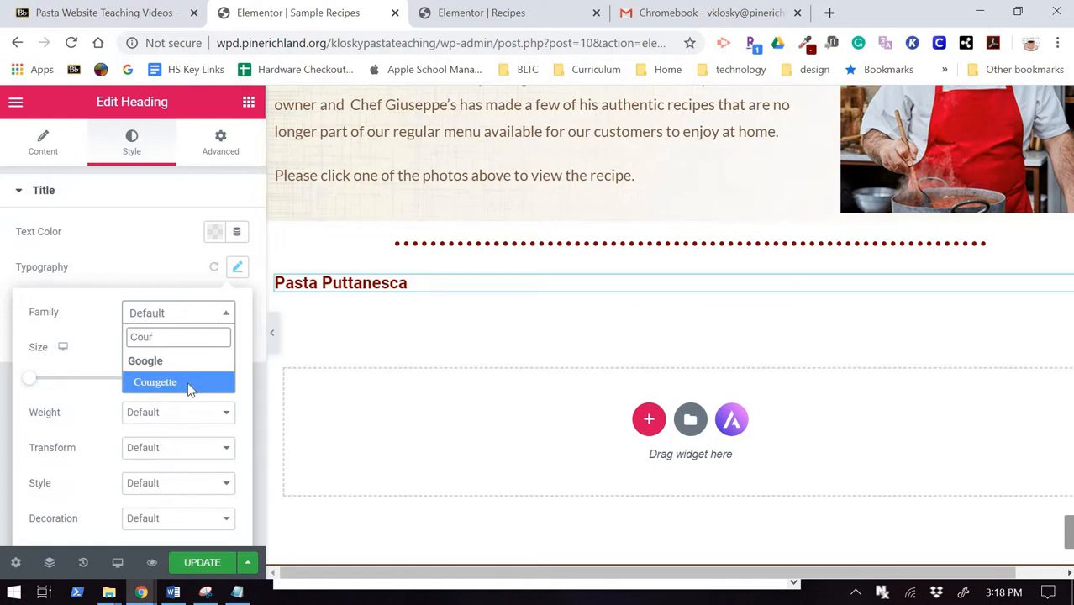
{"action": "left_click", "coordinate": [187, 382]}
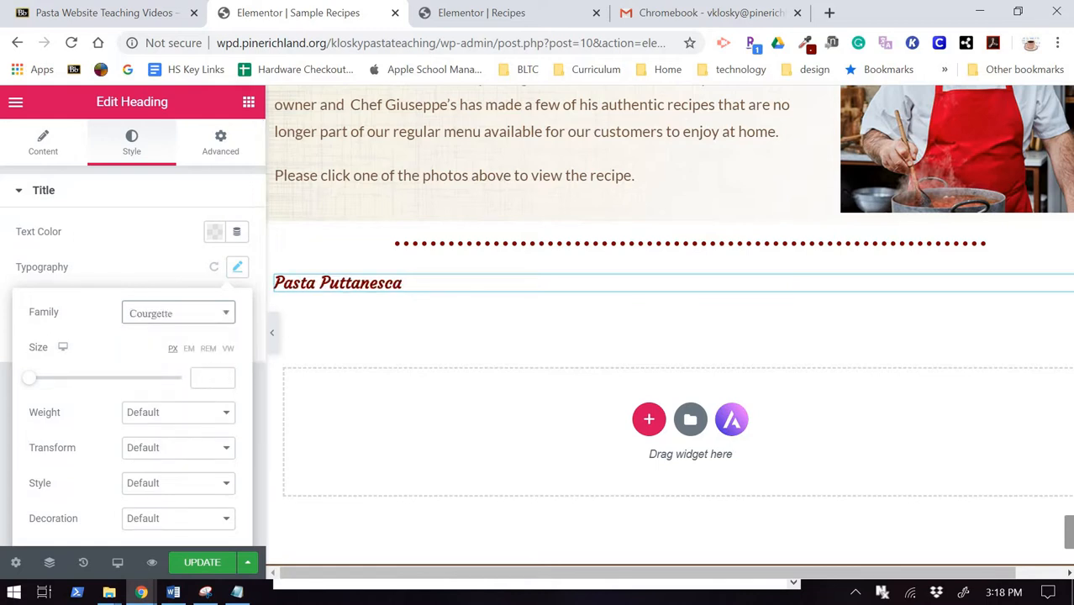
Set the Pasta Puttanesca heading's font size to 35 px and update the page
{"action": "key", "text": "alt+Tab"}
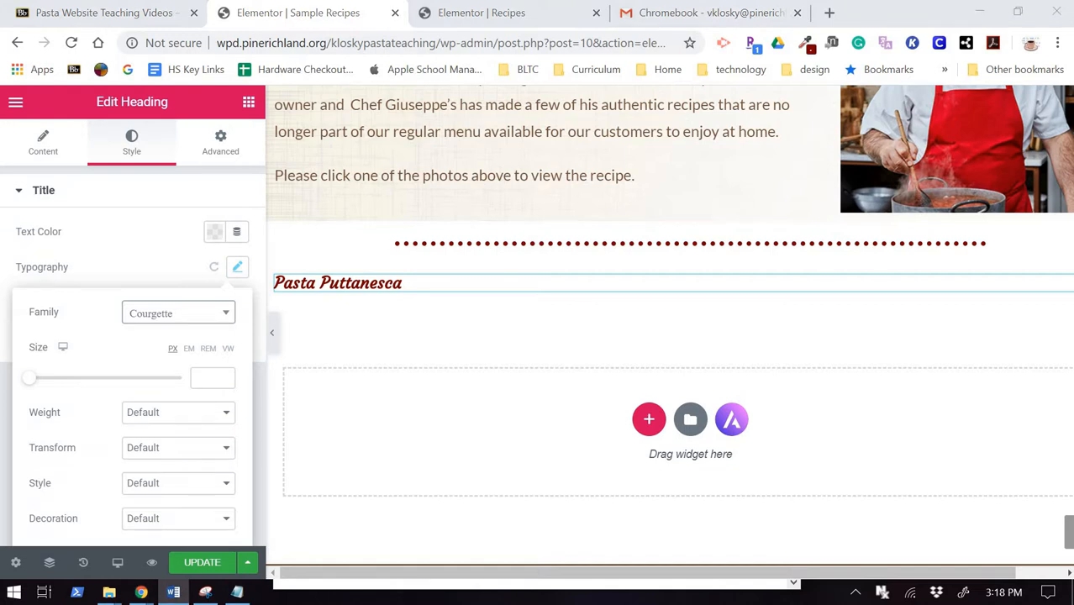
{"action": "left_click", "coordinate": [50, 381]}
{"action": "left_click_drag", "start_coordinate": [51, 381], "coordinate": [53, 379]}
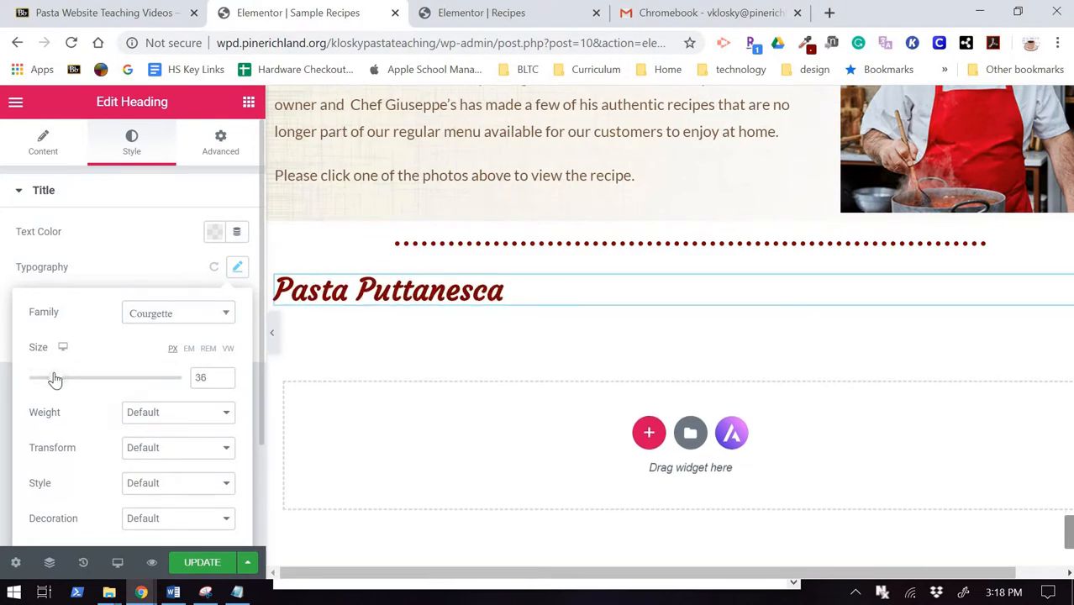
{"action": "scroll", "coordinate": [483, 240], "scroll_direction": "up", "scroll_amount": 2}
{"action": "scroll", "coordinate": [454, 240], "scroll_direction": "up", "scroll_amount": 2}
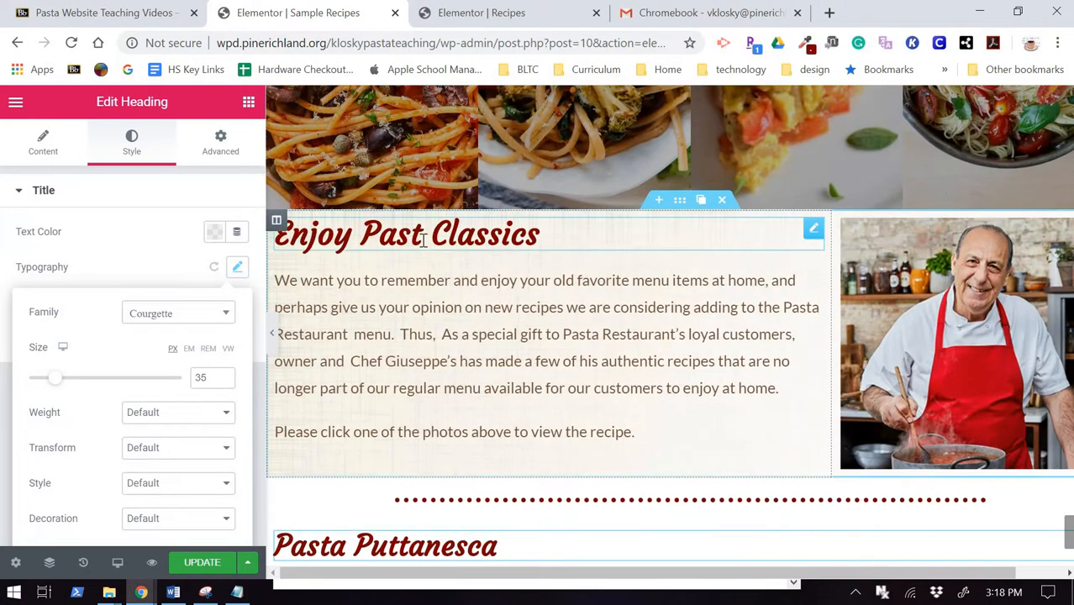
{"action": "scroll", "coordinate": [496, 347], "scroll_direction": "down", "scroll_amount": 4}
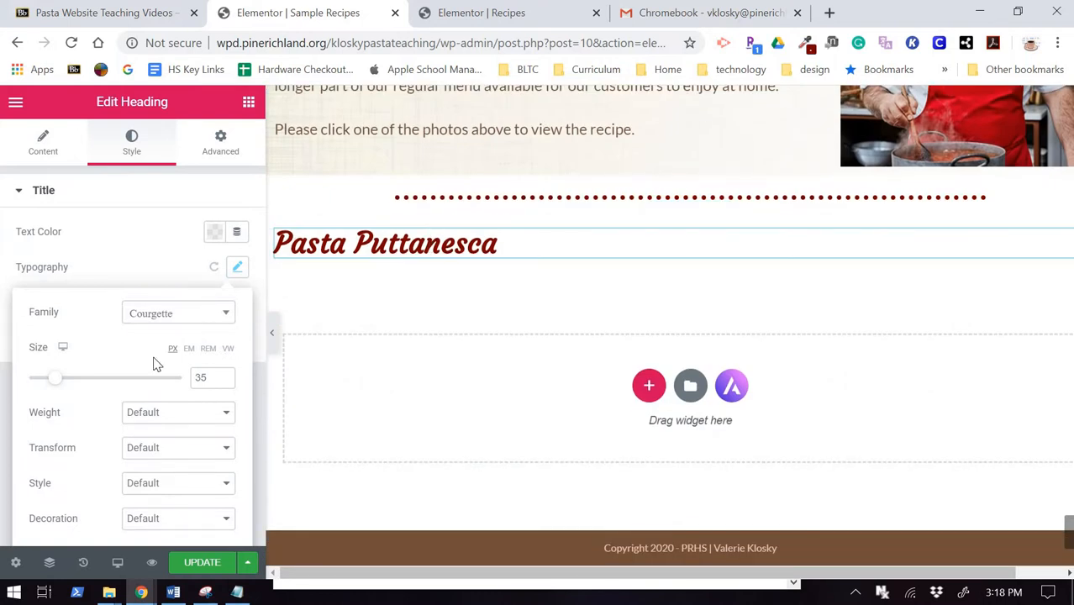
{"action": "left_click", "coordinate": [198, 563]}
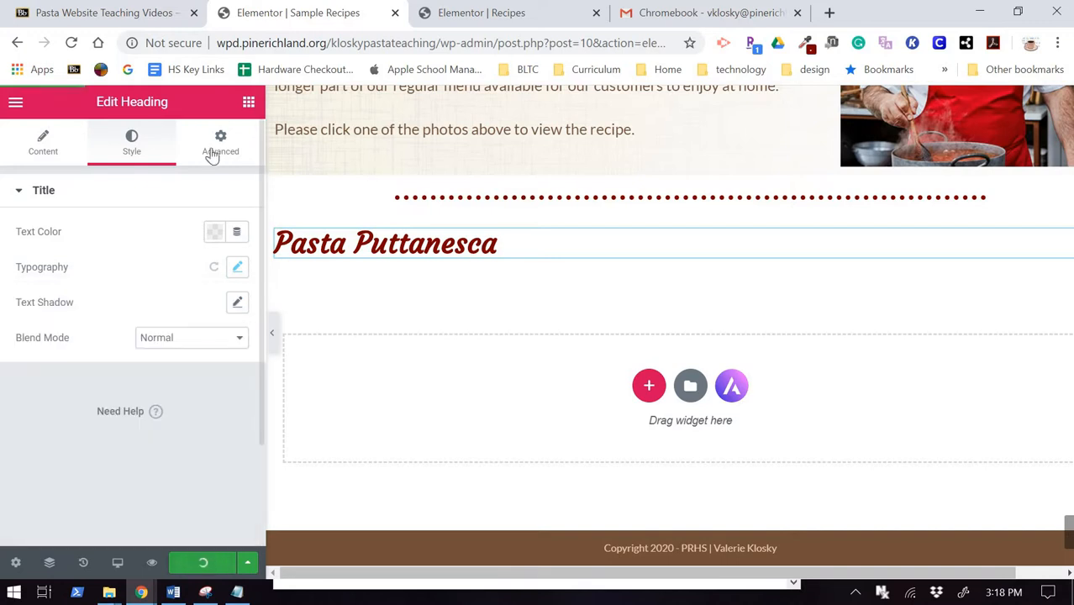
Insert a two-column Inner Section beneath the Pasta Puttanesca heading and place a Text Editor widget in its left column
{"action": "left_click", "coordinate": [249, 102]}
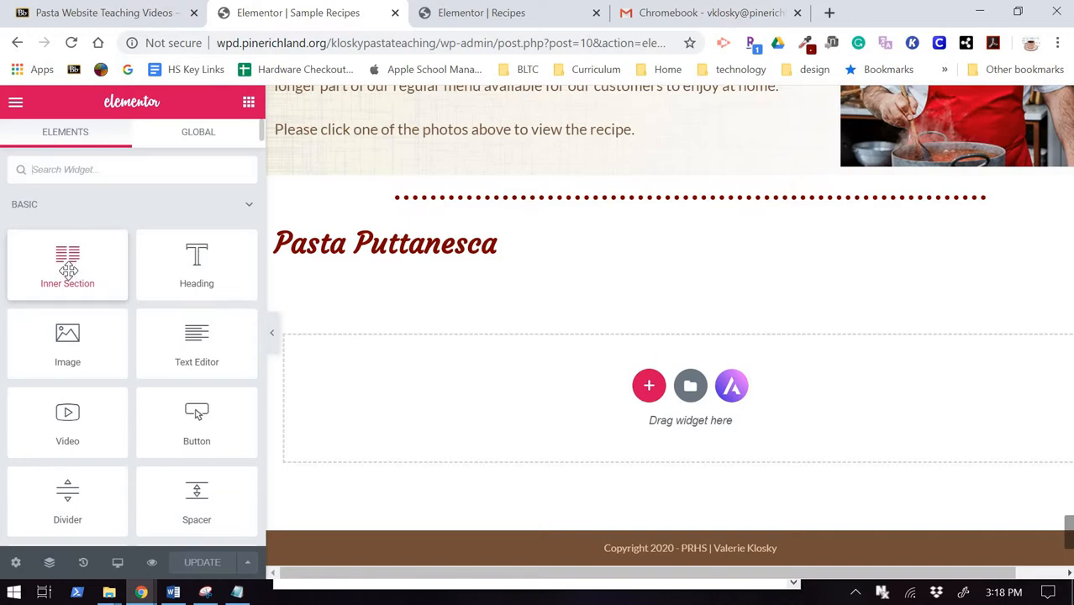
{"action": "left_click_drag", "start_coordinate": [69, 268], "coordinate": [370, 259]}
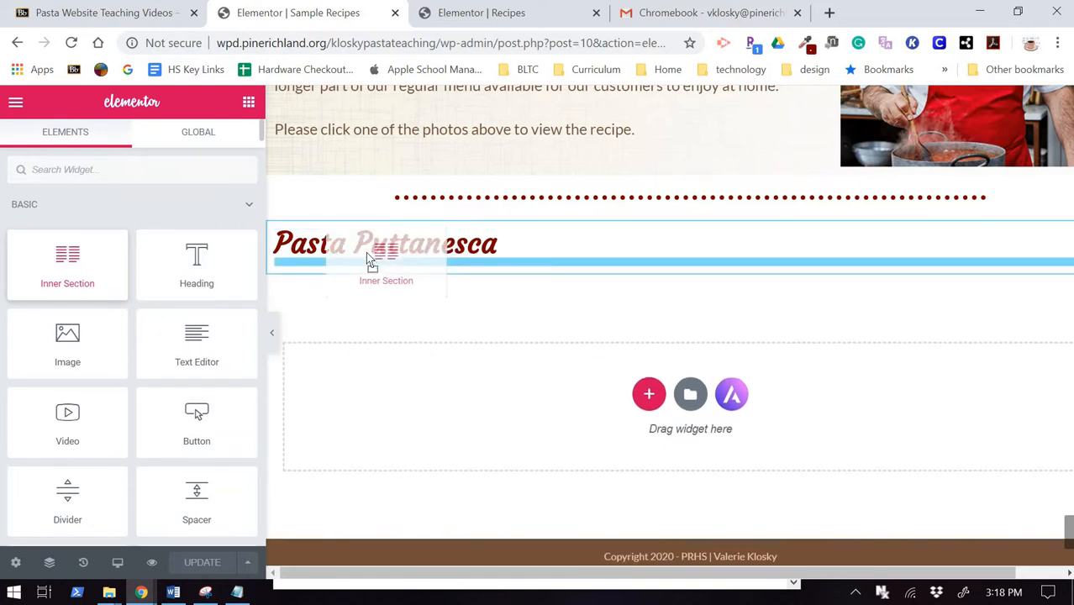
{"action": "left_click_drag", "start_coordinate": [370, 259], "coordinate": [370, 257]}
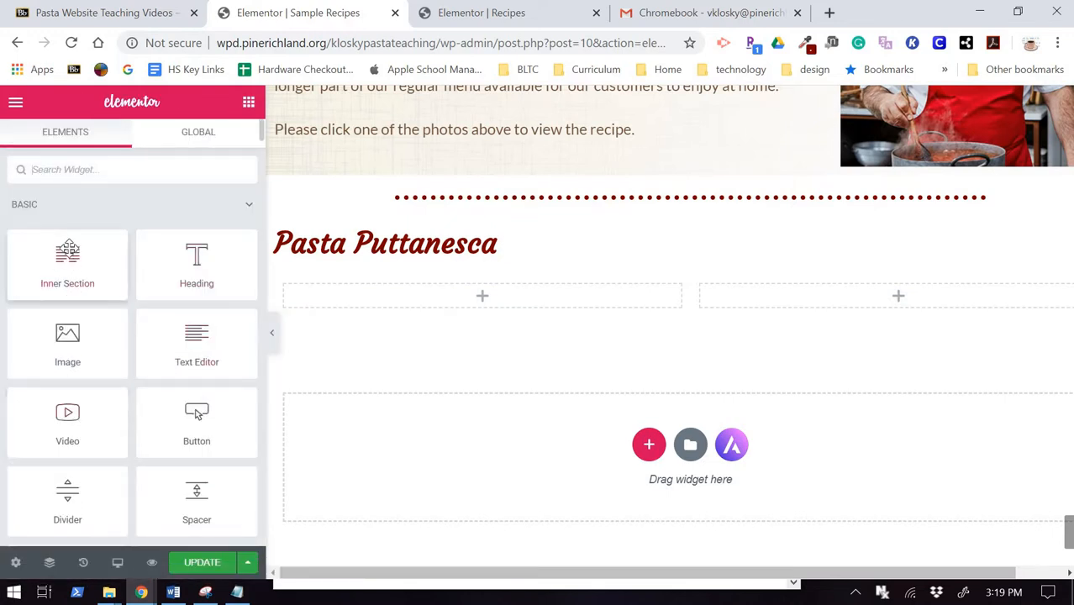
{"action": "left_click_drag", "start_coordinate": [202, 350], "coordinate": [439, 299]}
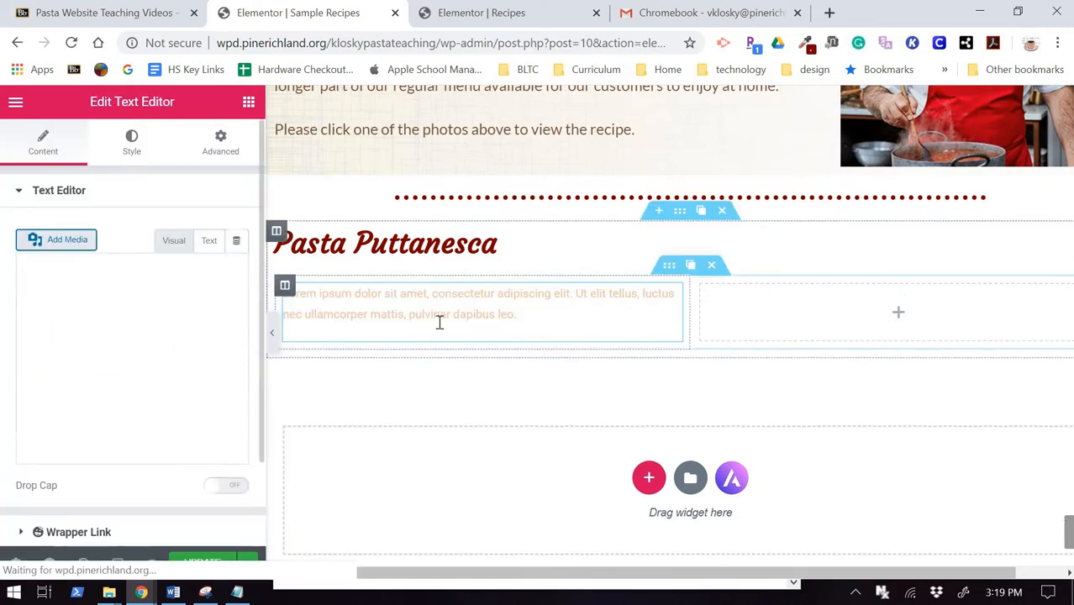
Replace the text widget's placeholder with the Pasta Puttanesca recipe from recipes.txt in Notepad, copied from "Serves 4" through the end of the directions
{"action": "left_click", "coordinate": [238, 593]}
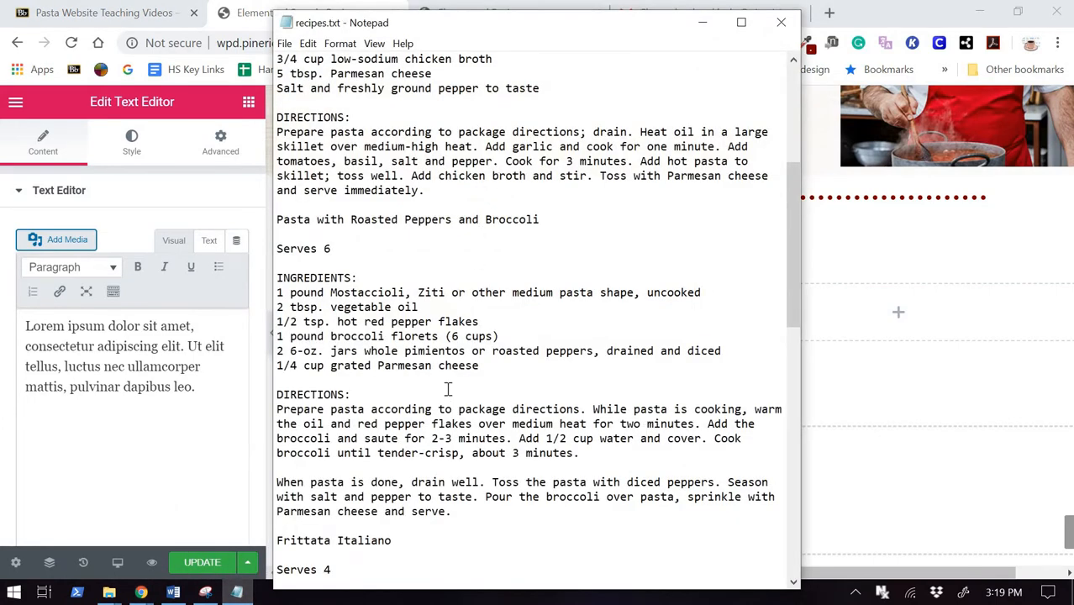
{"action": "scroll", "coordinate": [449, 390], "scroll_direction": "down", "scroll_amount": 15}
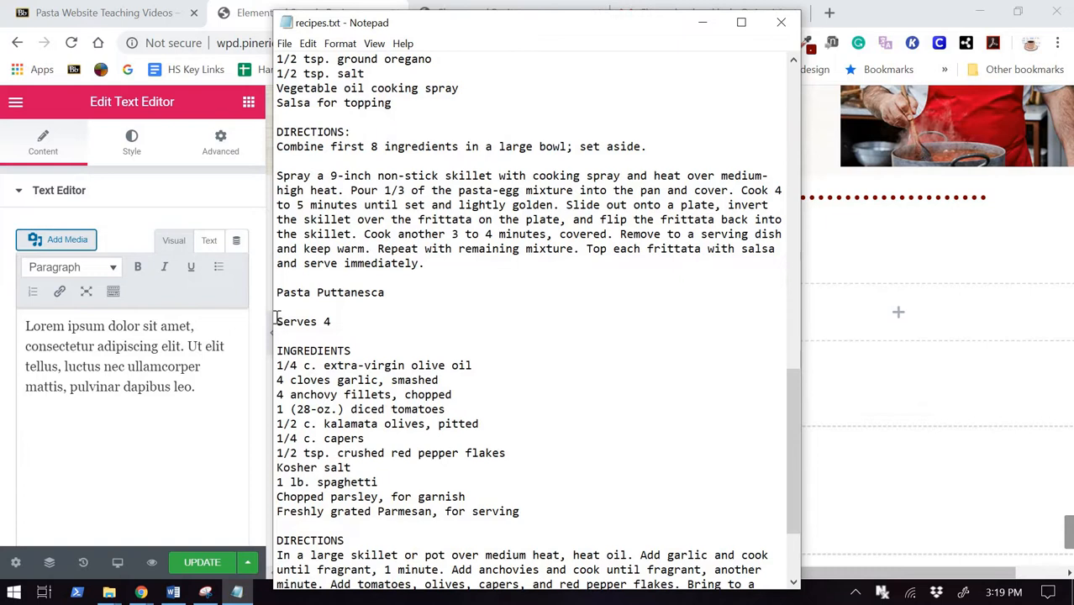
{"action": "left_click_drag", "start_coordinate": [277, 321], "coordinate": [697, 511]}
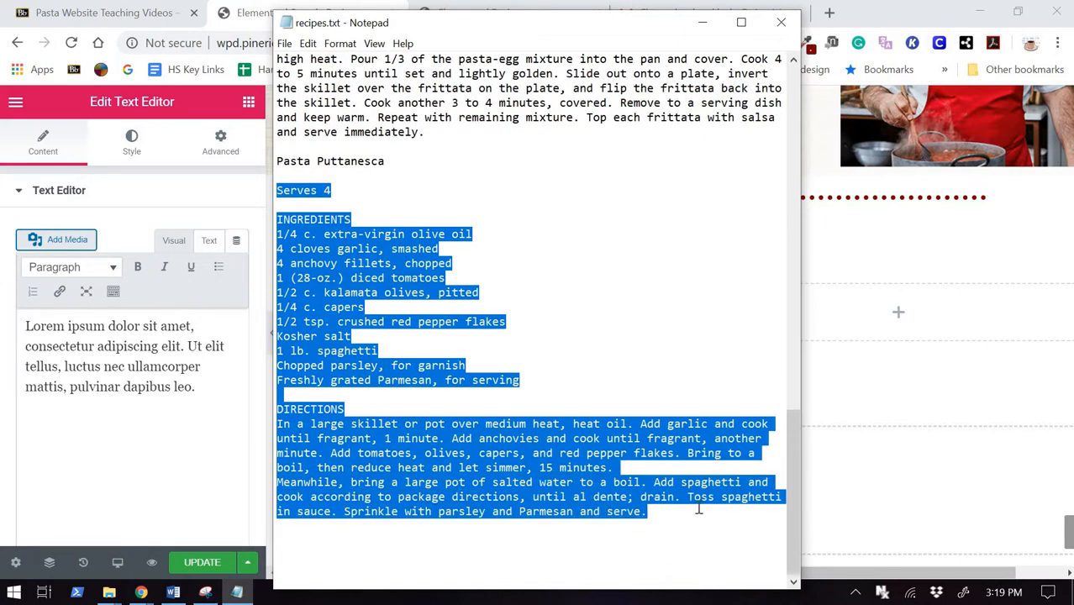
{"action": "left_click", "coordinate": [208, 383]}
{"action": "left_click_drag", "start_coordinate": [196, 388], "coordinate": [25, 324]}
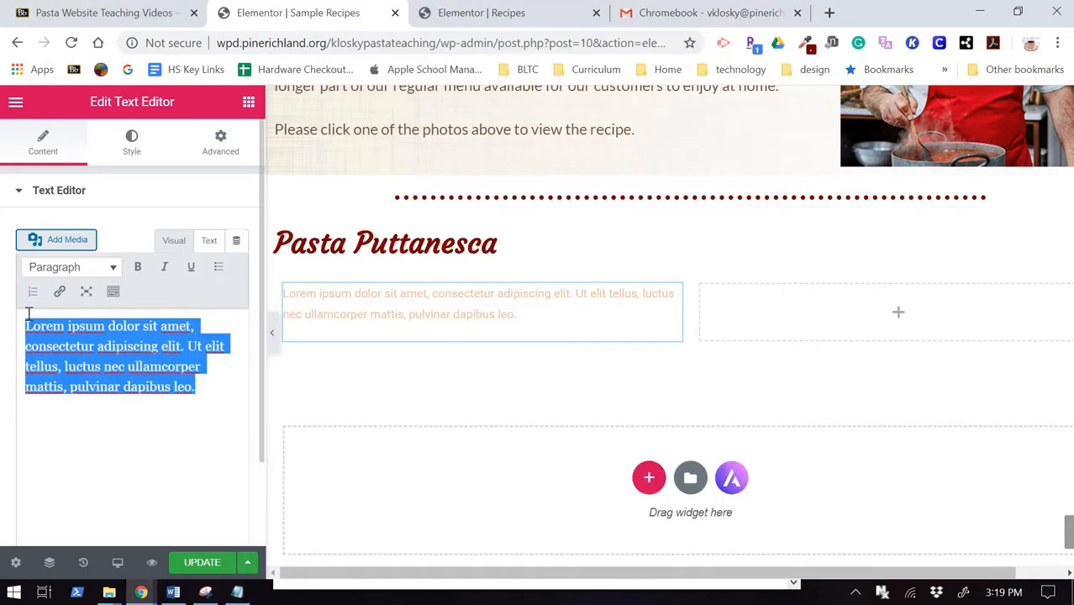
{"action": "key", "text": "ctrl+v"}
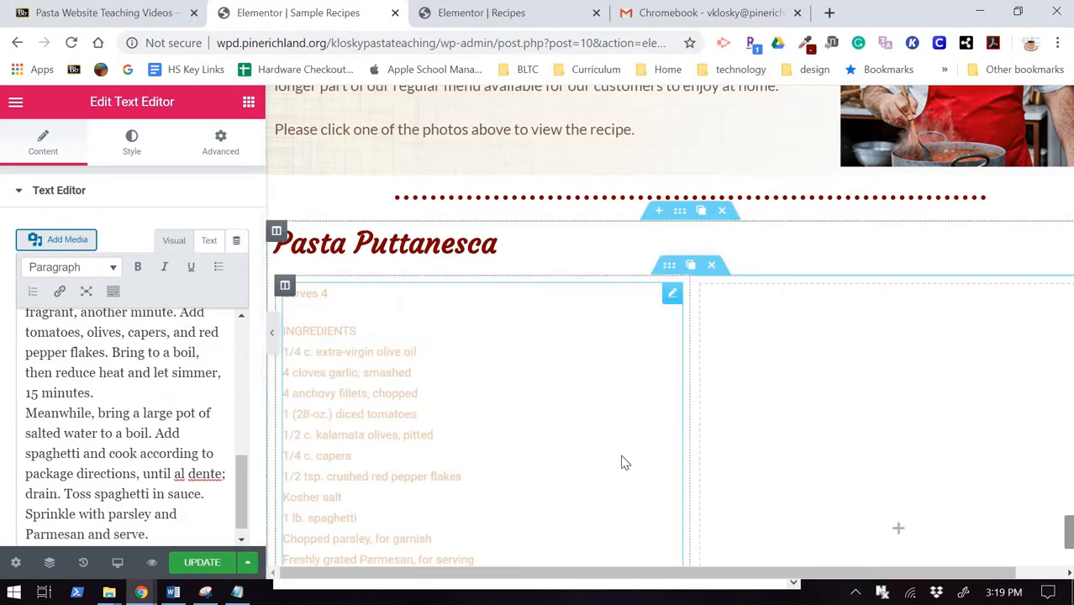
Set the Pasta Puttanesca recipe text's typography to the Lato family at 14 px
{"action": "left_click", "coordinate": [136, 150]}
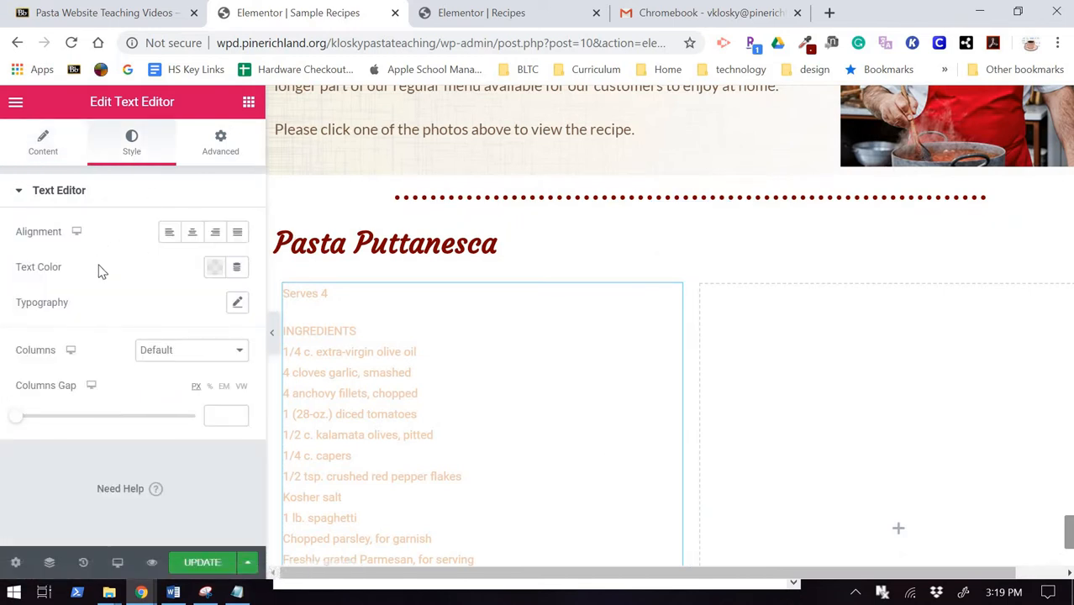
{"action": "left_click", "coordinate": [238, 304]}
{"action": "left_click", "coordinate": [210, 353]}
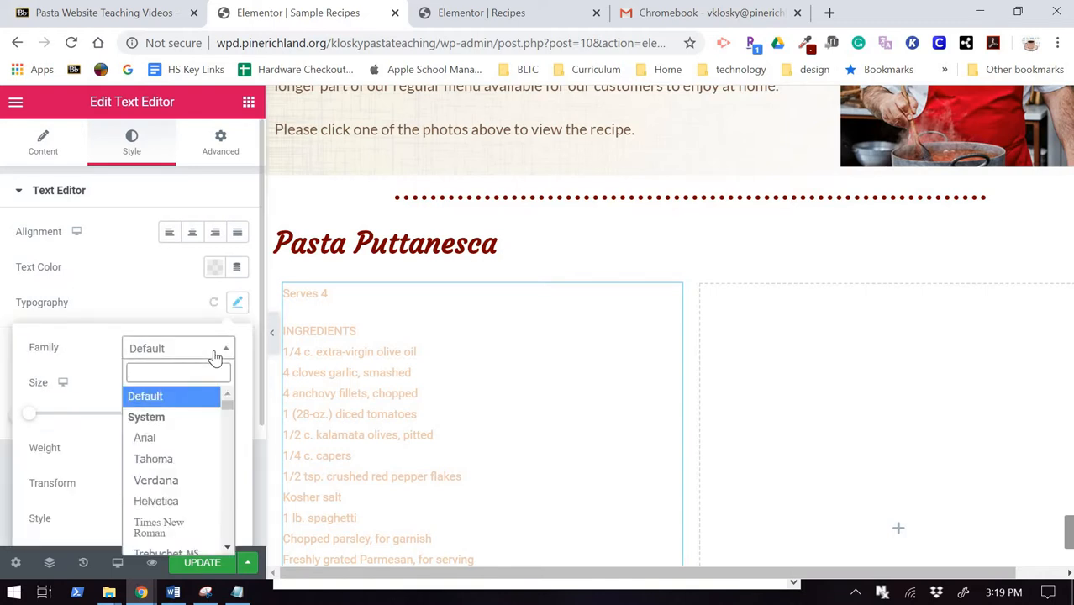
{"action": "type", "text": "Lato"}
{"action": "key", "text": "Return"}
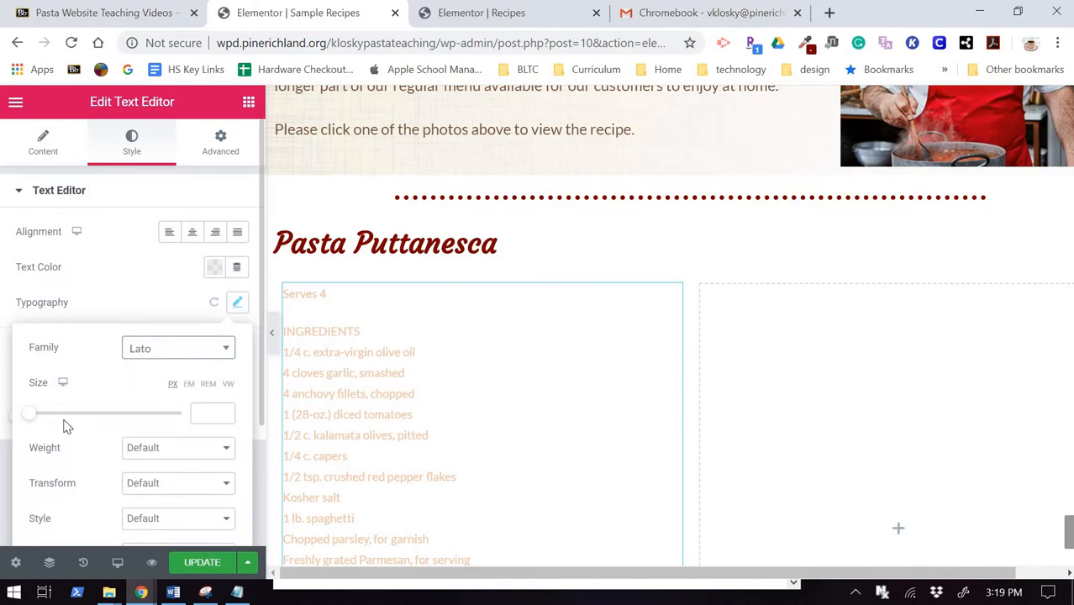
{"action": "mouse_move", "coordinate": [28, 415]}
{"action": "left_mouse_down"}
{"action": "mouse_move", "coordinate": [48, 415]}
{"action": "mouse_move", "coordinate": [37, 414]}
{"action": "left_mouse_up"}
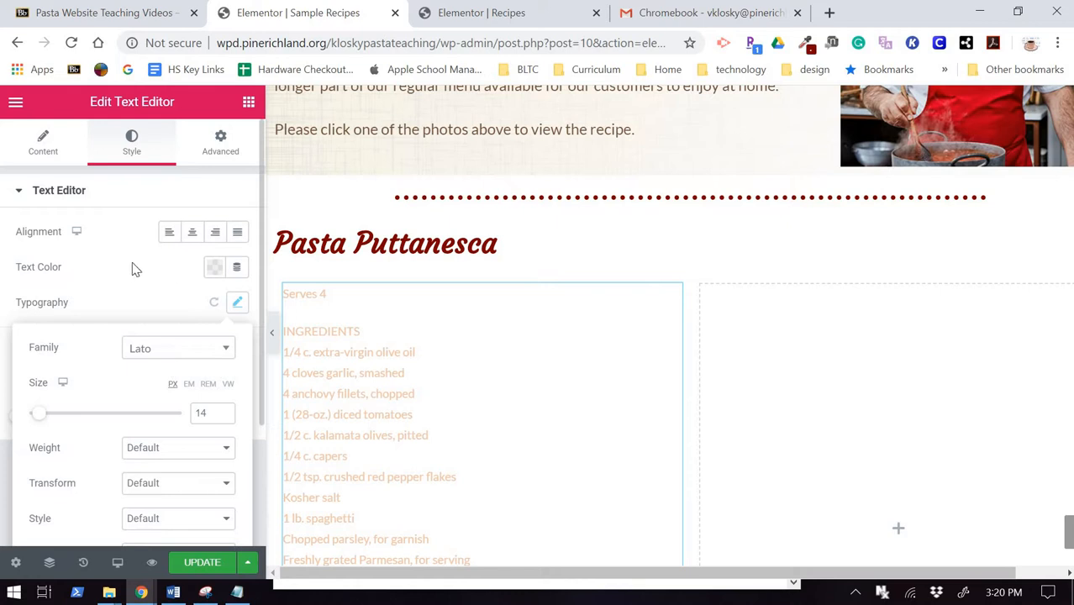
Set the recipe text's color to the brown swatch #71513A
{"action": "left_click", "coordinate": [213, 269]}
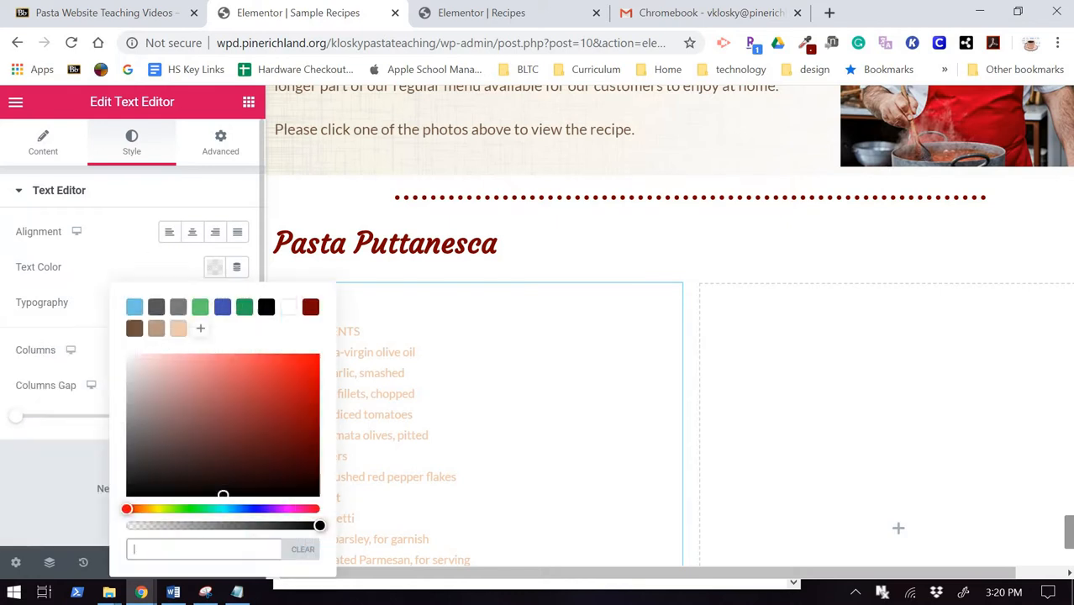
{"action": "left_click", "coordinate": [135, 328]}
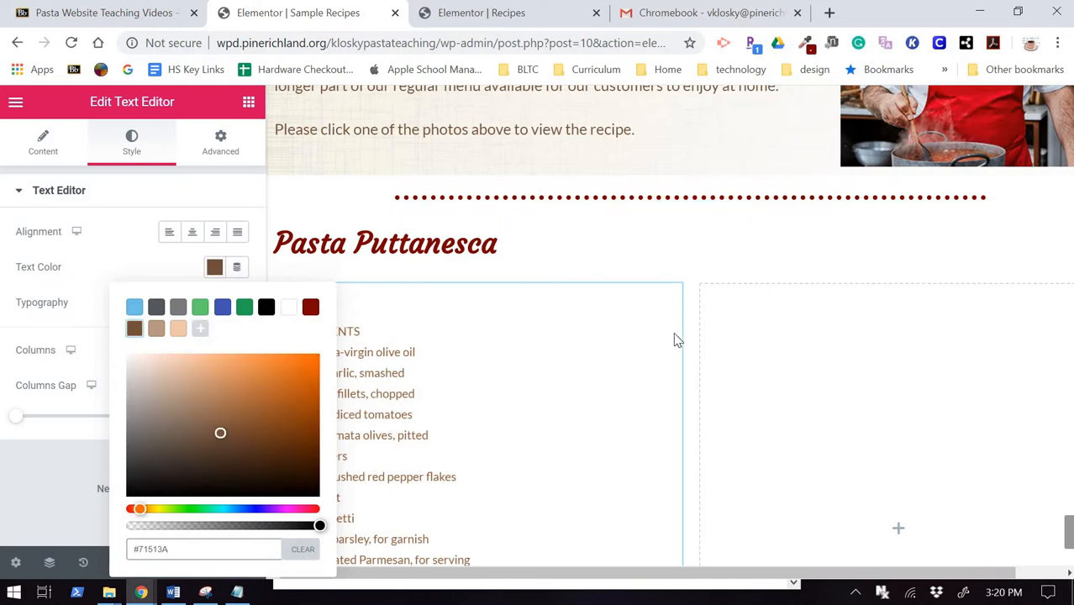
{"action": "scroll", "coordinate": [676, 340], "scroll_direction": "down", "scroll_amount": 3}
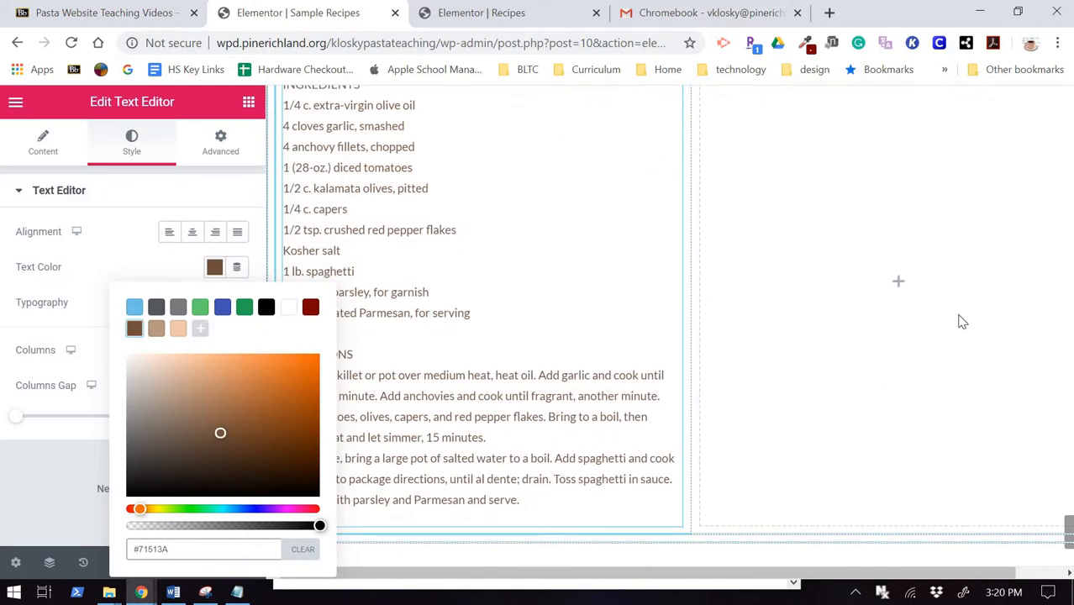
{"action": "left_click", "coordinate": [407, 251]}
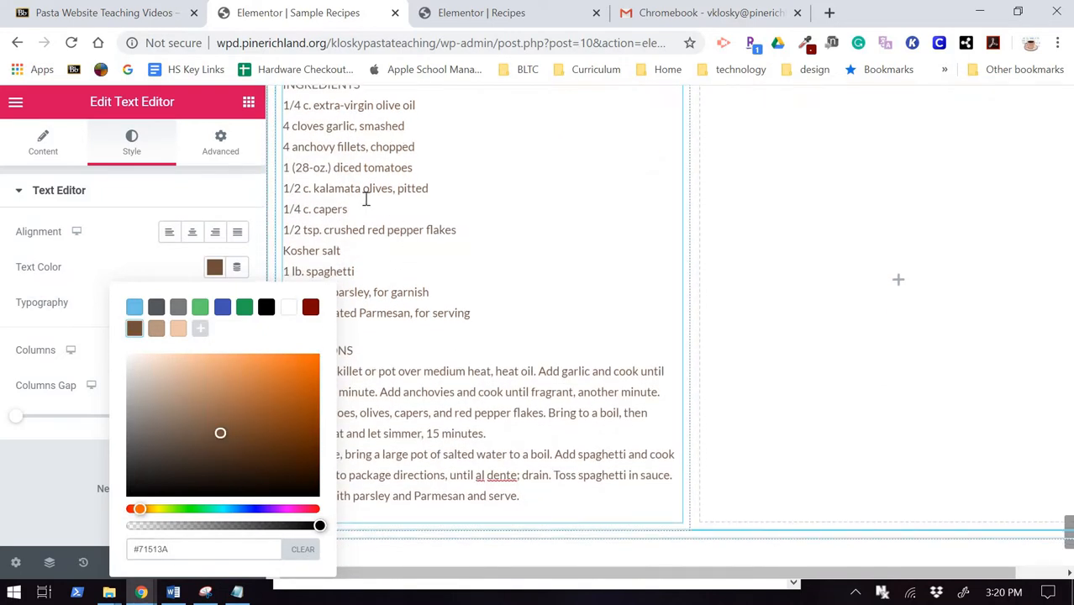
{"action": "scroll", "coordinate": [365, 199], "scroll_direction": "up", "scroll_amount": 2}
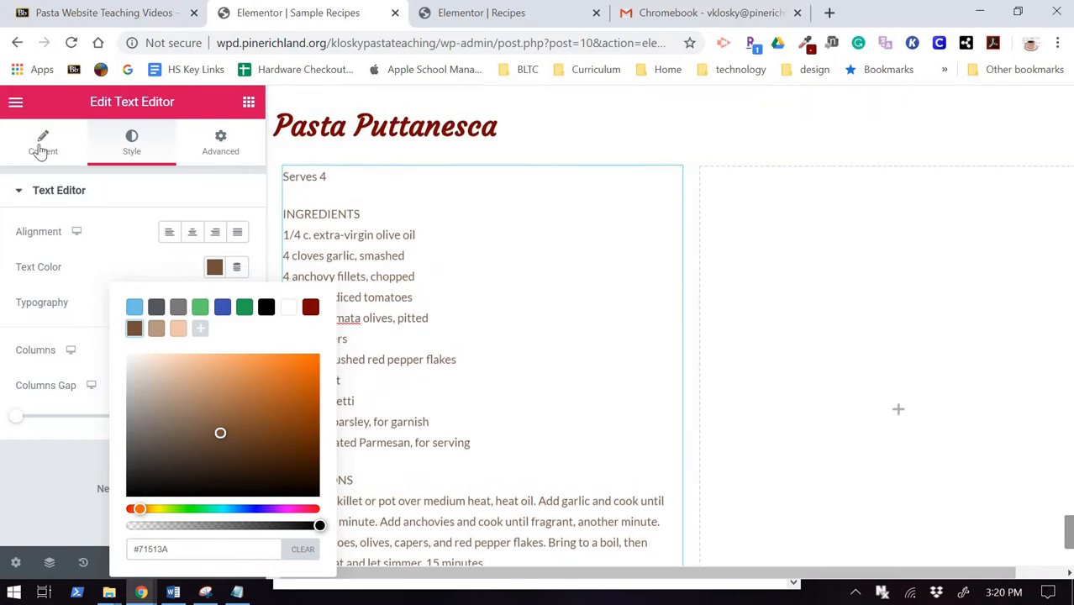
Make the INGREDIENTS line bold in the recipe text
{"action": "left_click", "coordinate": [41, 144]}
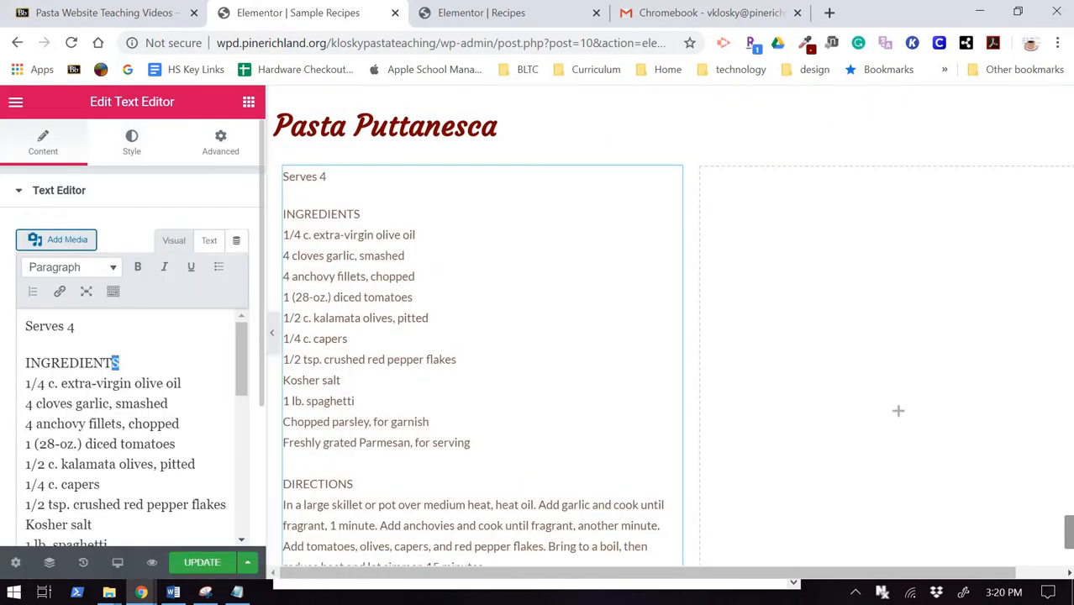
{"action": "double_click", "coordinate": [116, 362]}
{"action": "left_click", "coordinate": [138, 266]}
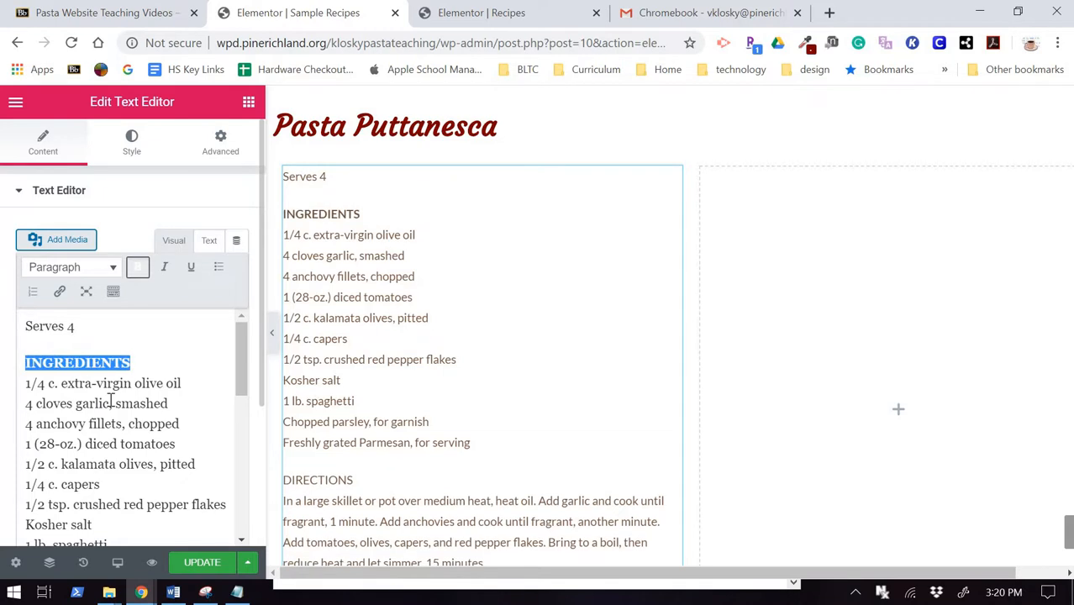
{"action": "left_click", "coordinate": [110, 269]}
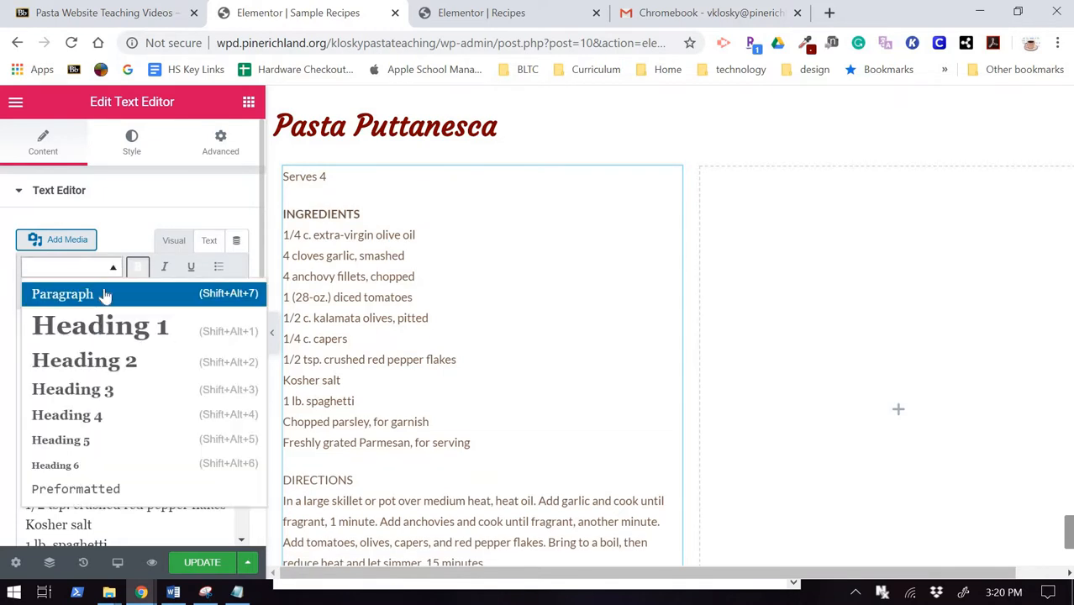
{"action": "left_click", "coordinate": [90, 390]}
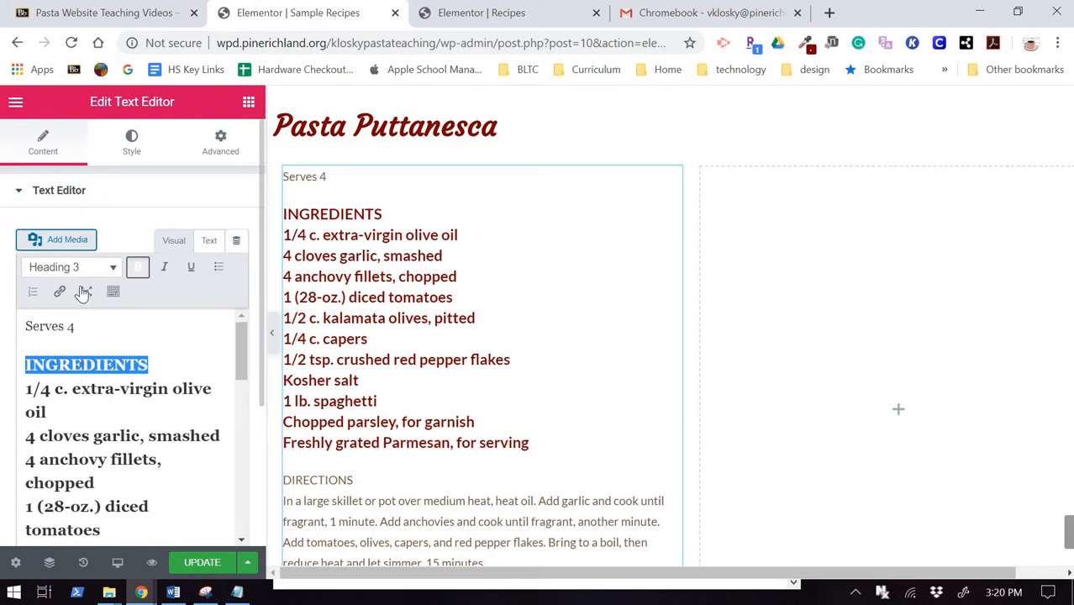
{"action": "key", "text": "ctrl+z"}
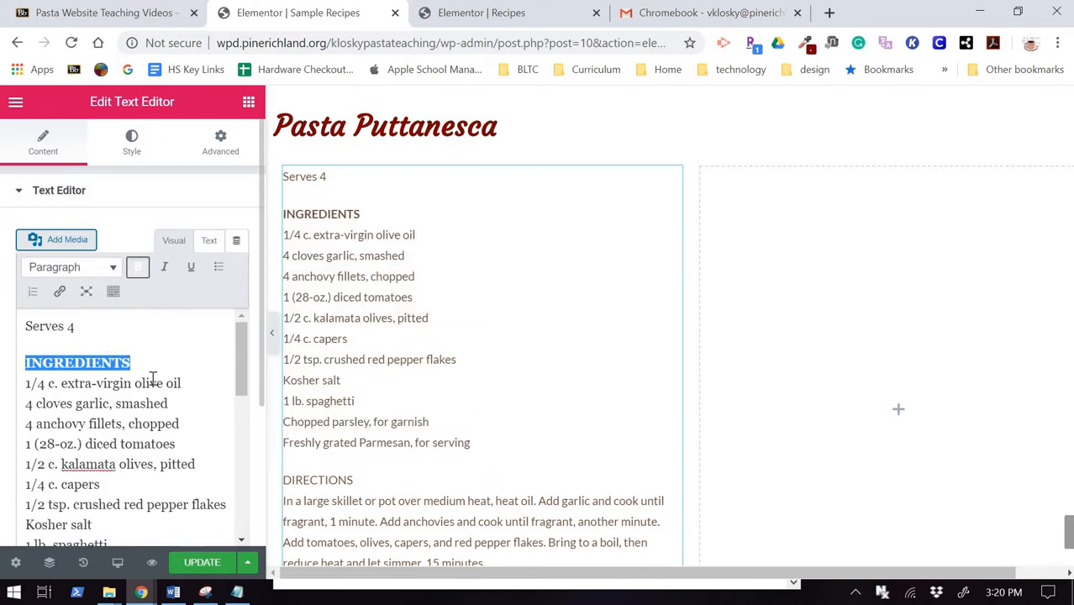
Separate the INGREDIENTS line from the list below into its own paragraph and format it as Heading 4
{"action": "left_click", "coordinate": [162, 359]}
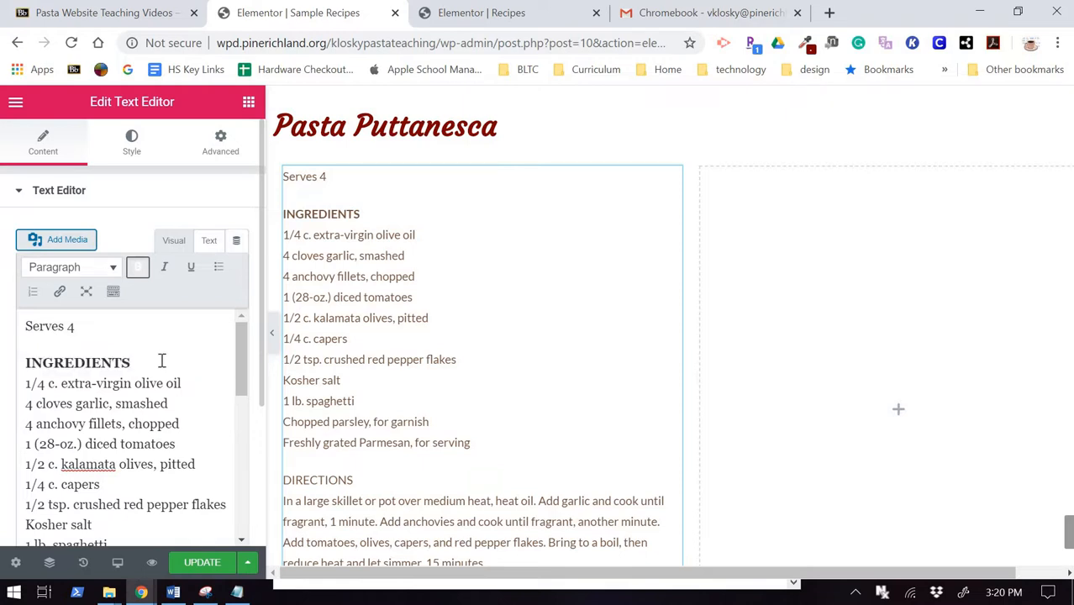
{"action": "key", "text": "Return"}
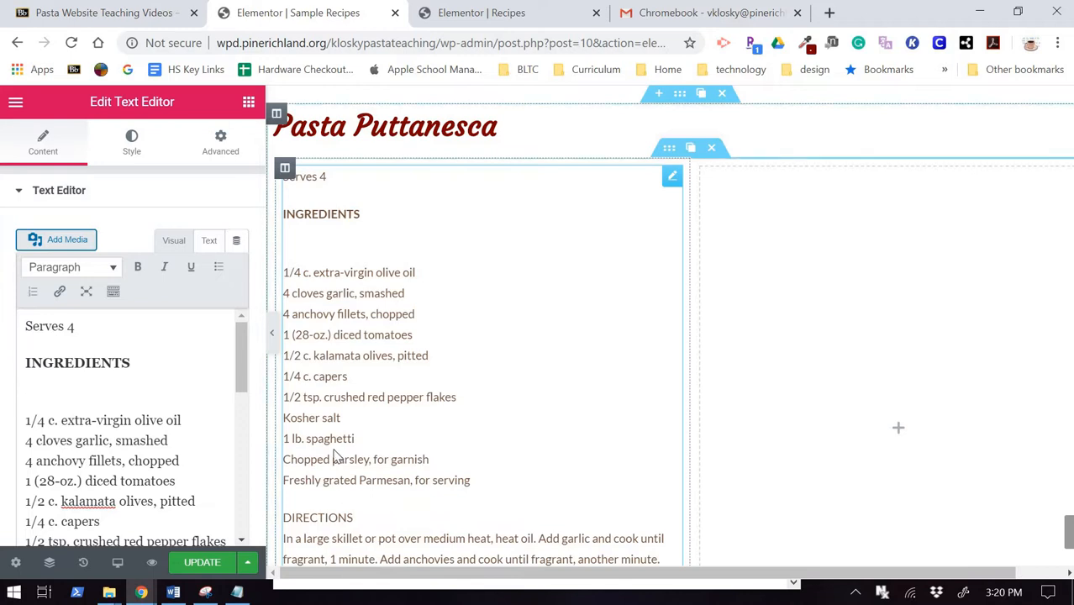
{"action": "key", "text": "BackSpace"}
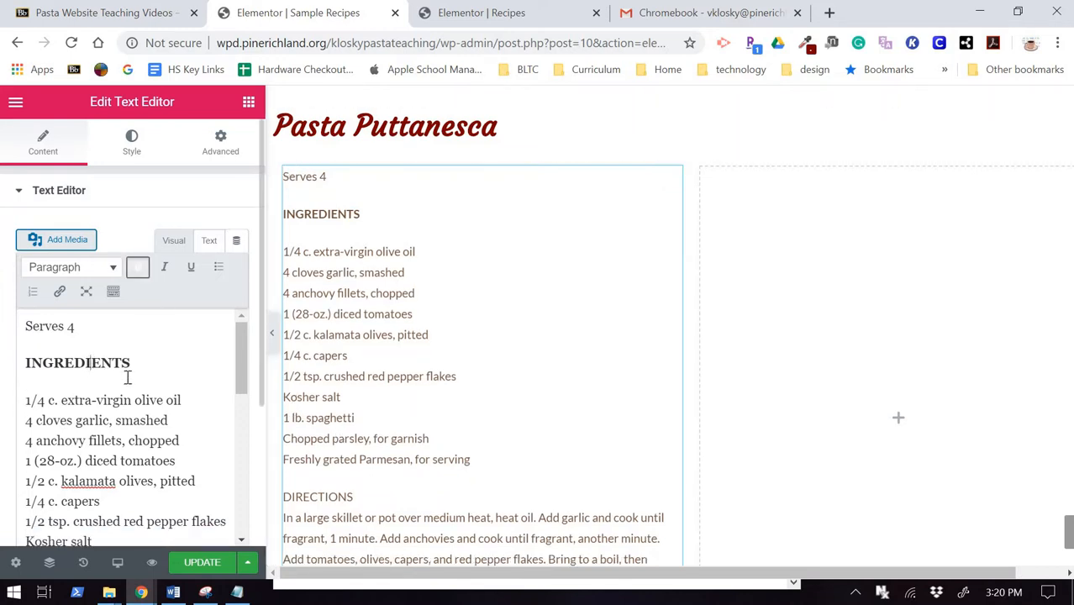
{"action": "left_click", "coordinate": [114, 269]}
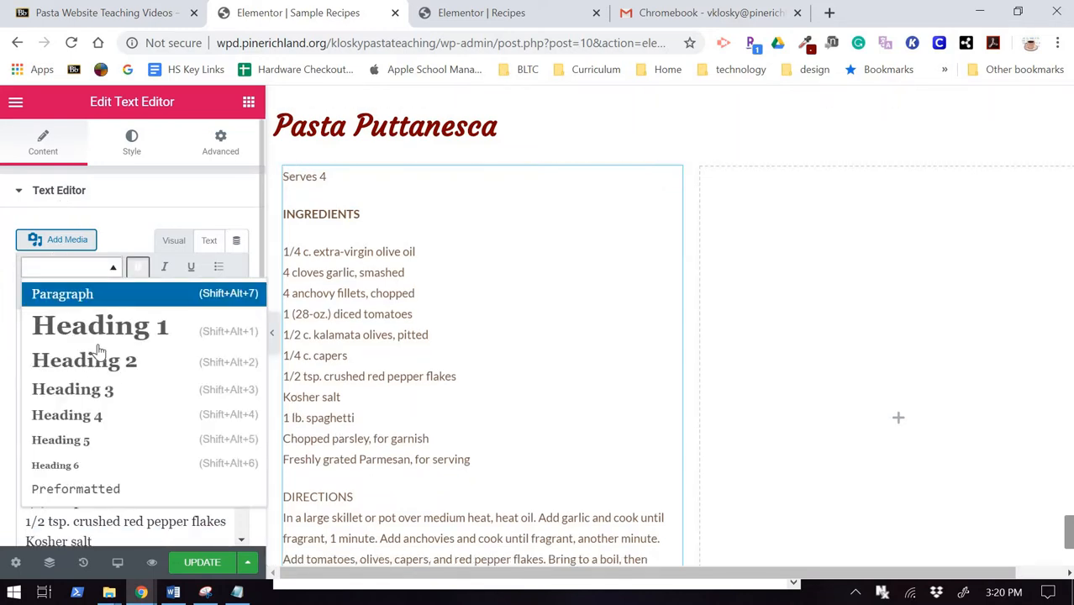
{"action": "left_click", "coordinate": [84, 416]}
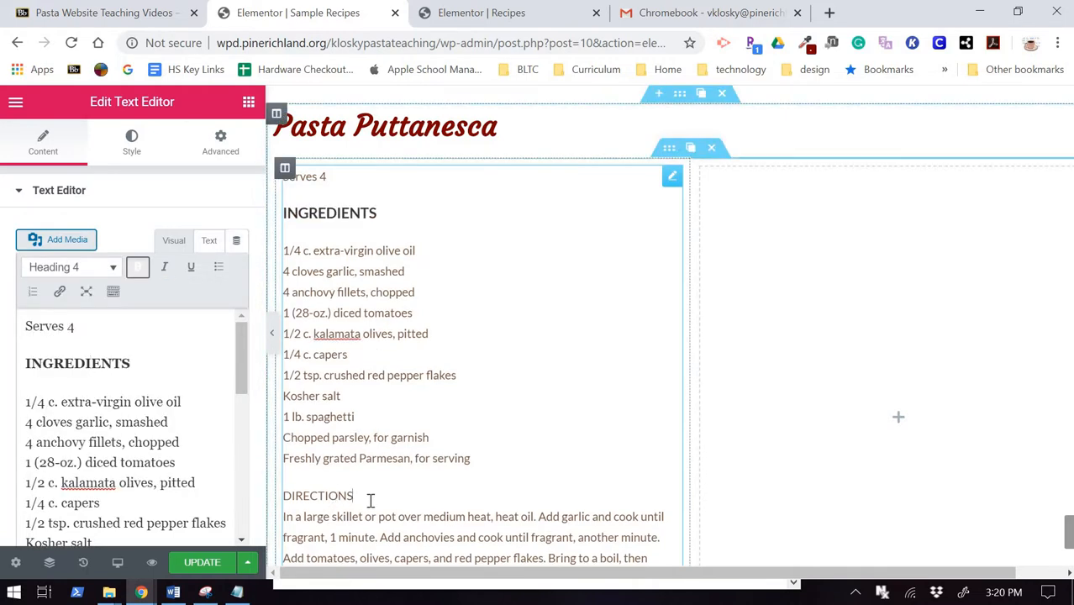
Split the DIRECTIONS line from the instructions below into its own paragraph and format it as Heading 4
{"action": "key", "text": "Return"}
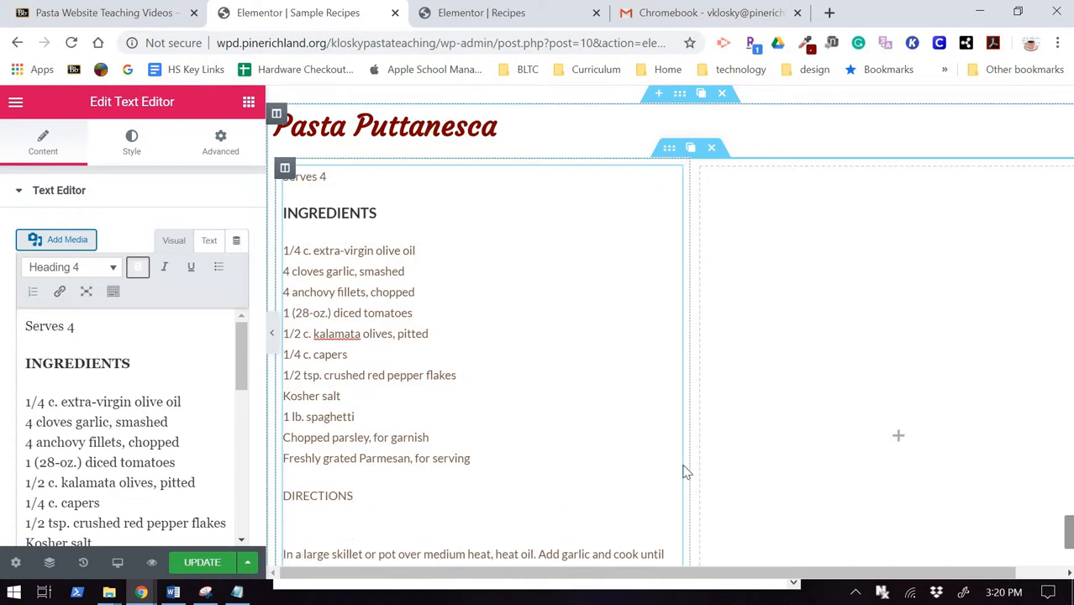
{"action": "key", "text": "BackSpace"}
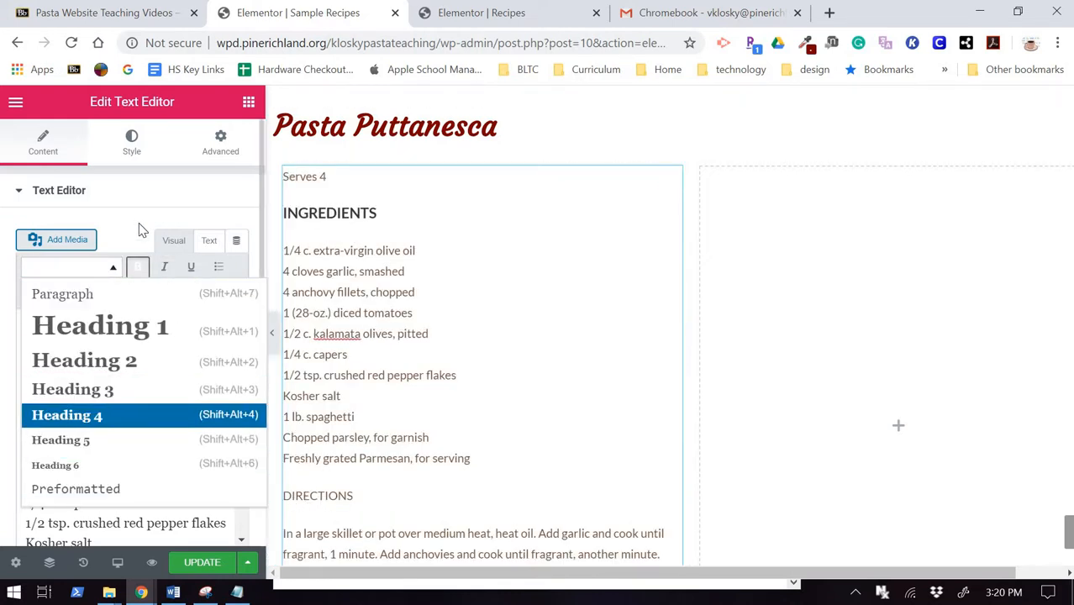
{"action": "left_click", "coordinate": [102, 420]}
{"action": "scroll", "coordinate": [87, 407], "scroll_direction": "down", "scroll_amount": 3}
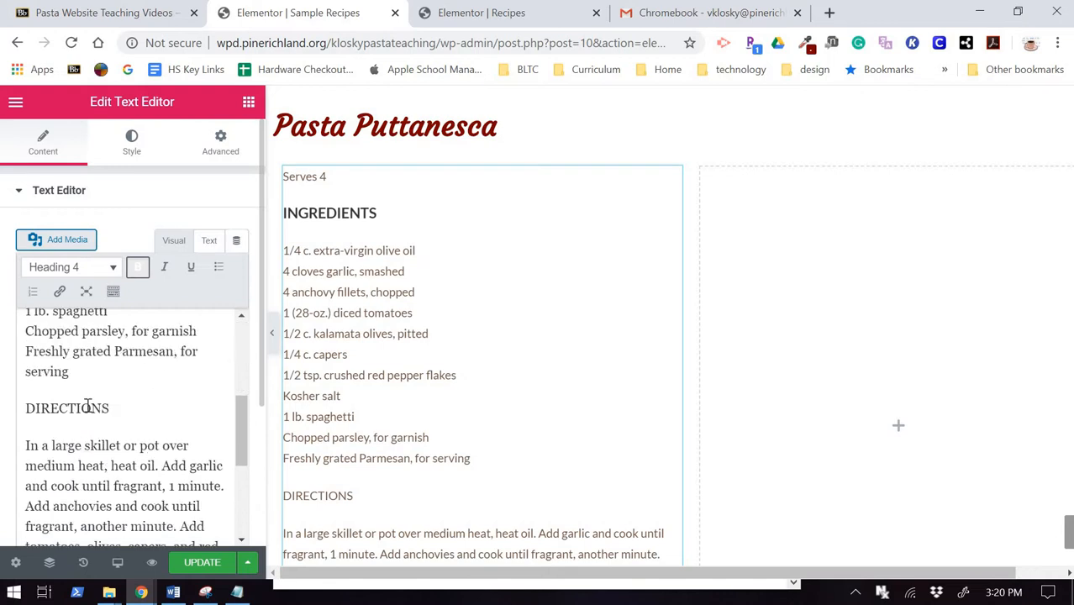
{"action": "left_click", "coordinate": [82, 307]}
{"action": "left_click", "coordinate": [66, 268]}
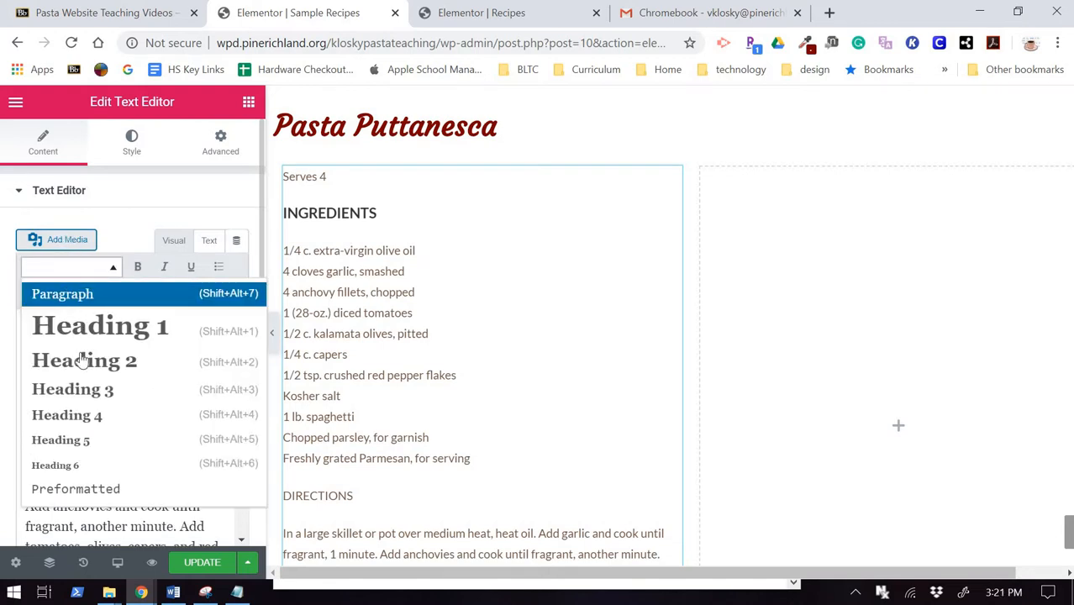
{"action": "left_click", "coordinate": [126, 413]}
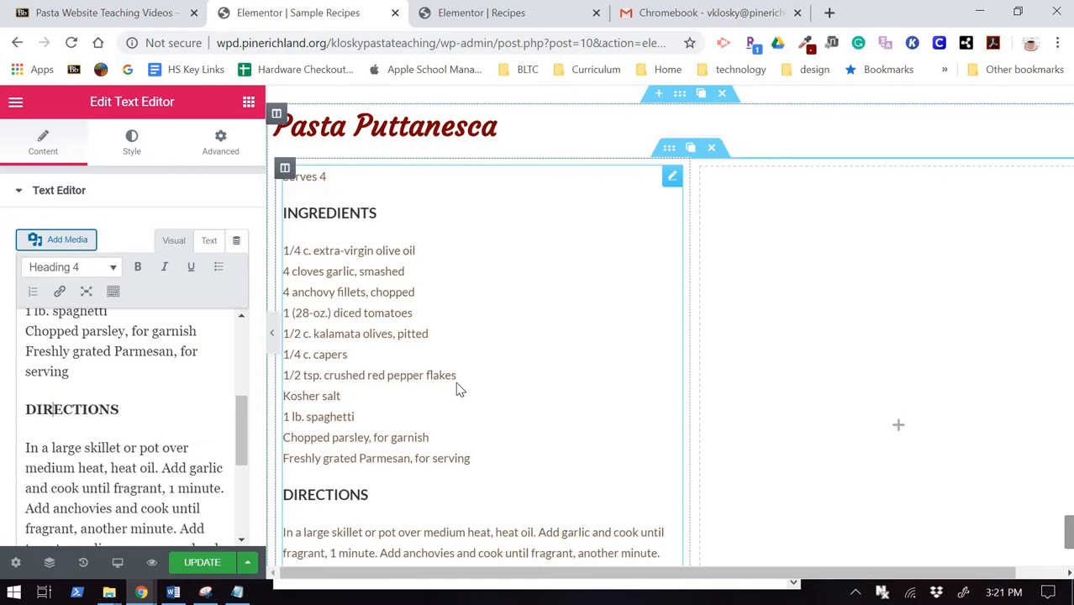
Add an Image widget to the empty right column using pasta-puttanesc8.jpg from the Media Library
{"action": "scroll", "coordinate": [480, 389], "scroll_direction": "up", "scroll_amount": 2}
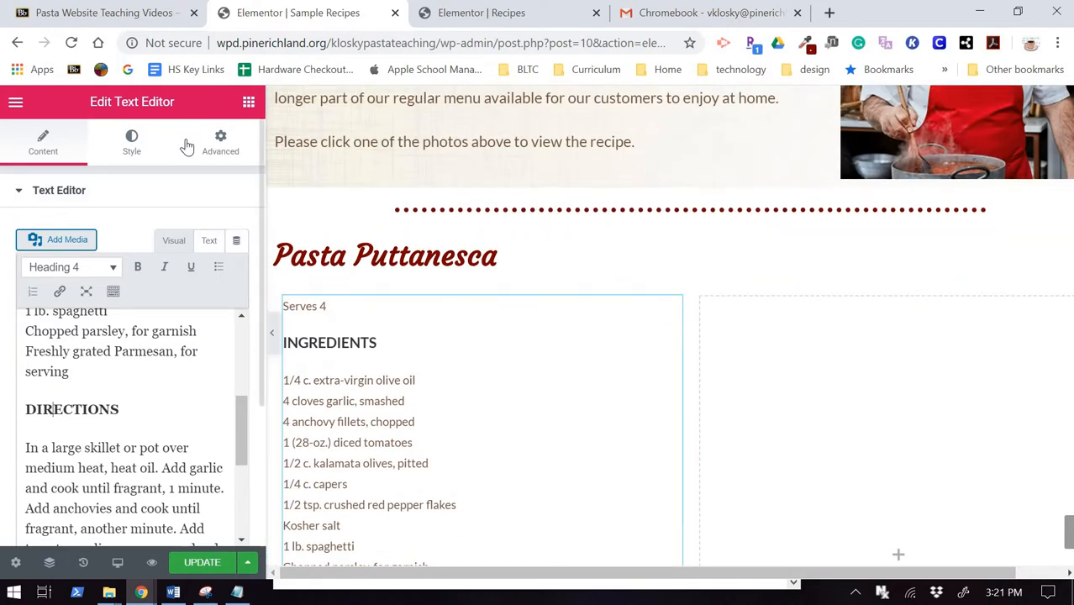
{"action": "left_click", "coordinate": [249, 103]}
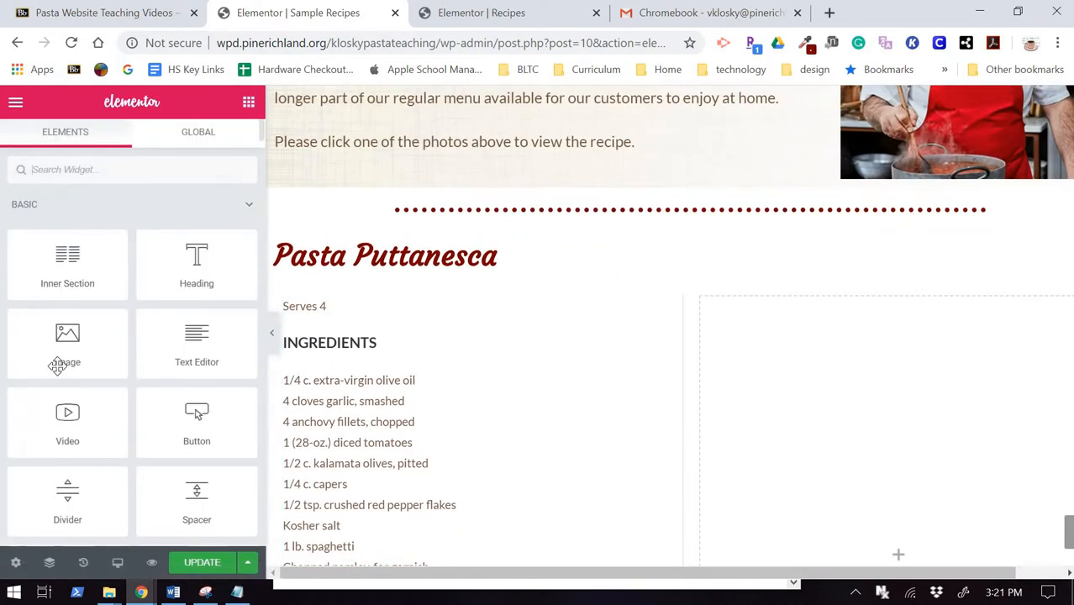
{"action": "left_click_drag", "start_coordinate": [73, 335], "coordinate": [839, 379]}
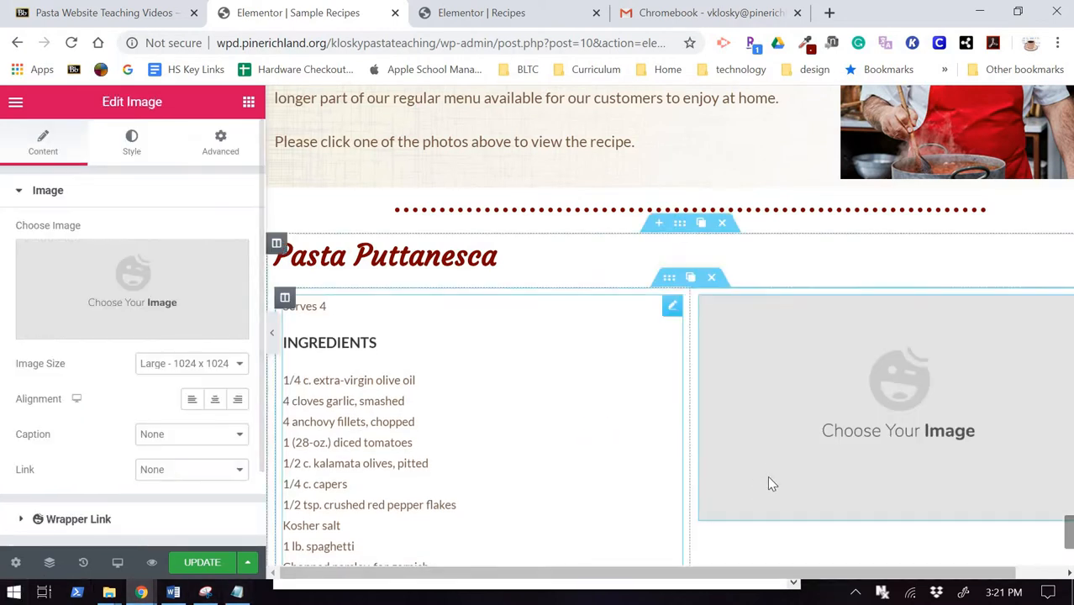
{"action": "left_click", "coordinate": [101, 279]}
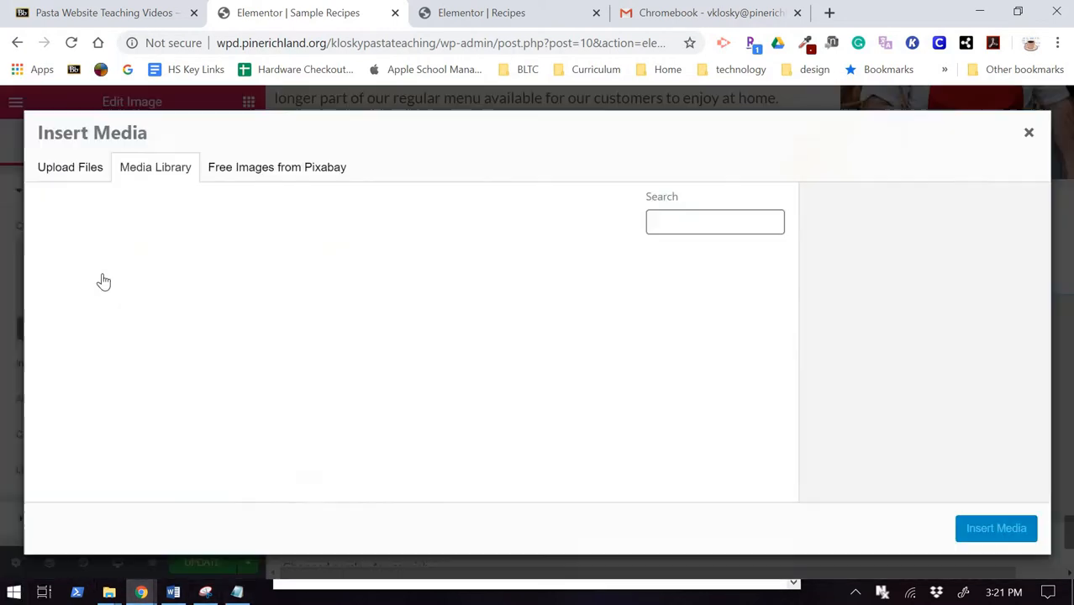
{"action": "left_click", "coordinate": [341, 306]}
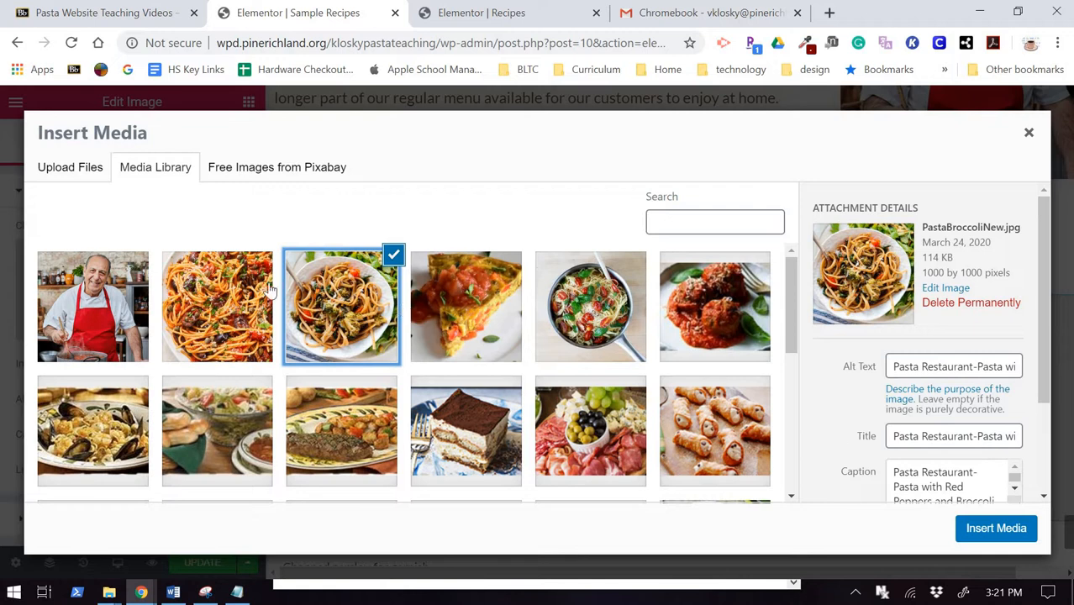
{"action": "left_click", "coordinate": [217, 311]}
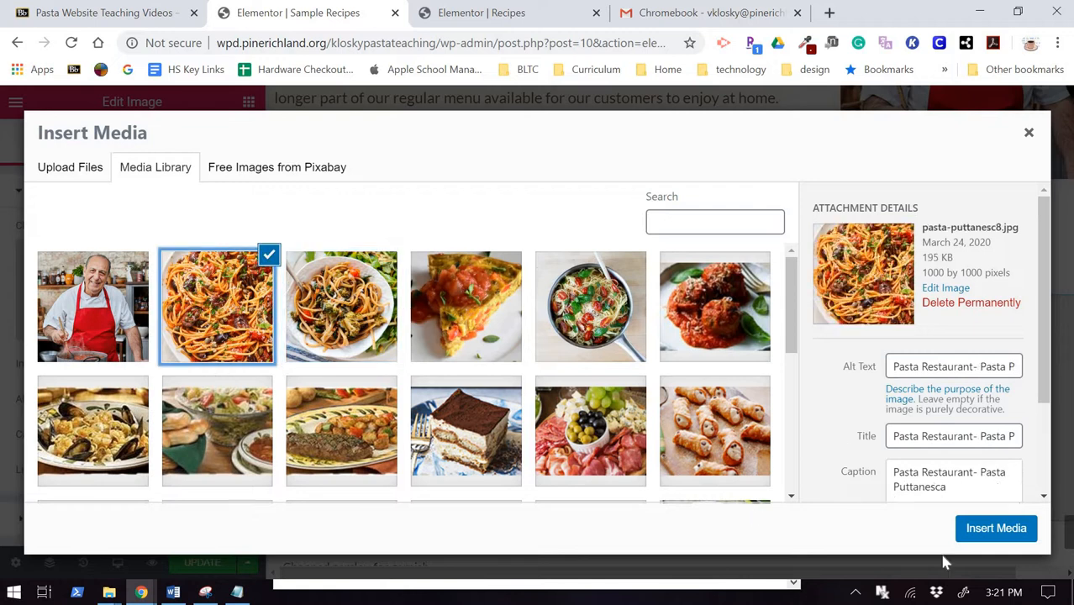
{"action": "left_click", "coordinate": [995, 528]}
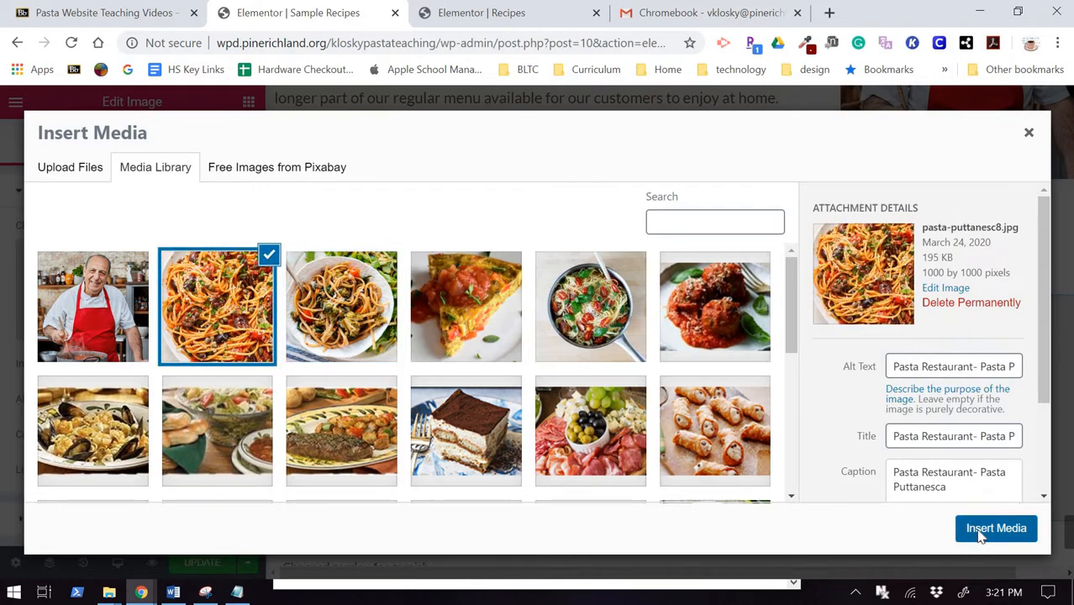
Update the Sample Recipes page and look over the Pasta Puttanesca section
{"action": "scroll", "coordinate": [601, 380], "scroll_direction": "down", "scroll_amount": 5}
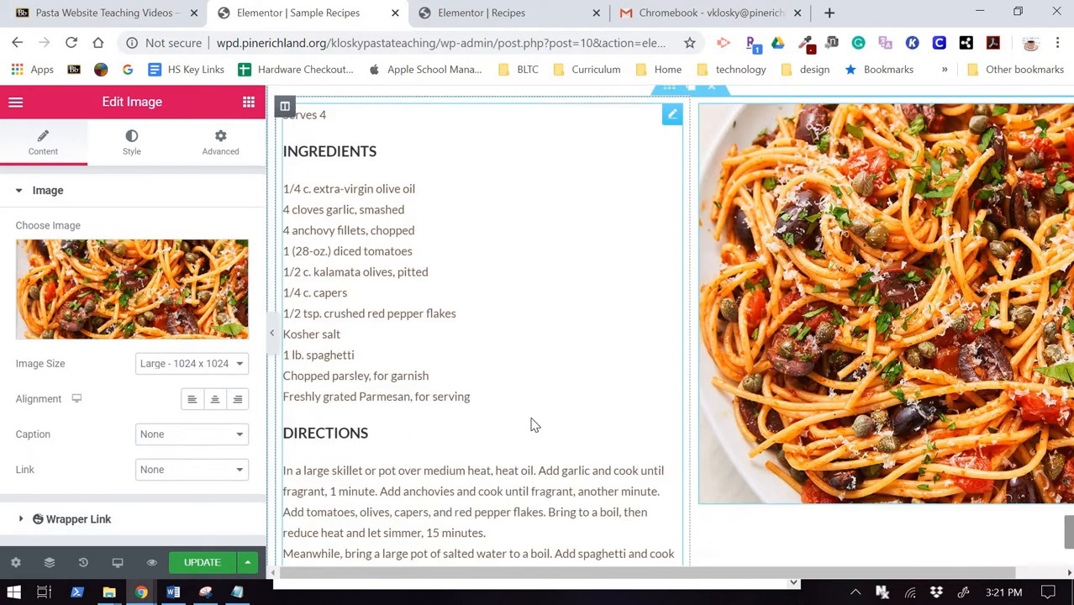
{"action": "left_click", "coordinate": [209, 563]}
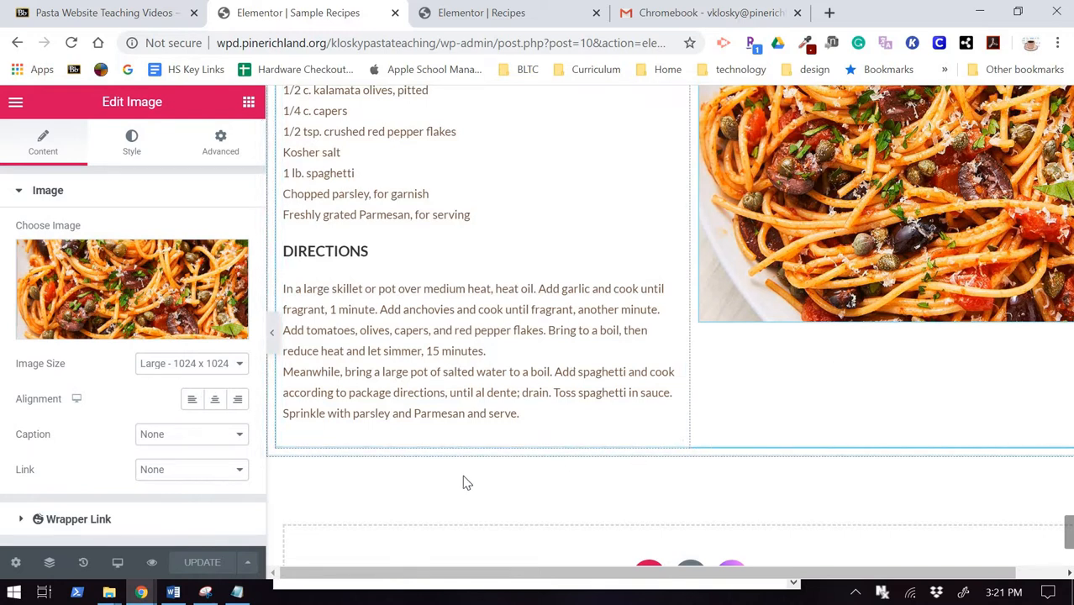
{"action": "scroll", "coordinate": [352, 395], "scroll_direction": "up", "scroll_amount": 5}
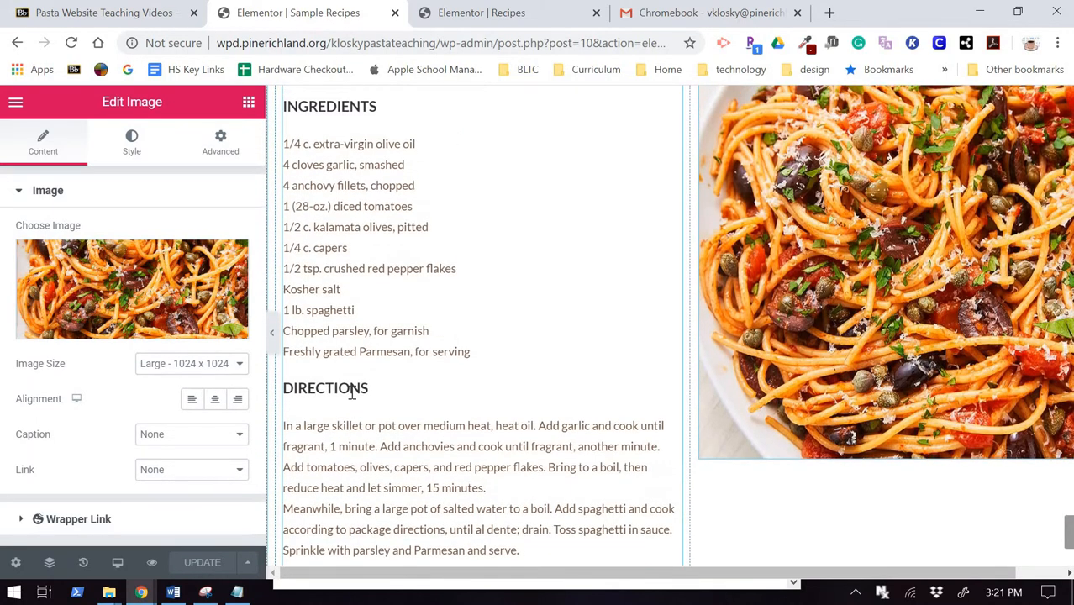
{"action": "scroll", "coordinate": [352, 395], "scroll_direction": "down", "scroll_amount": 2}
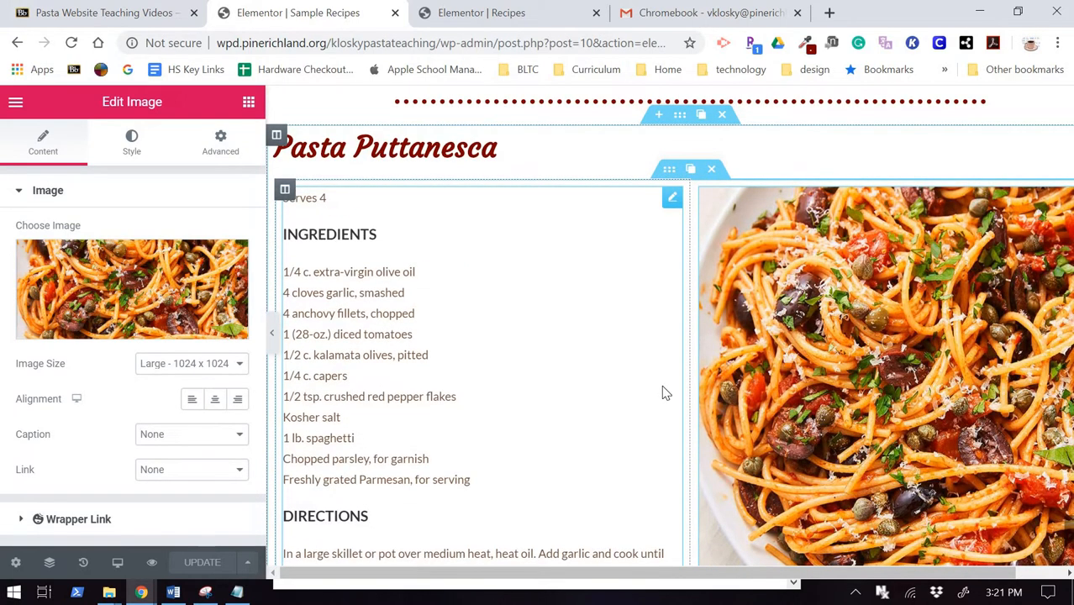
Insert the saved Dotted Line Divider template below the Pasta Puttanesca recipe and update the page
{"action": "scroll", "coordinate": [664, 392], "scroll_direction": "down", "scroll_amount": 5}
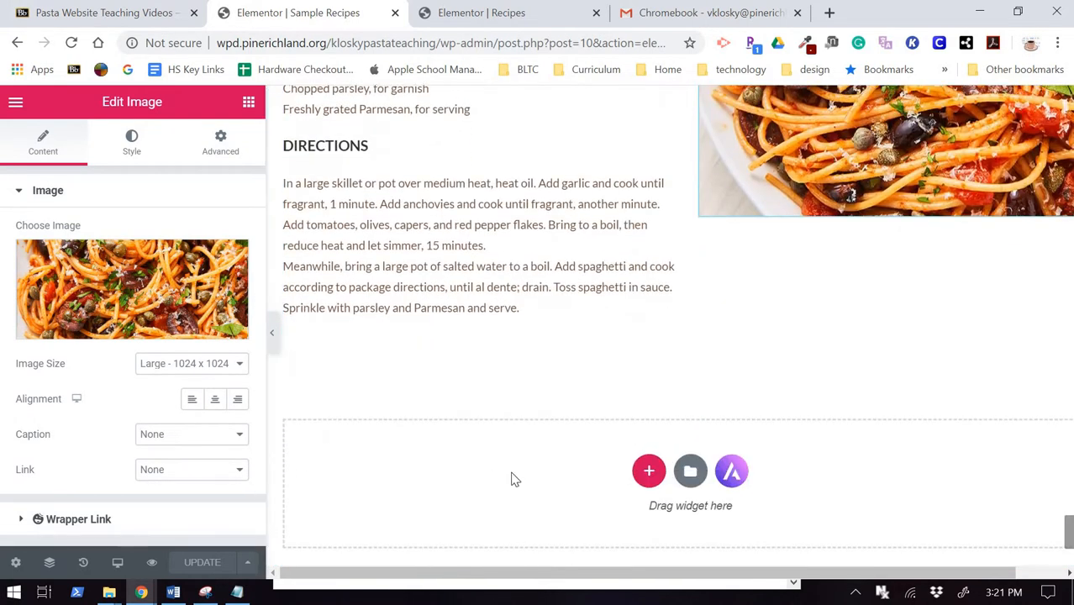
{"action": "left_click", "coordinate": [689, 472]}
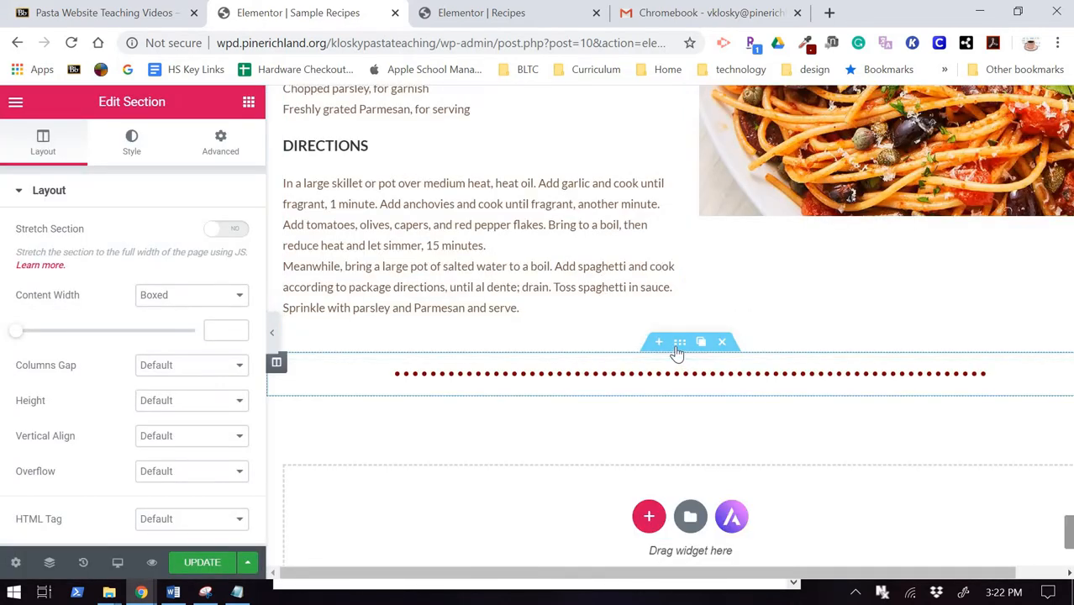
{"action": "left_click_drag", "start_coordinate": [679, 334], "coordinate": [613, 353]}
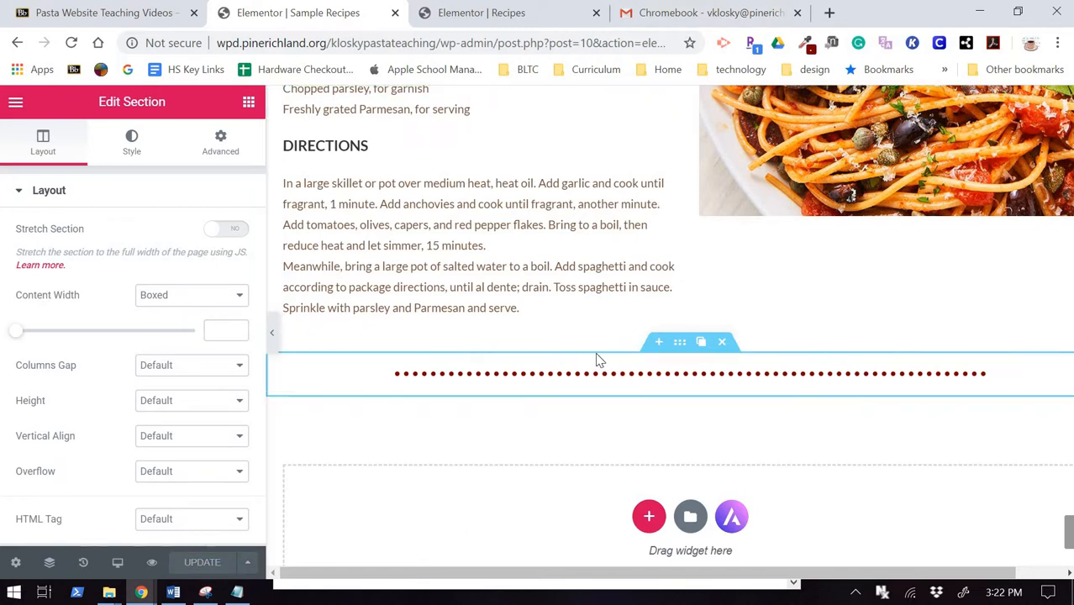
Duplicate the whole Pasta Puttanesca section, including its heading, recipe text and photo
{"action": "scroll", "coordinate": [532, 271], "scroll_direction": "up", "scroll_amount": 6}
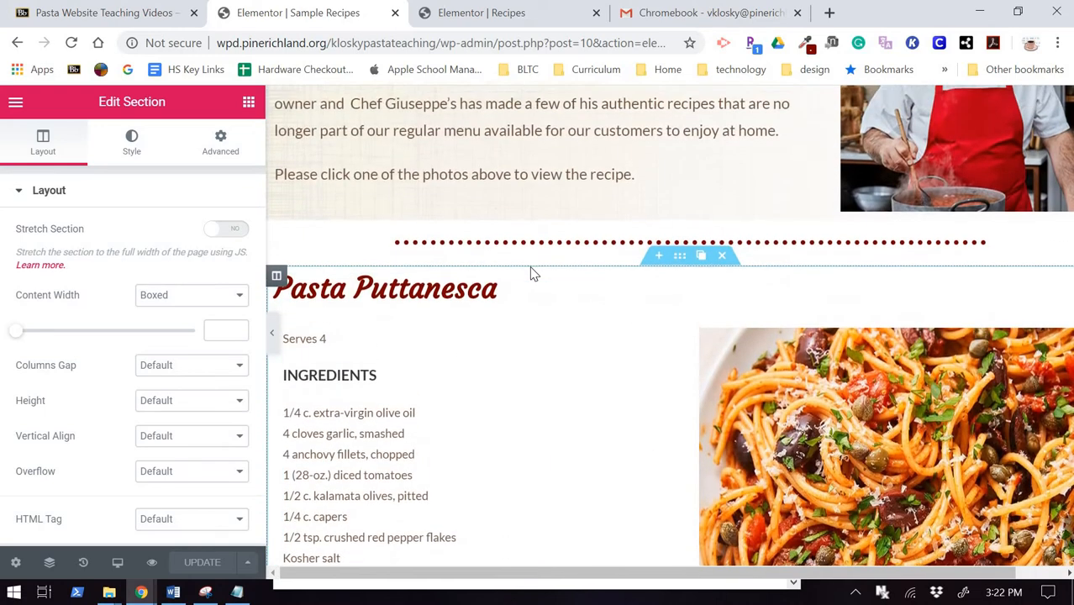
{"action": "scroll", "coordinate": [532, 273], "scroll_direction": "down", "scroll_amount": 3}
{"action": "scroll", "coordinate": [647, 278], "scroll_direction": "up", "scroll_amount": 3}
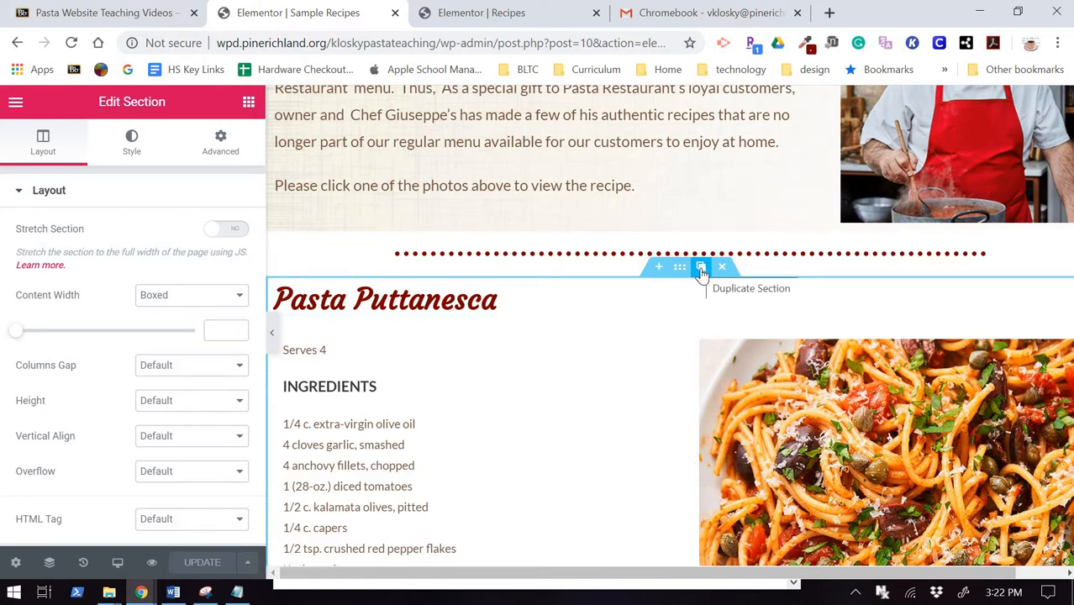
{"action": "left_click", "coordinate": [706, 273]}
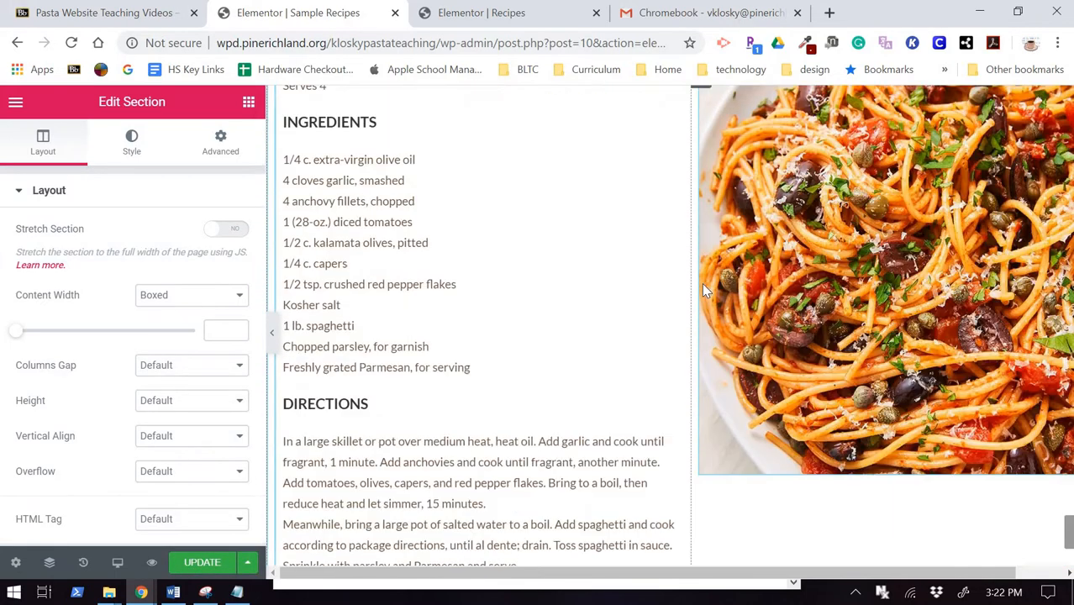
{"action": "scroll", "coordinate": [706, 290], "scroll_direction": "down", "scroll_amount": 7}
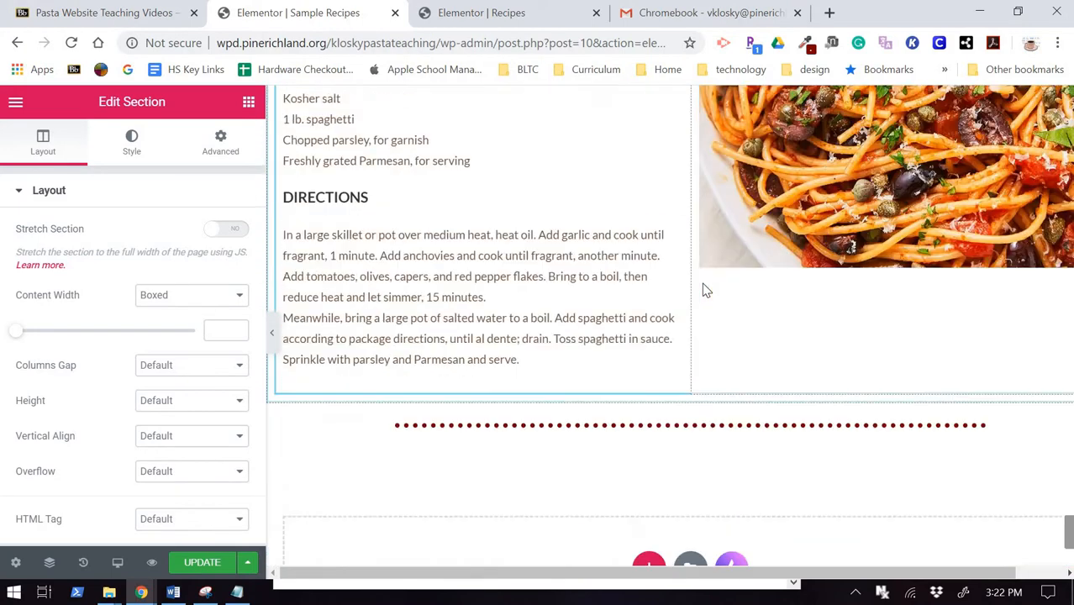
Move the dotted divider section from the end of the page up between the two Pasta Puttanesca sections
{"action": "scroll", "coordinate": [706, 289], "scroll_direction": "up", "scroll_amount": 2}
{"action": "scroll", "coordinate": [702, 294], "scroll_direction": "down", "scroll_amount": 2}
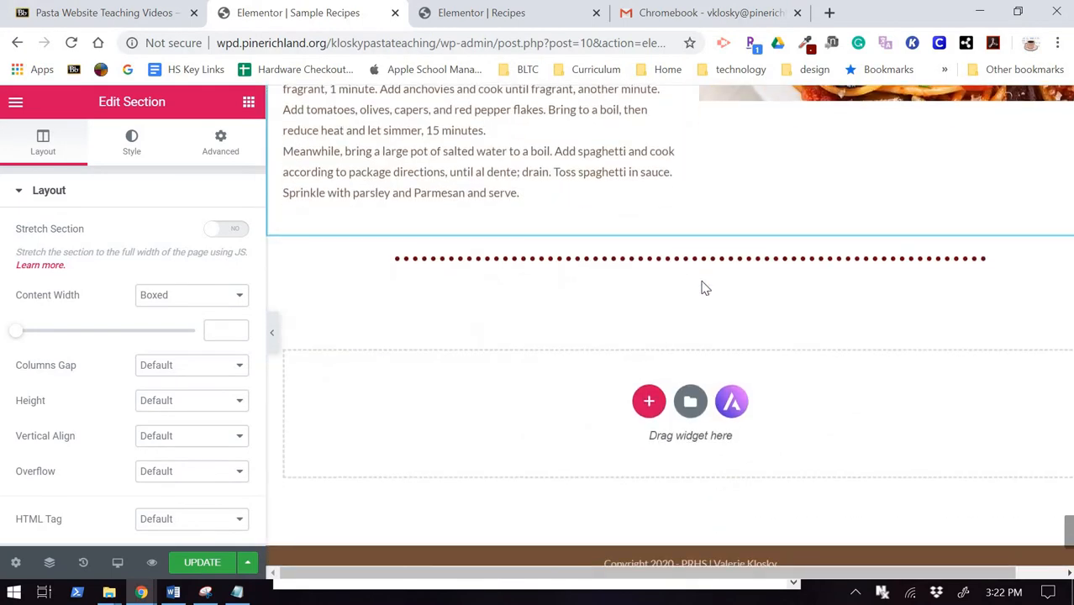
{"action": "mouse_move", "coordinate": [689, 256]}
{"action": "left_click_drag", "start_coordinate": [681, 232], "coordinate": [664, 140]}
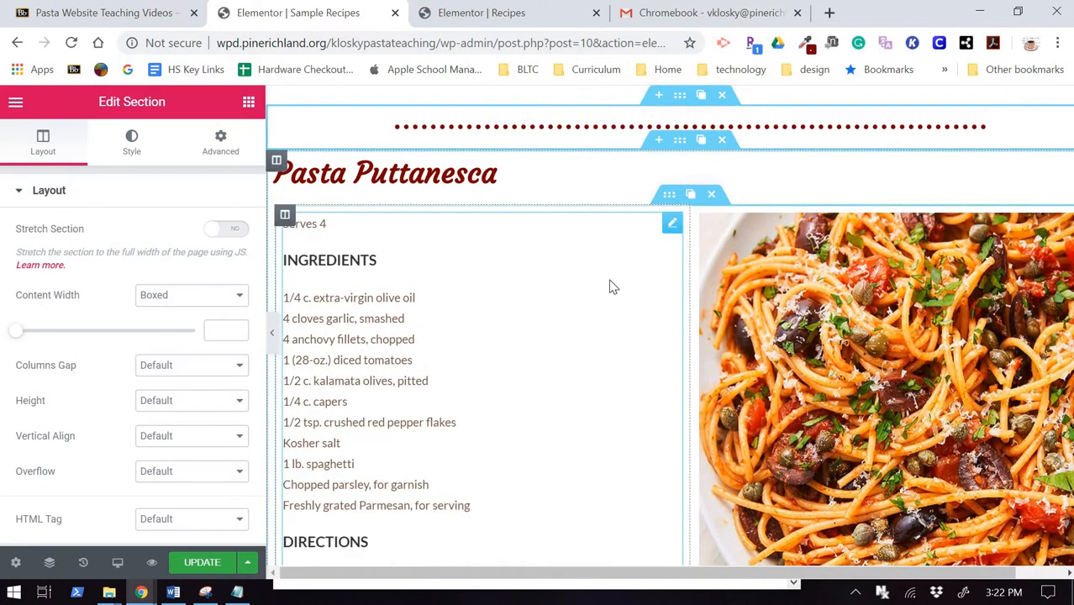
Insert the Dotted Line Divider template at the end of the page, importing its document settings
{"action": "scroll", "coordinate": [612, 285], "scroll_direction": "down", "scroll_amount": 6}
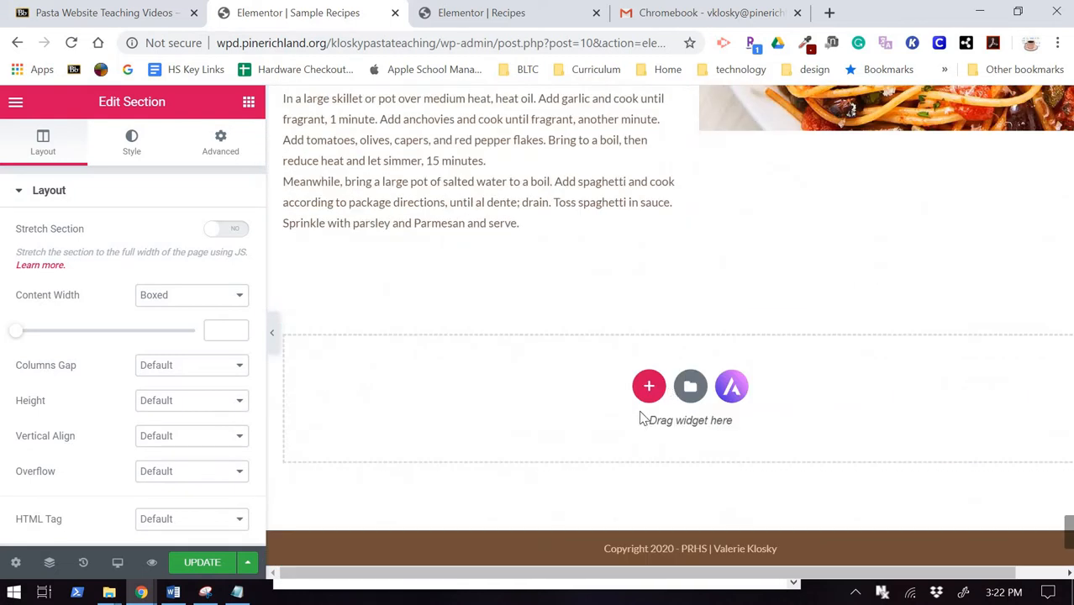
{"action": "left_click", "coordinate": [691, 388]}
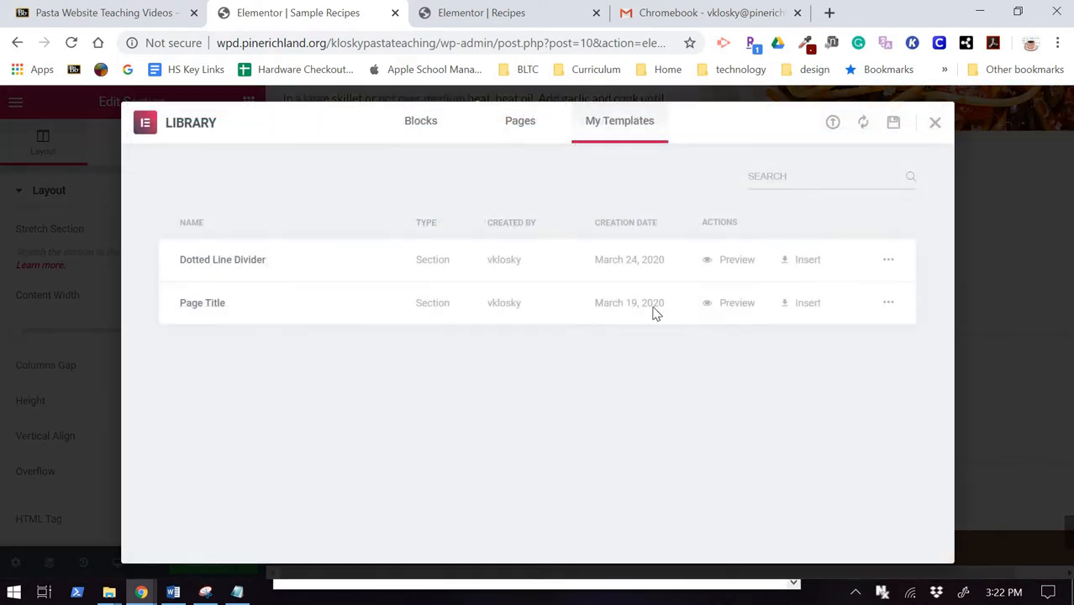
{"action": "left_click", "coordinate": [799, 264]}
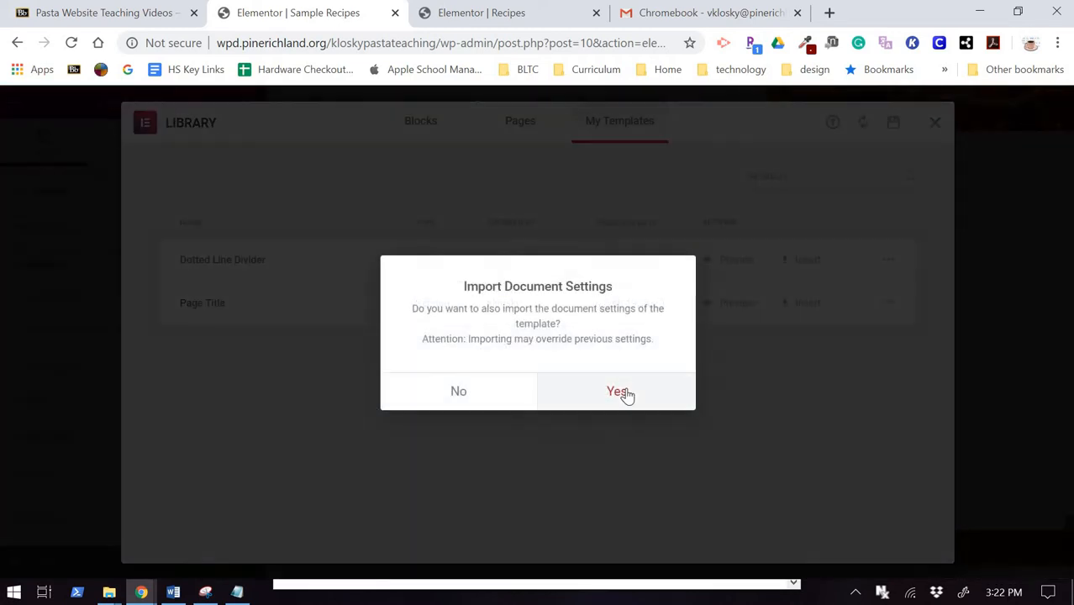
{"action": "left_click", "coordinate": [630, 395]}
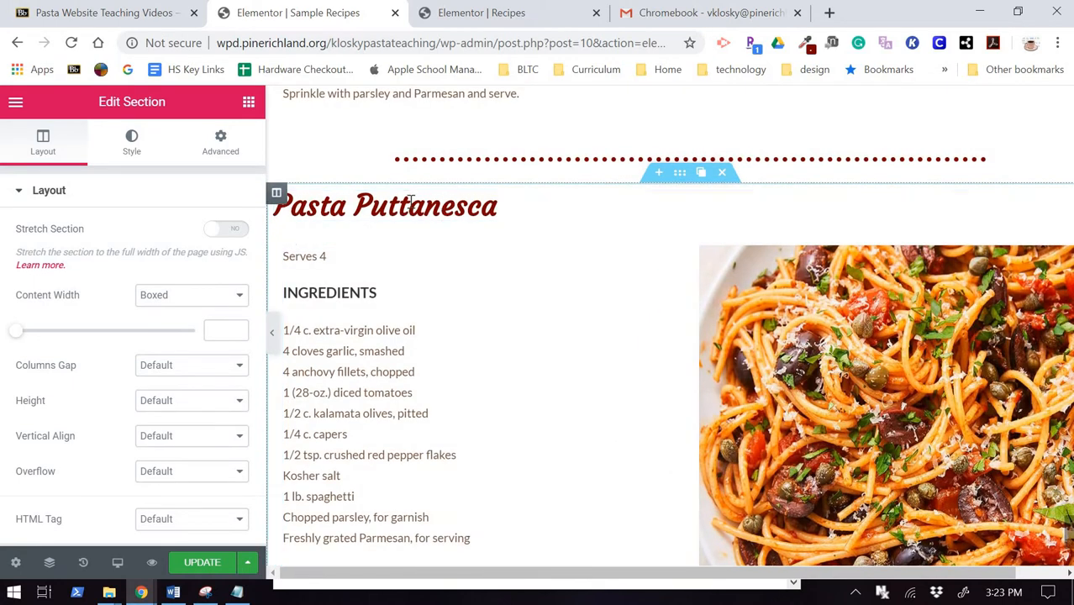
Open the duplicated section's heading for editing and look up the second recipe's title in the photo gallery above the introduction
{"action": "left_click", "coordinate": [504, 194]}
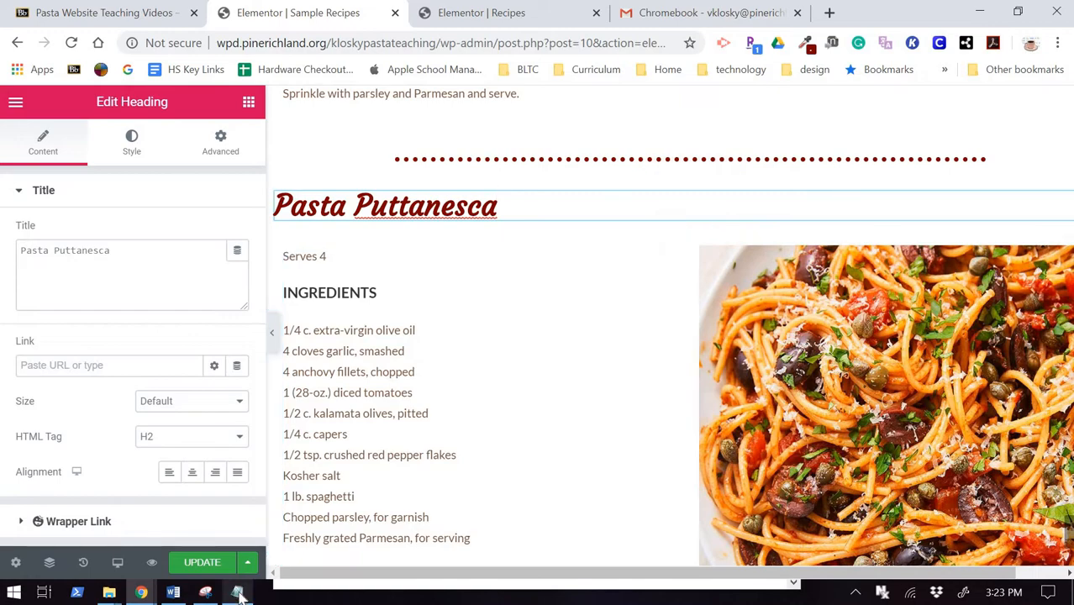
{"action": "scroll", "coordinate": [515, 364], "scroll_direction": "down", "scroll_amount": 2}
{"action": "scroll", "coordinate": [517, 366], "scroll_direction": "up", "scroll_amount": 4}
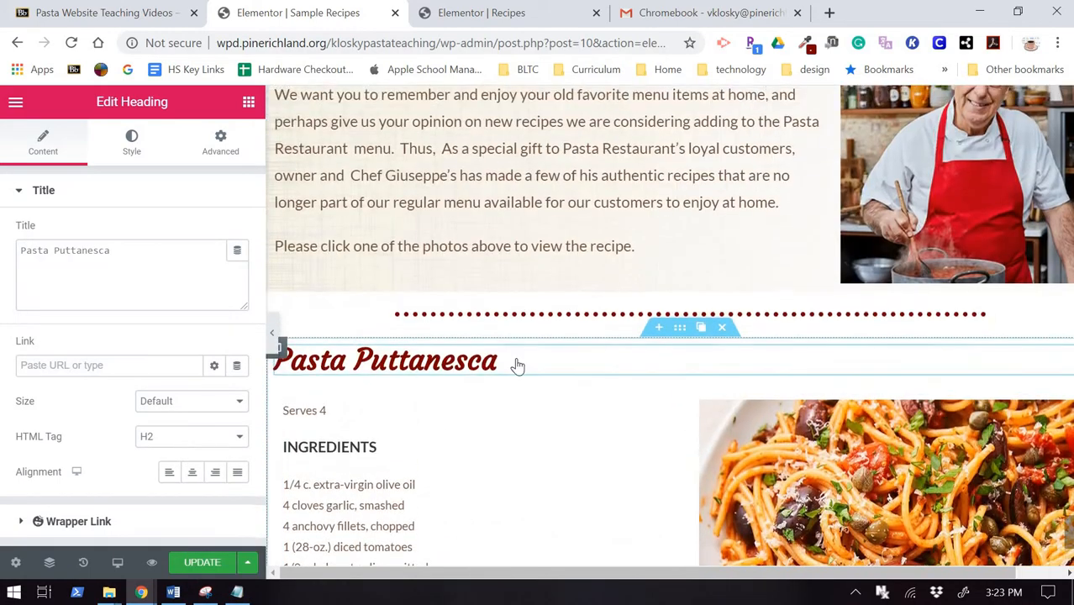
{"action": "scroll", "coordinate": [517, 366], "scroll_direction": "up", "scroll_amount": 8}
{"action": "scroll", "coordinate": [545, 334], "scroll_direction": "down", "scroll_amount": 4}
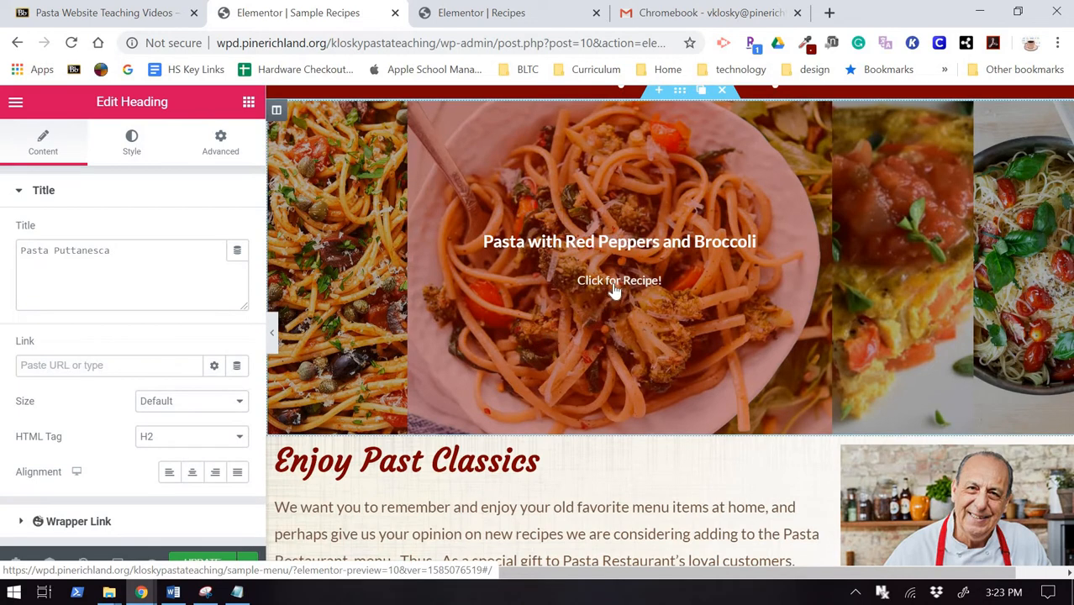
{"action": "left_click", "coordinate": [618, 308]}
{"action": "scroll", "coordinate": [618, 312], "scroll_direction": "up", "scroll_amount": 2}
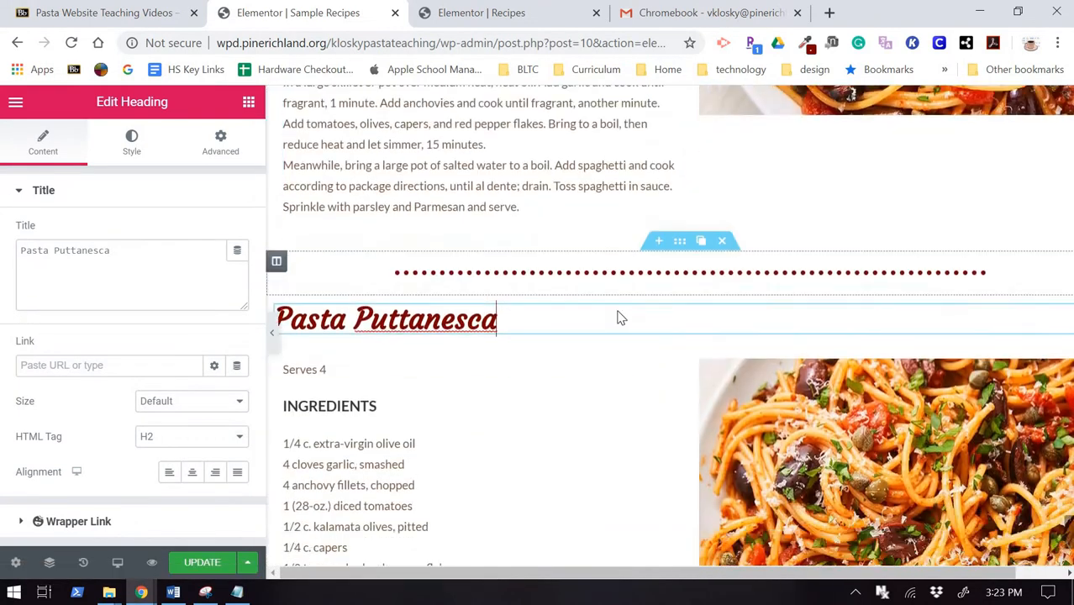
{"action": "scroll", "coordinate": [504, 294], "scroll_direction": "down", "scroll_amount": 3}
{"action": "left_click", "coordinate": [500, 94]}
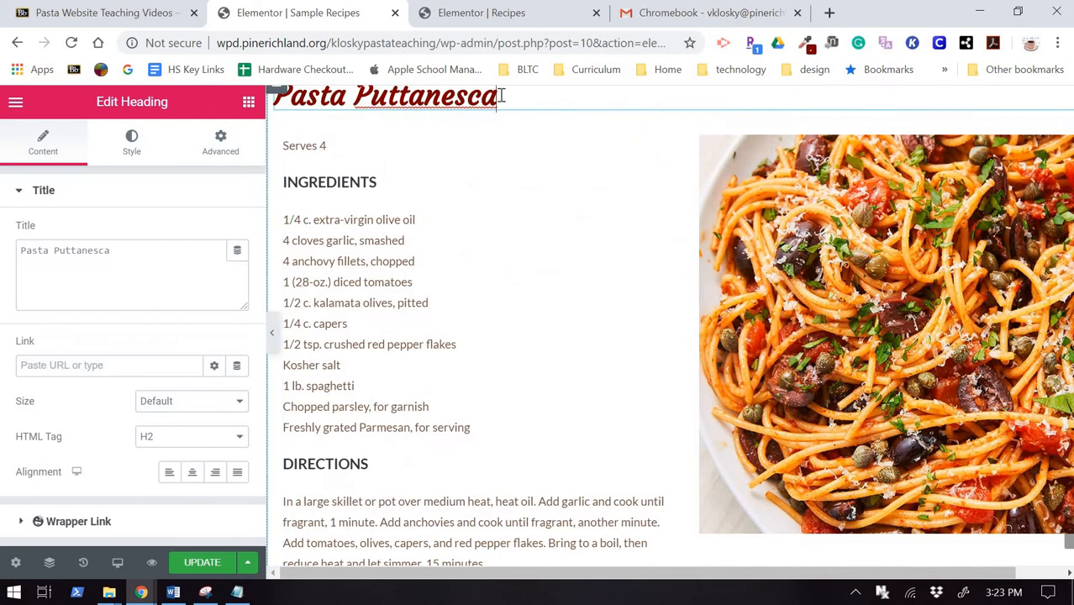
Replace the duplicated section's heading with "Pasta with Red Peppers and Broccoli"
{"action": "left_click_drag", "start_coordinate": [113, 250], "coordinate": [10, 257]}
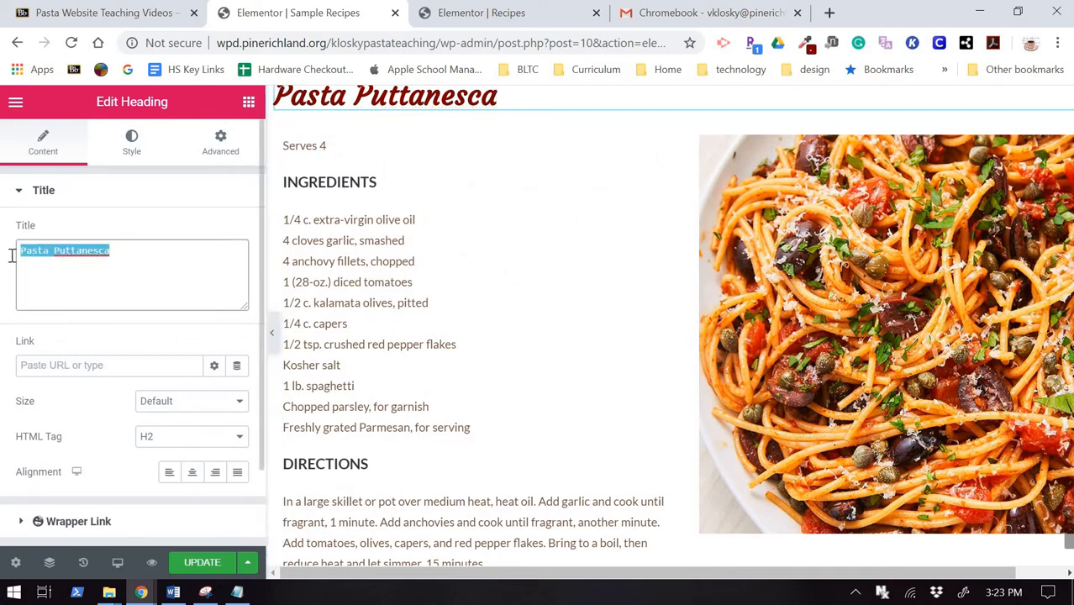
{"action": "type", "text": "Pasta "}
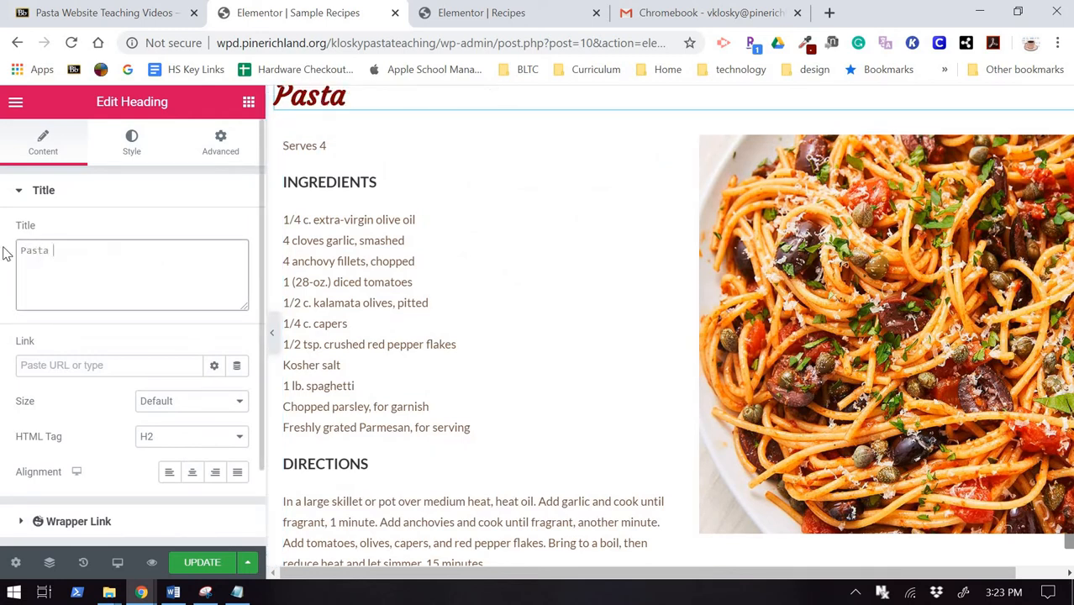
{"action": "type", "text": "with Red Pe"}
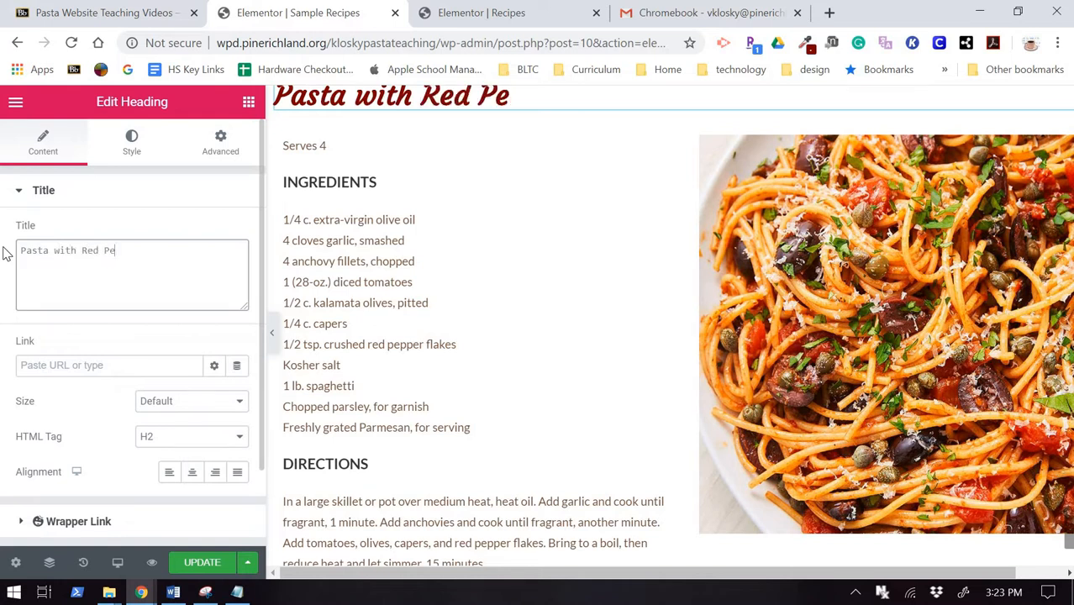
{"action": "type", "text": "ppers and B"}
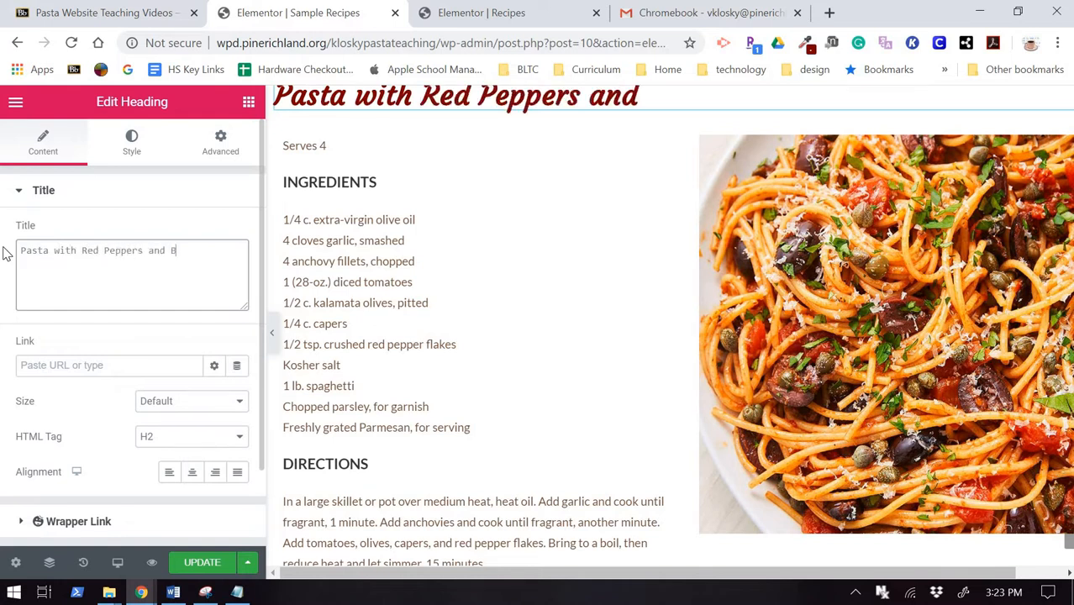
{"action": "type", "text": "rocolli"}
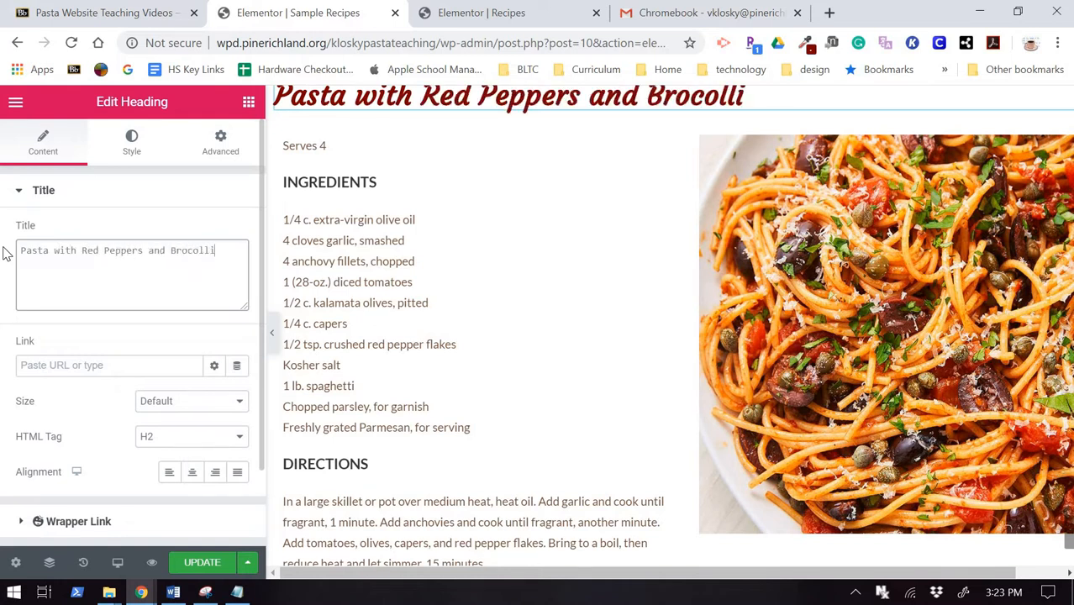
{"action": "key", "text": "BackSpace"}
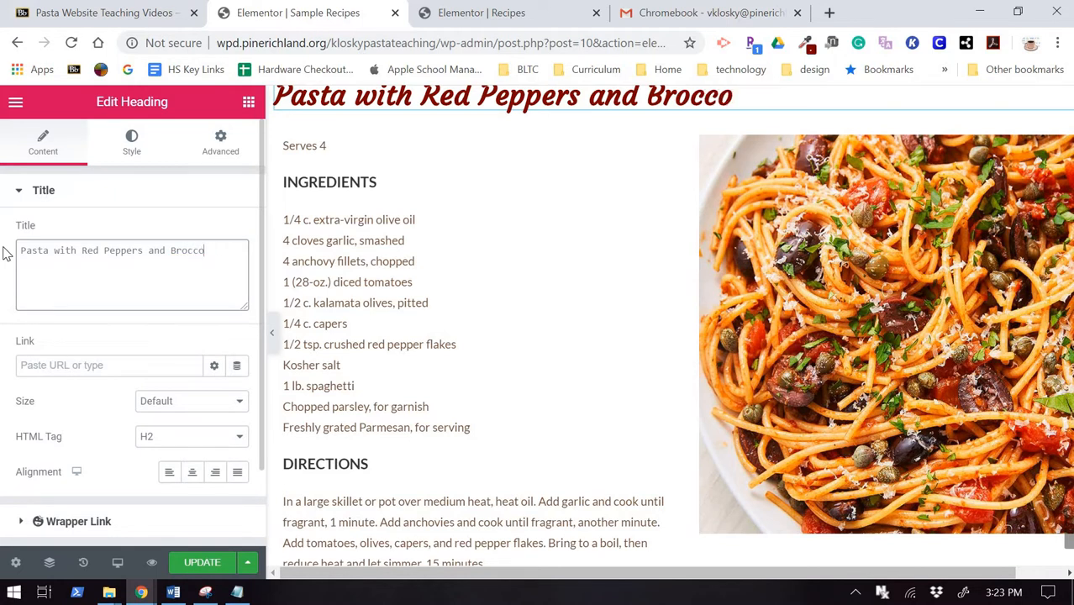
Clear all of the old Puttanesca recipe text from the duplicated section's text editor
{"action": "left_click", "coordinate": [453, 318]}
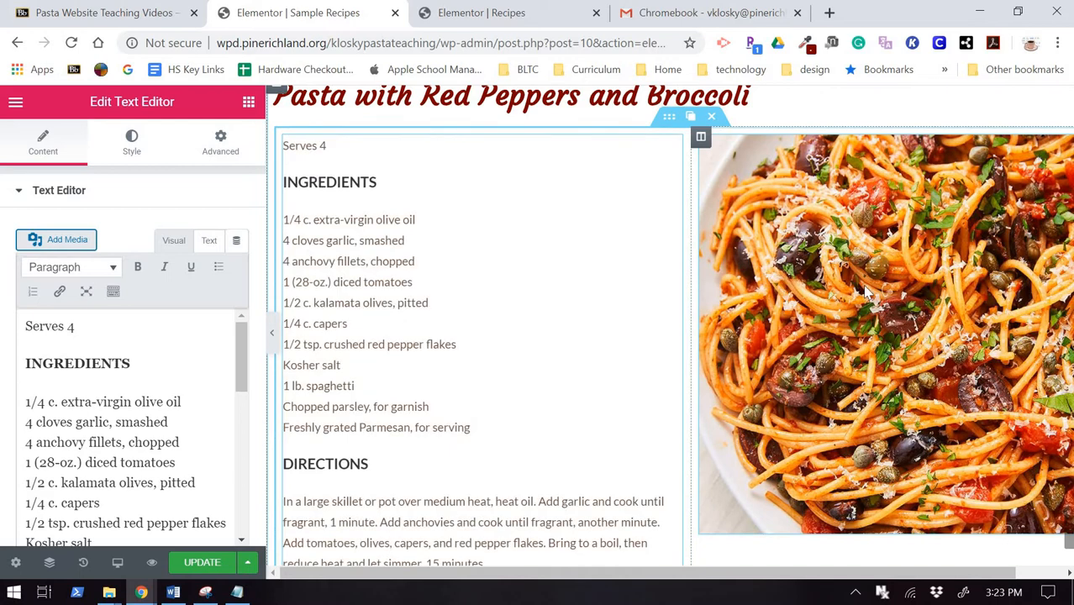
{"action": "left_click", "coordinate": [713, 288]}
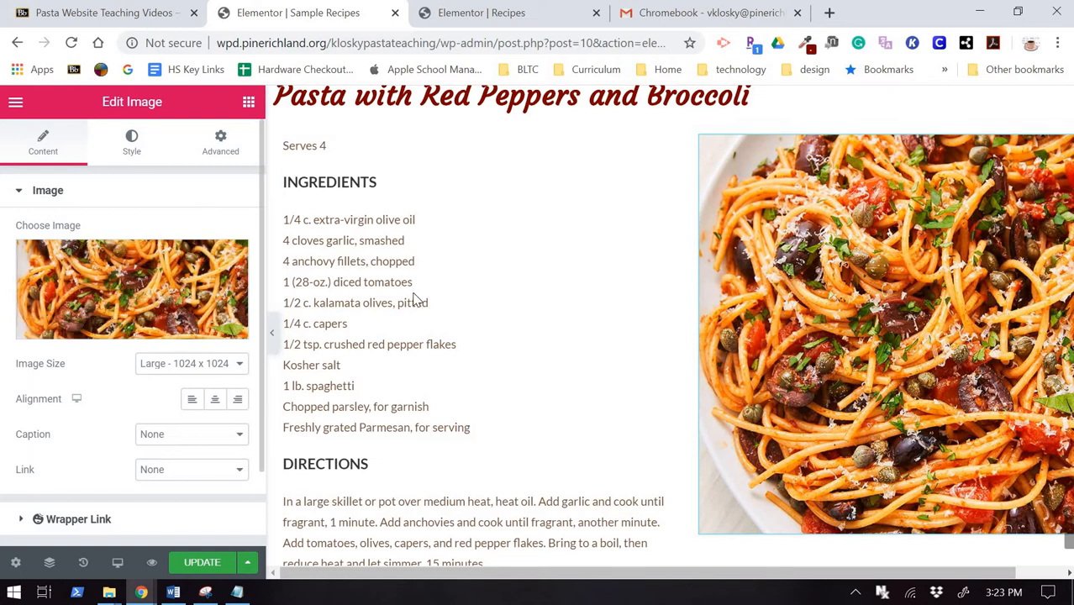
{"action": "left_click", "coordinate": [607, 300]}
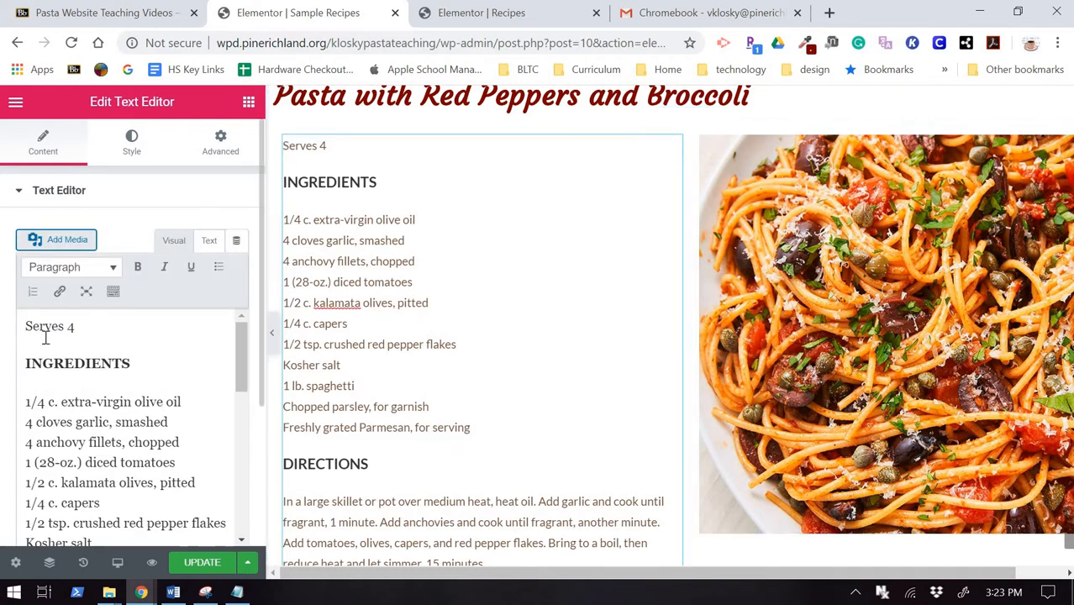
{"action": "left_click", "coordinate": [37, 363]}
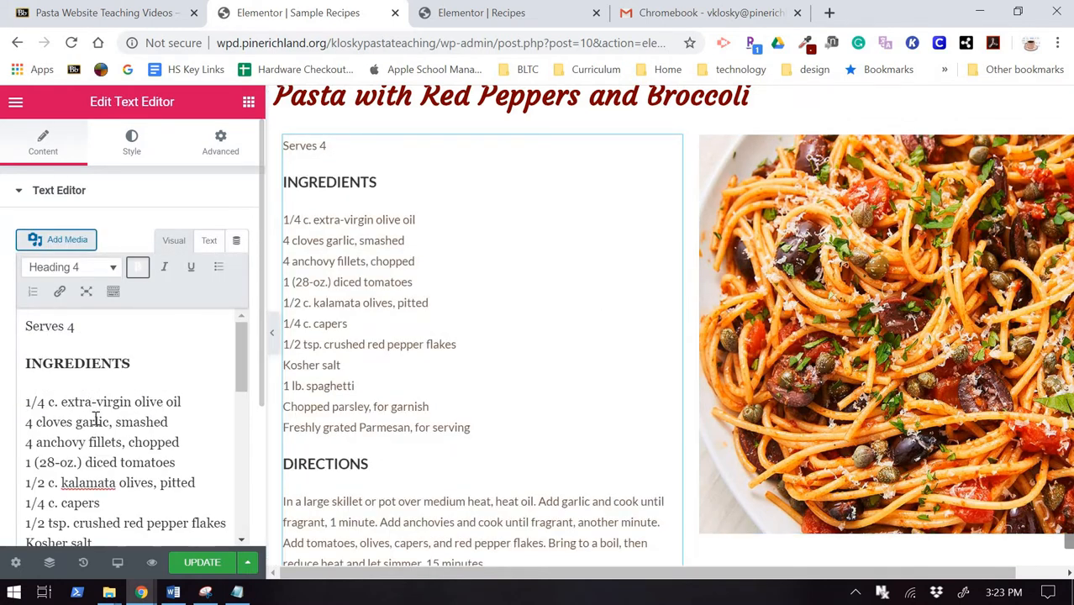
{"action": "key", "text": "ctrl+a"}
{"action": "key", "text": "ctrl+x"}
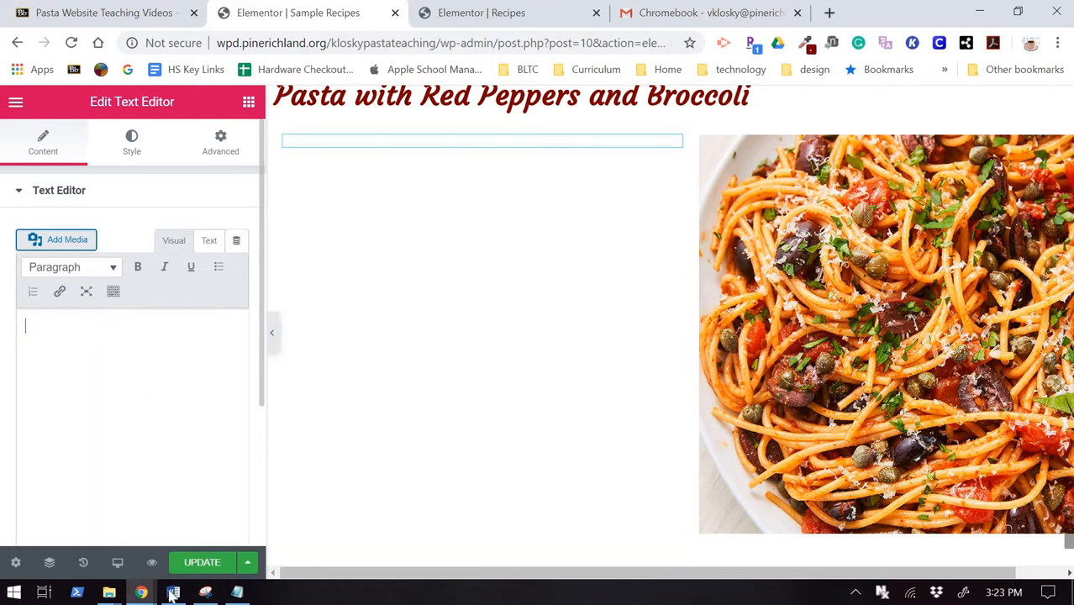
Switch to recipes.txt in Notepad and copy the Pasta with Roasted Peppers and Broccoli recipe from "Serves 6" through its directions
{"action": "left_click", "coordinate": [236, 593]}
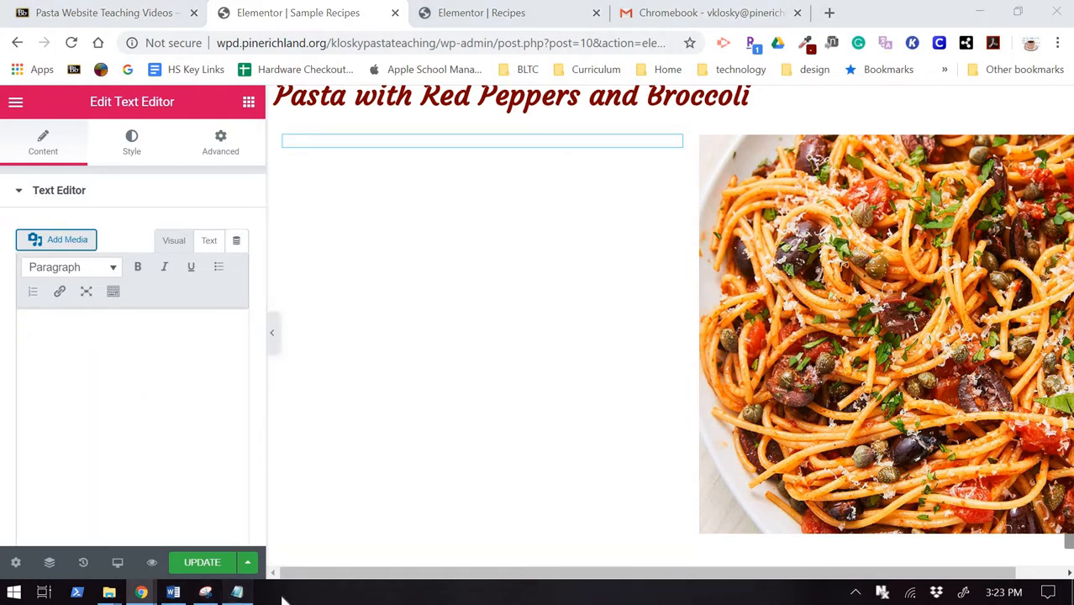
{"action": "scroll", "coordinate": [421, 267], "scroll_direction": "up", "scroll_amount": 10}
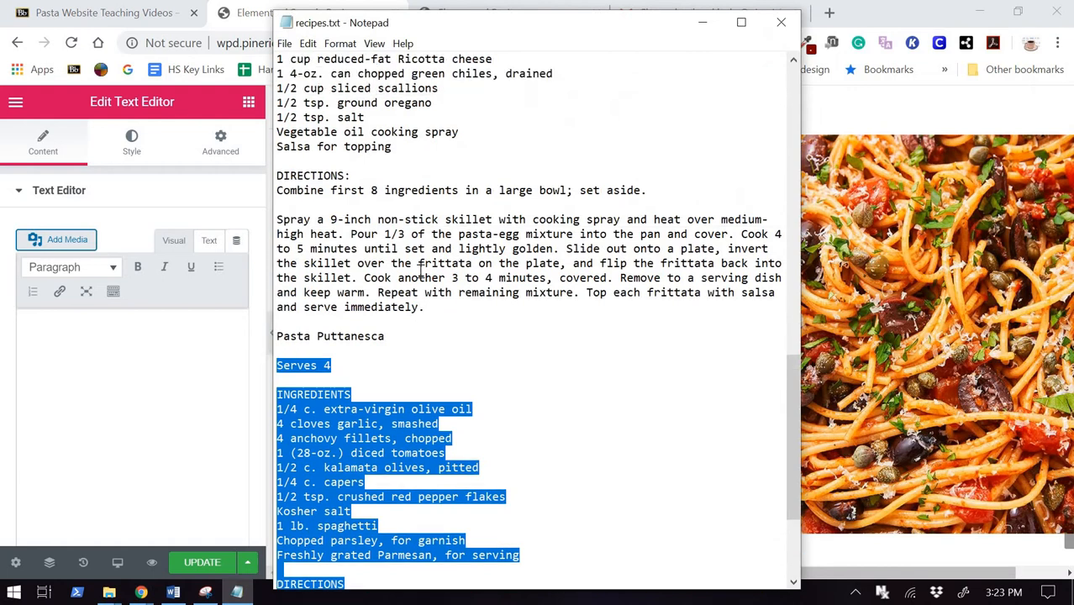
{"action": "scroll", "coordinate": [420, 267], "scroll_direction": "up", "scroll_amount": 7}
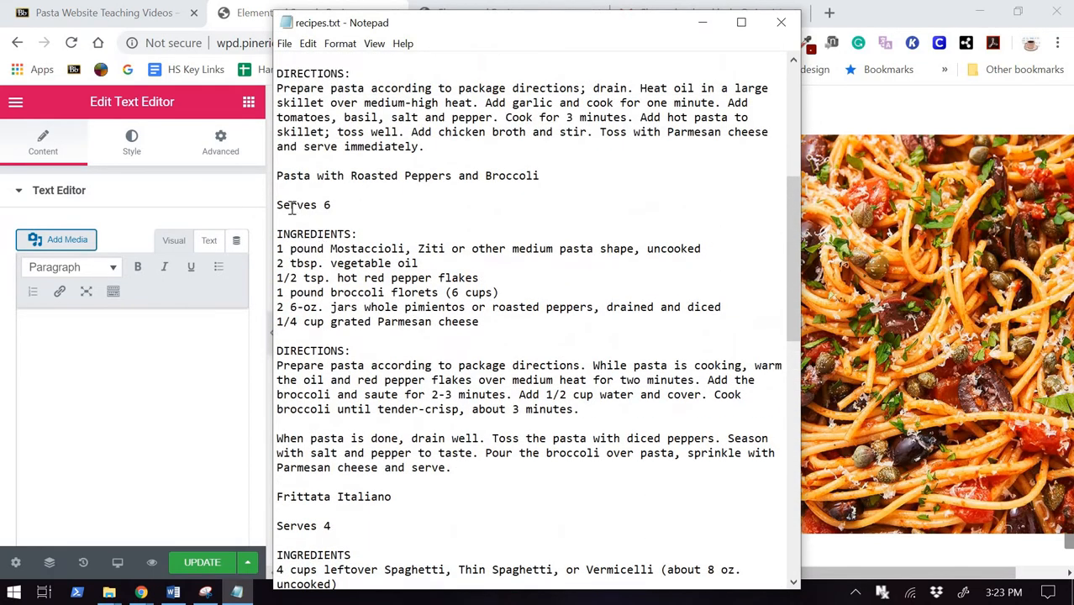
{"action": "left_click_drag", "start_coordinate": [277, 205], "coordinate": [511, 510]}
{"action": "left_click_drag", "start_coordinate": [510, 472], "coordinate": [511, 469]}
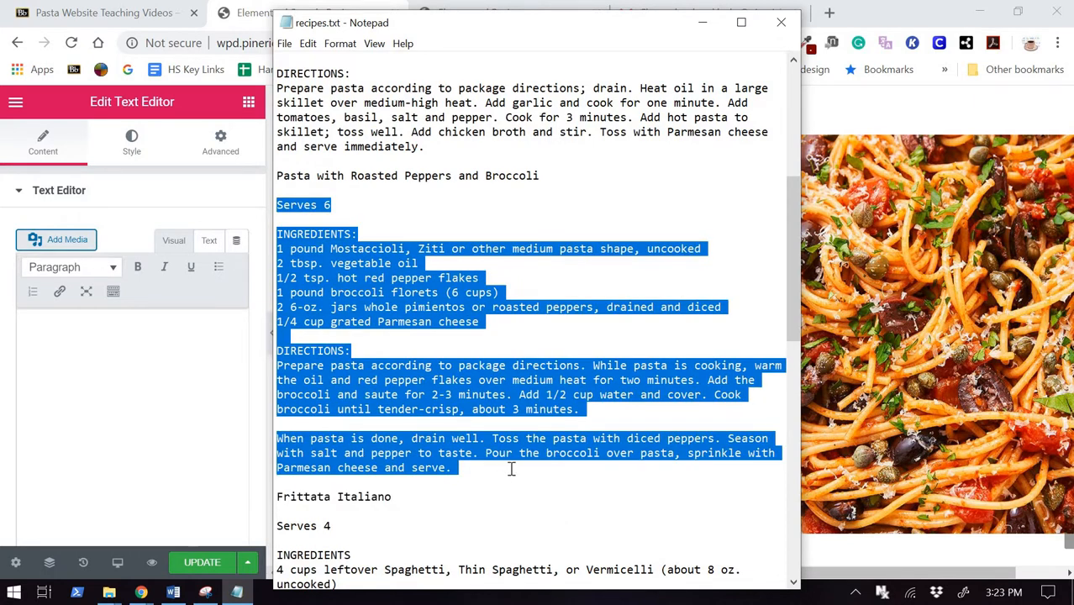
Paste the copied recipe into the emptied text editor of the second recipe section and update the page
{"action": "left_click", "coordinate": [113, 340]}
{"action": "key", "text": "ctrl+v"}
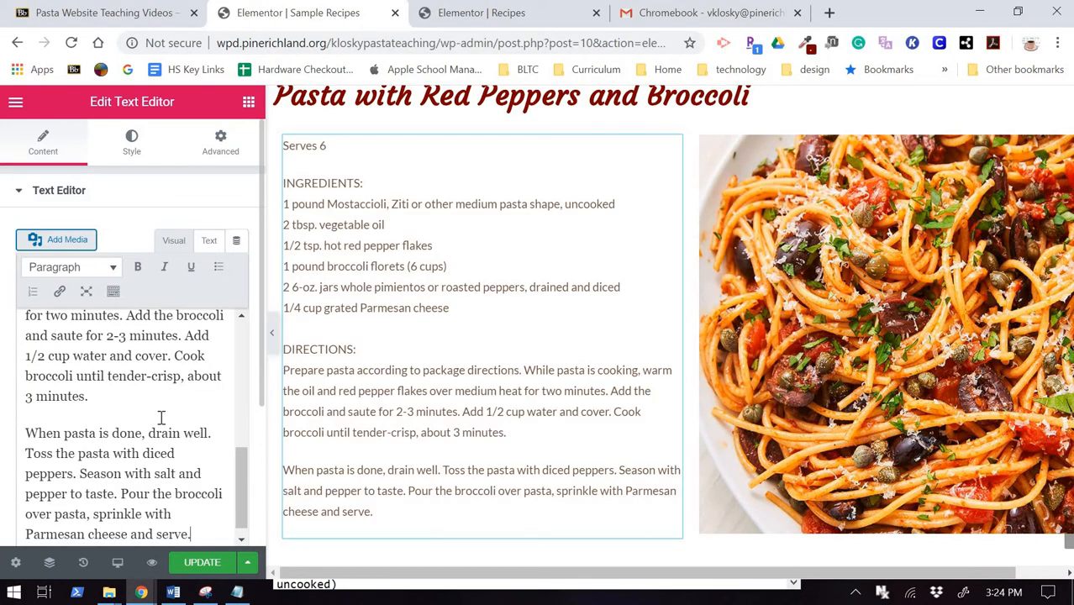
{"action": "left_click", "coordinate": [203, 563]}
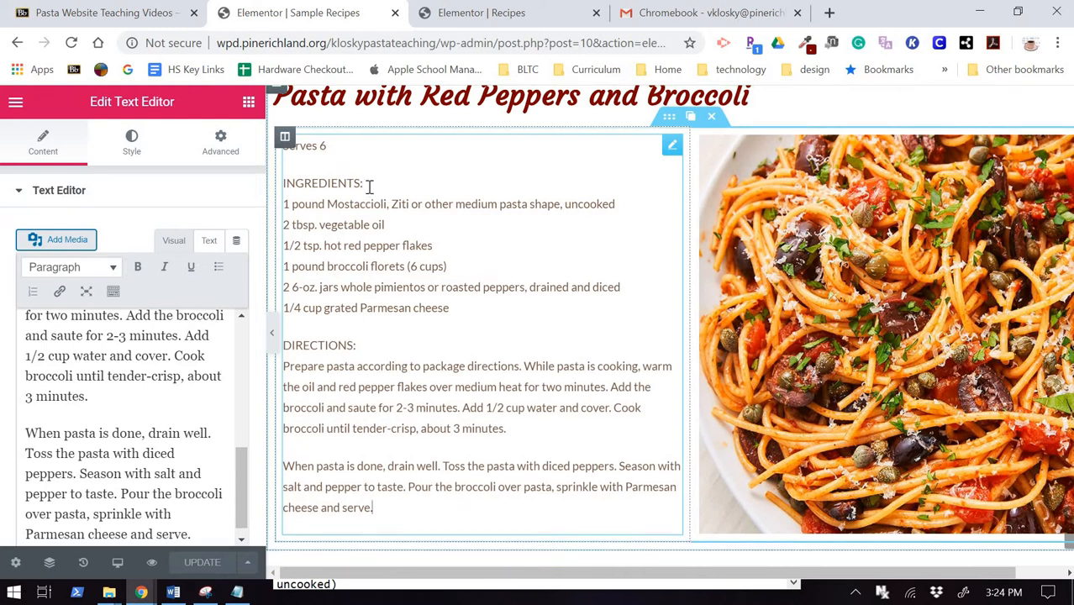
Make the "INGREDIENTS:" label bold in the Pasta with Red Peppers and Broccoli recipe
{"action": "left_click_drag", "start_coordinate": [363, 183], "coordinate": [278, 187]}
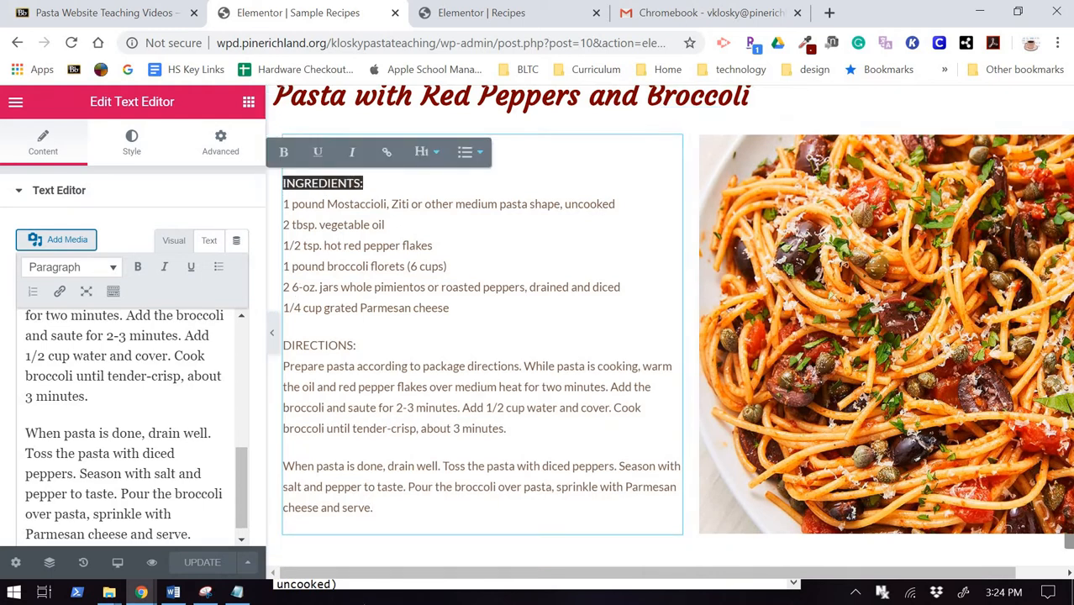
{"action": "left_click", "coordinate": [284, 160]}
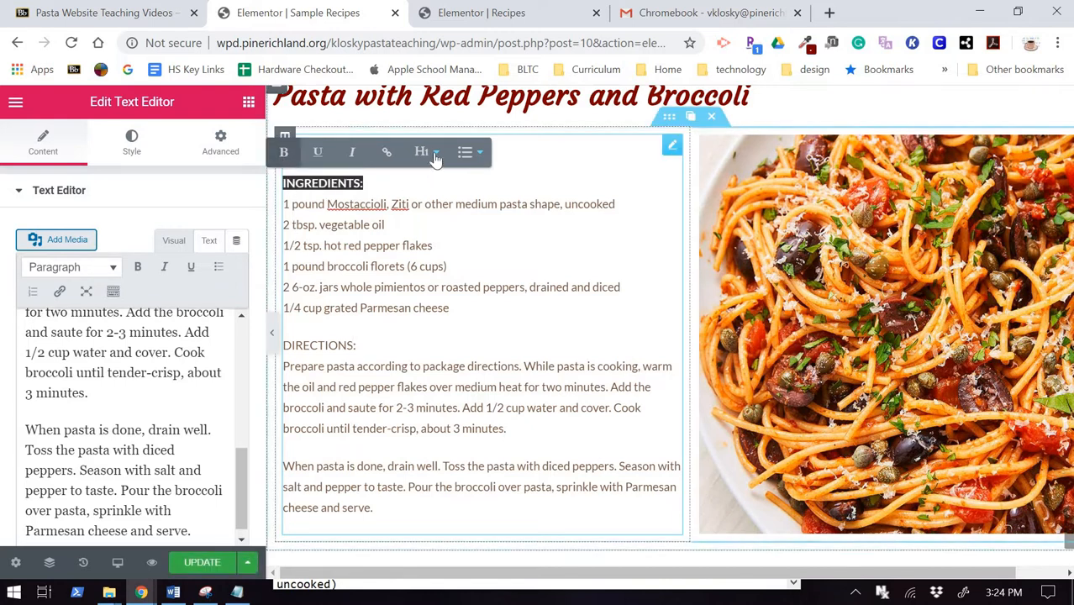
Try the Heading 4 style on the "INGREDIENTS:" label of the Red Peppers and Broccoli recipe
{"action": "left_click", "coordinate": [425, 156]}
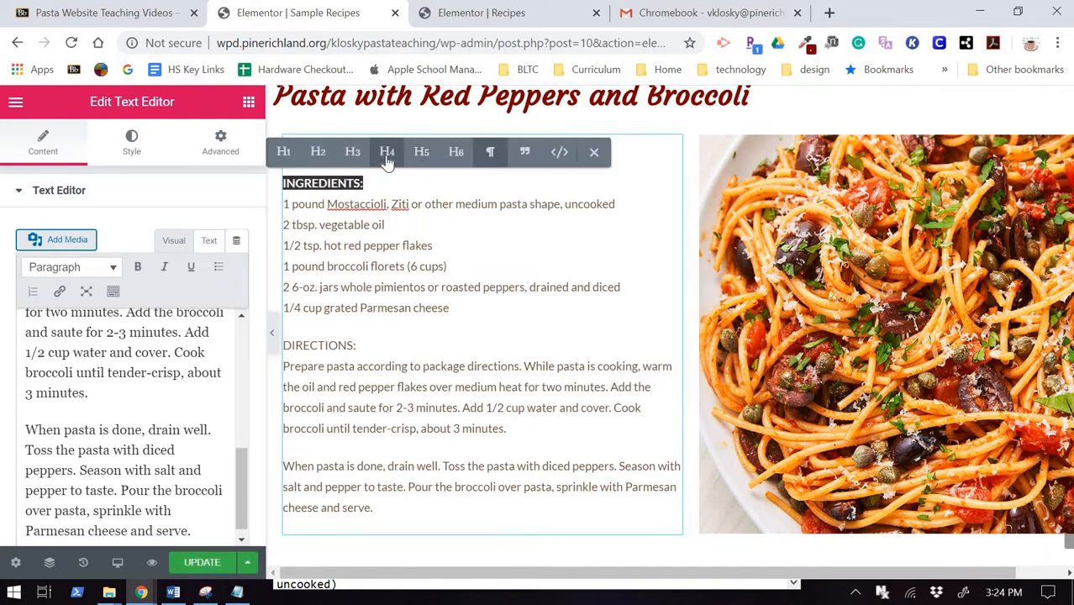
{"action": "left_click", "coordinate": [387, 158]}
{"action": "left_click", "coordinate": [369, 281]}
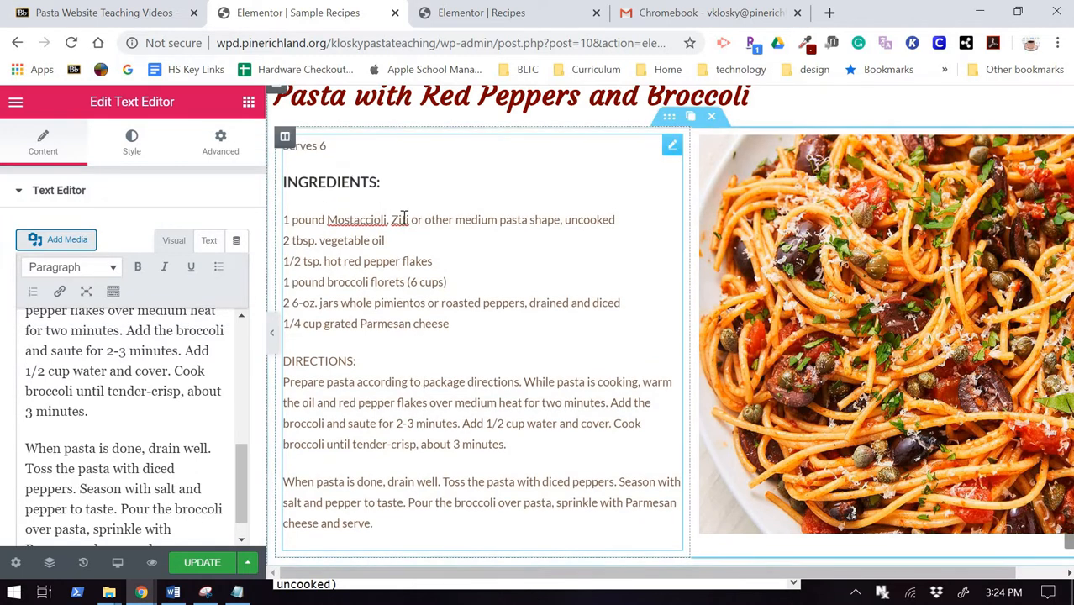
{"action": "left_click", "coordinate": [379, 284]}
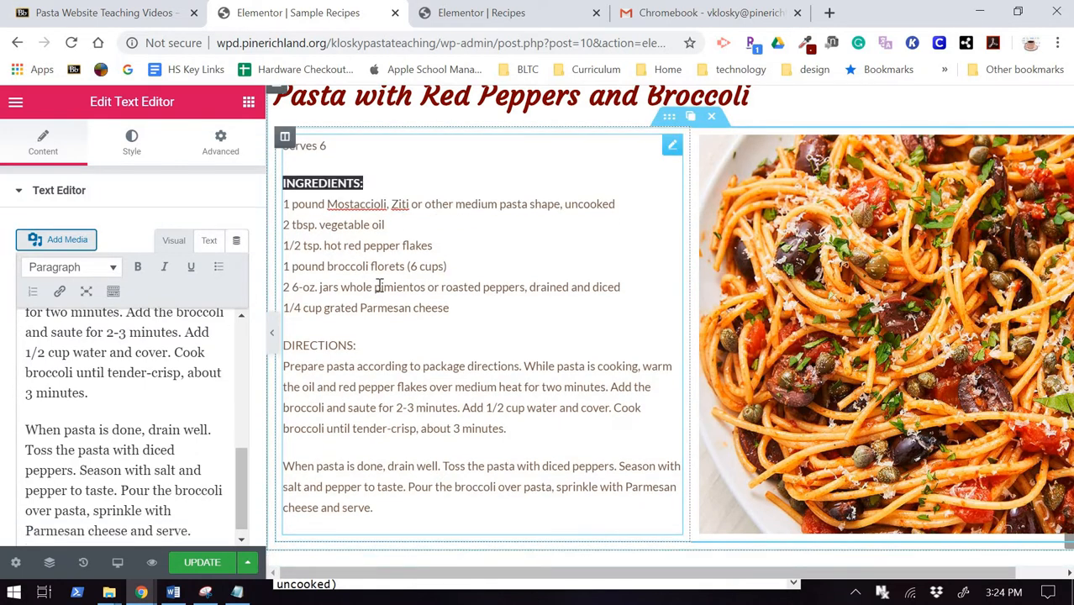
Make the "DIRECTIONS:" label bold in the Pasta with Red Peppers and Broccoli recipe
{"action": "left_click", "coordinate": [366, 337]}
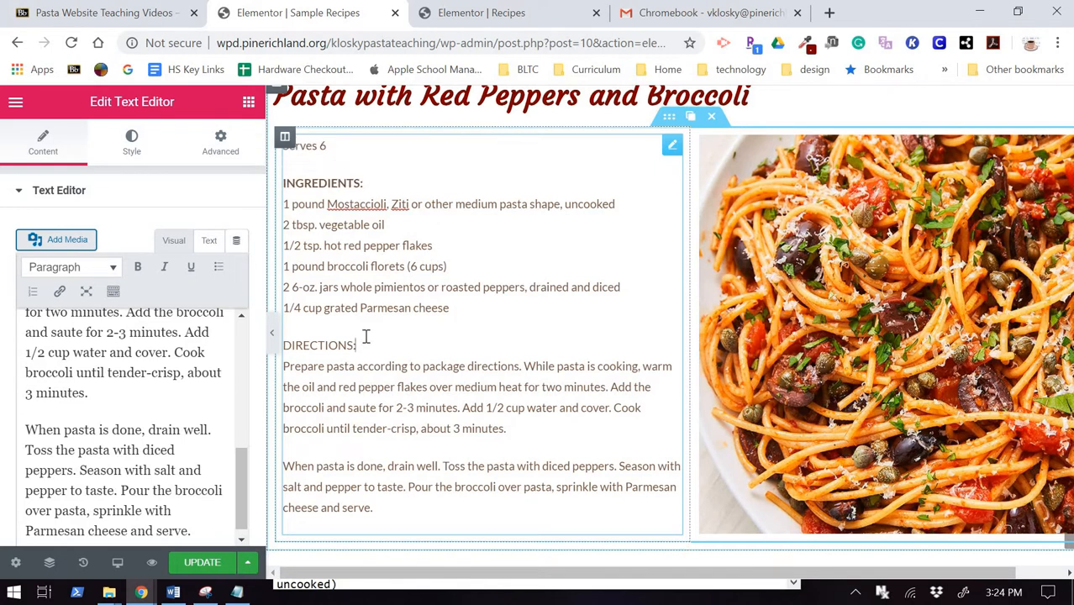
{"action": "left_click", "coordinate": [295, 345], "text": "shift"}
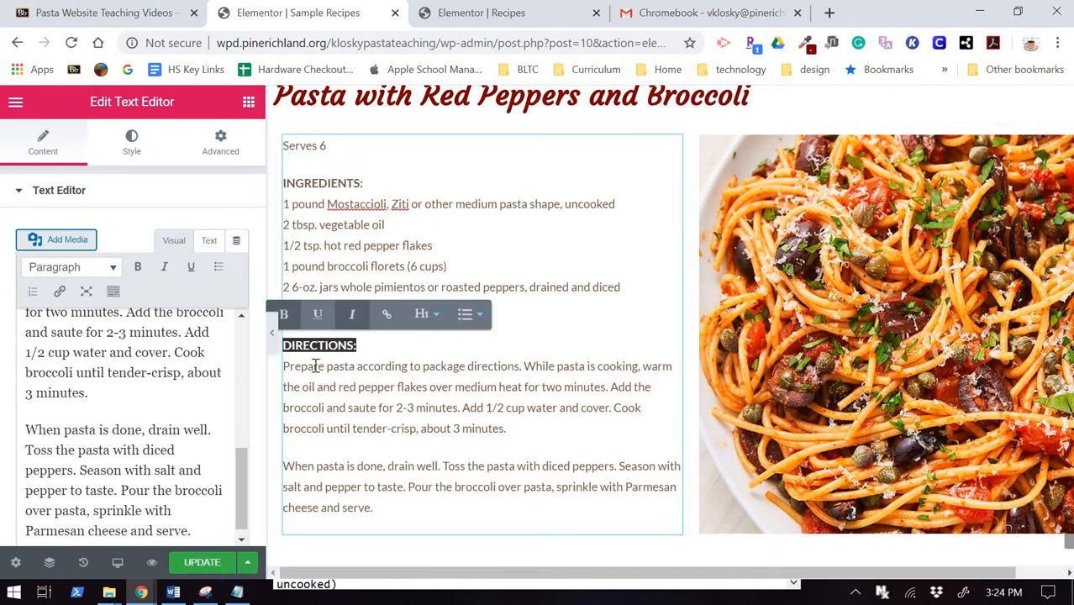
{"action": "left_click", "coordinate": [347, 408]}
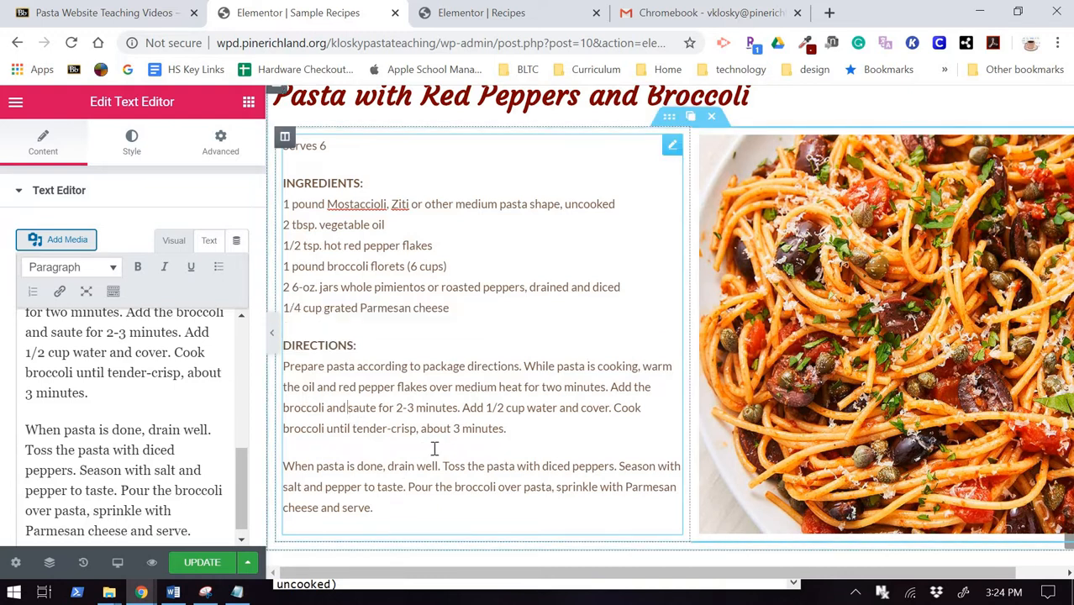
Set the "INGREDIENTS" label in the Pasta Puttanesca recipe to the Paragraph style
{"action": "scroll", "coordinate": [435, 447], "scroll_direction": "up", "scroll_amount": 10}
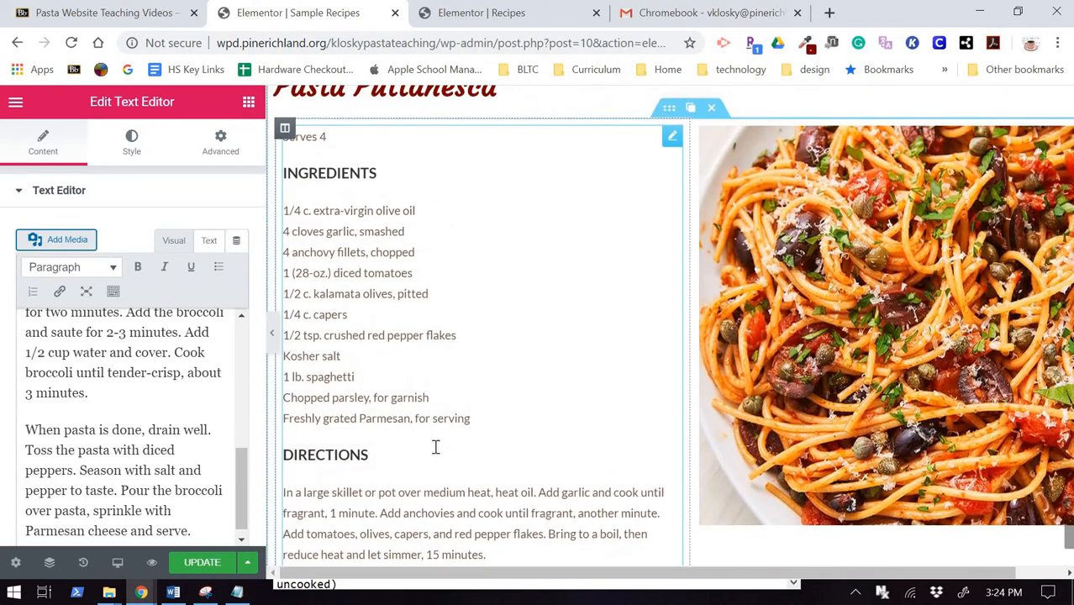
{"action": "scroll", "coordinate": [835, 494], "scroll_direction": "down", "scroll_amount": 2}
{"action": "scroll", "coordinate": [828, 512], "scroll_direction": "up", "scroll_amount": 4}
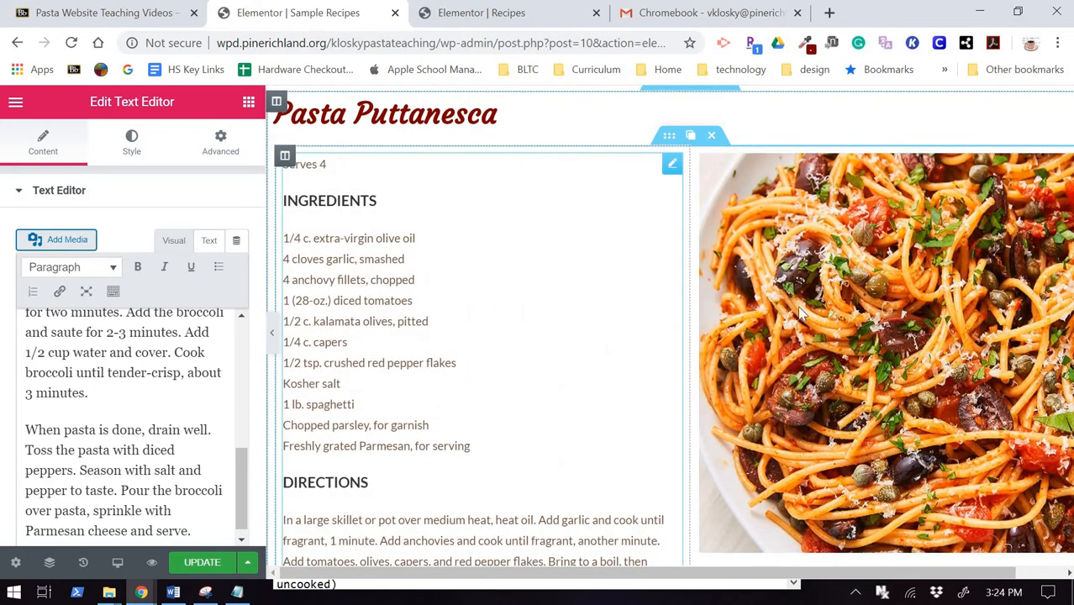
{"action": "left_click", "coordinate": [323, 196]}
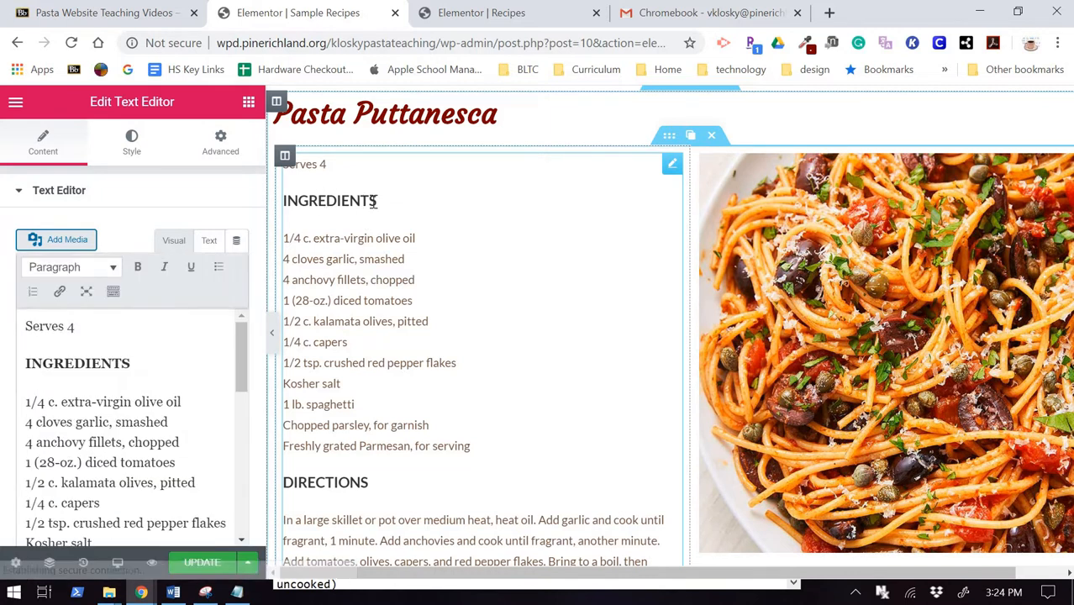
{"action": "left_click_drag", "start_coordinate": [148, 365], "coordinate": [24, 362]}
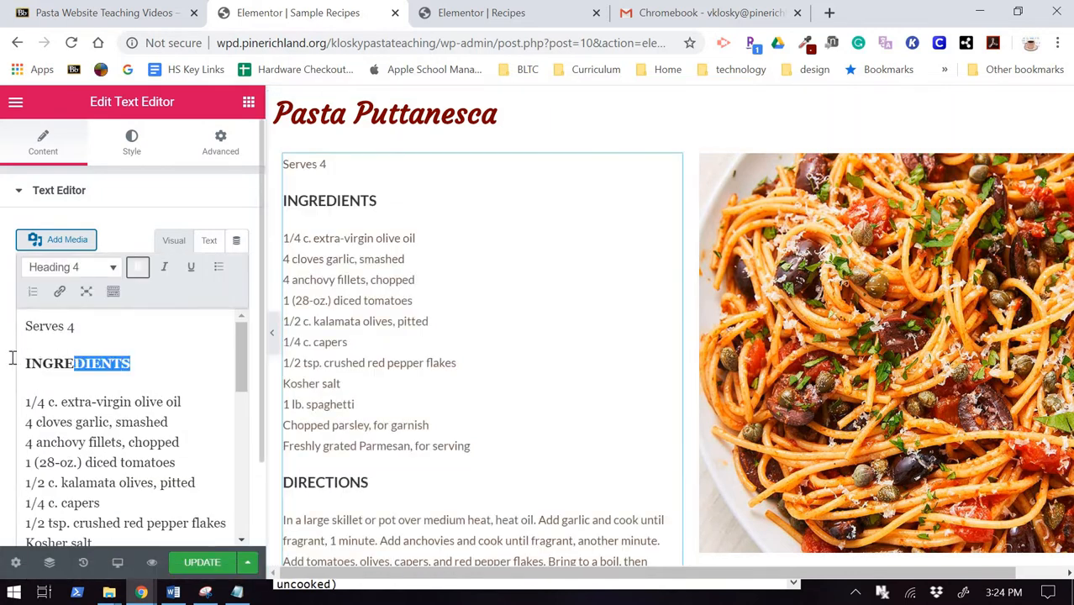
{"action": "left_click", "coordinate": [99, 268]}
{"action": "left_click", "coordinate": [62, 293]}
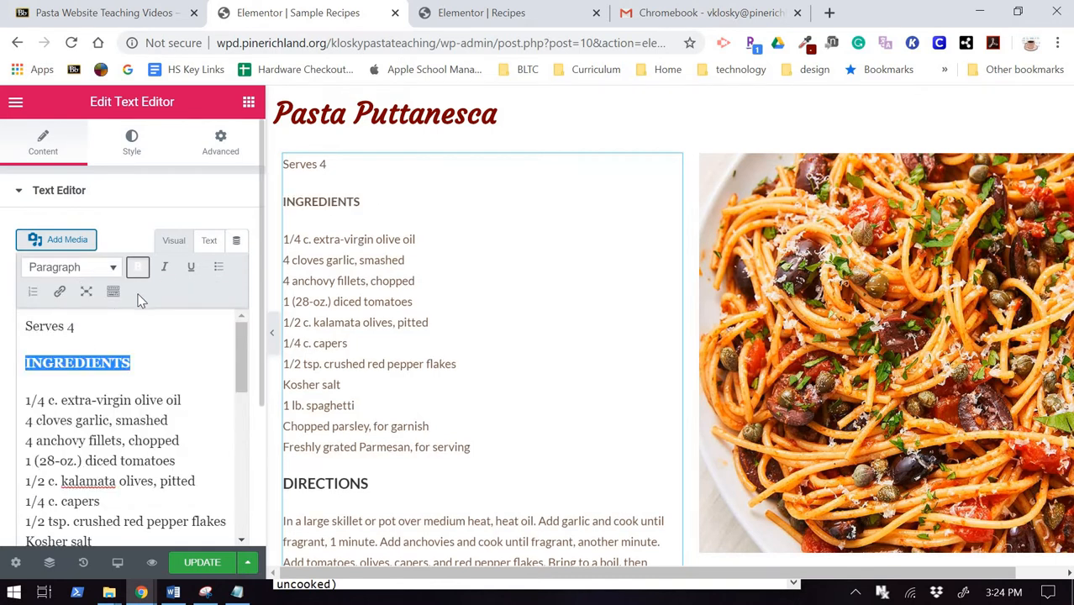
Set the "DIRECTIONS" label in the Pasta Puttanesca recipe to the Paragraph style and update the page
{"action": "scroll", "coordinate": [123, 455], "scroll_direction": "down", "scroll_amount": 2}
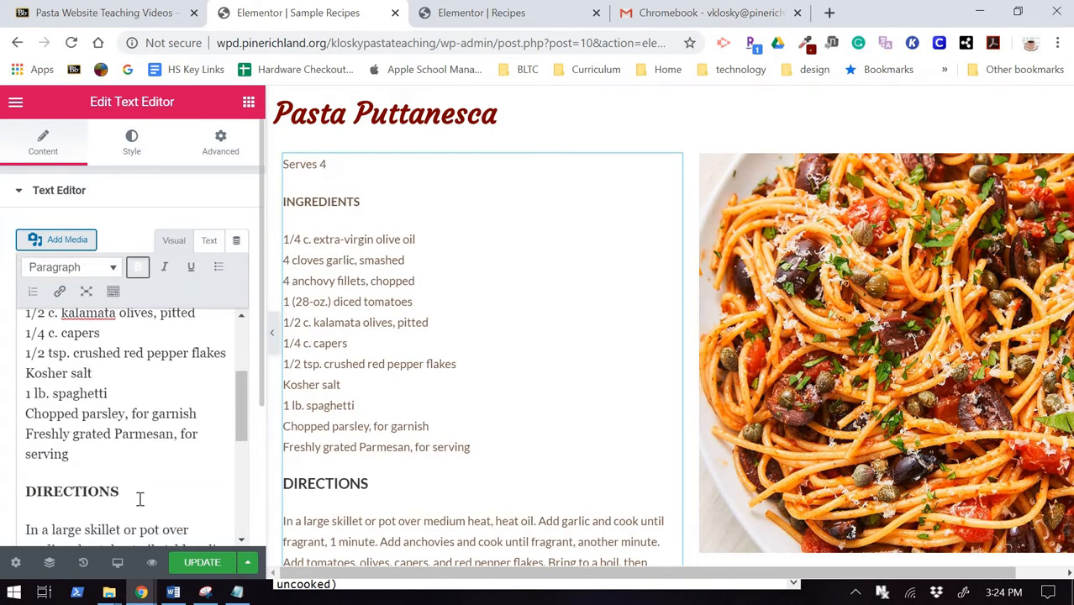
{"action": "left_click_drag", "start_coordinate": [120, 492], "coordinate": [24, 492]}
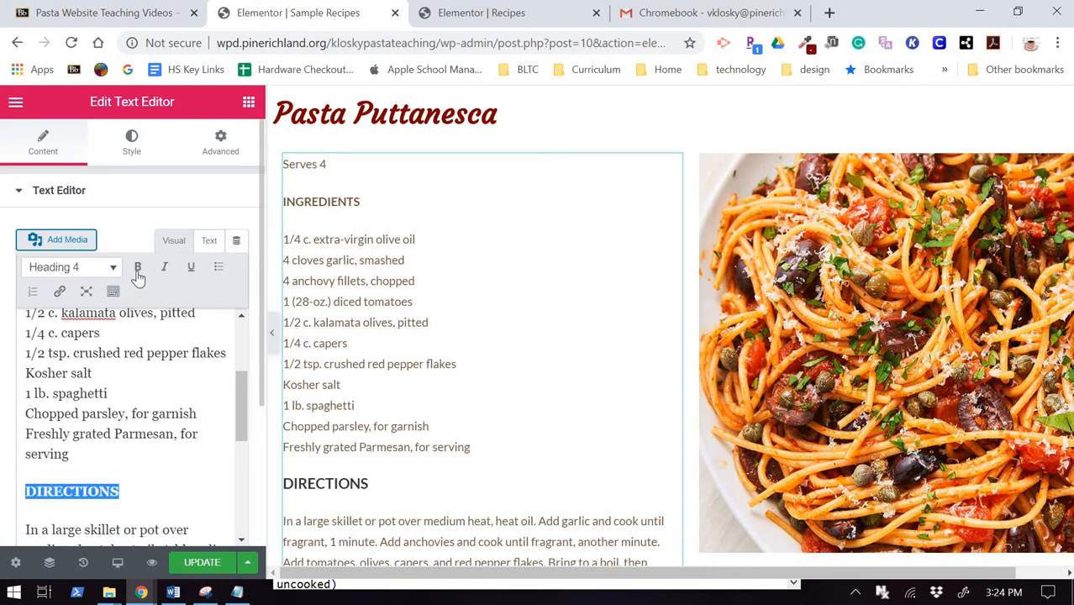
{"action": "left_click", "coordinate": [67, 268]}
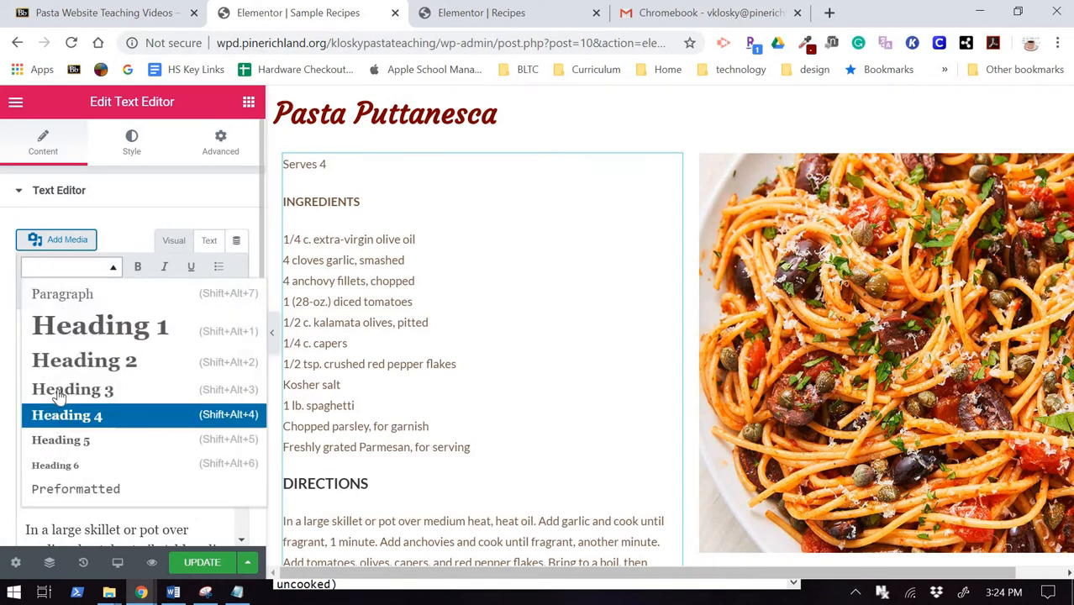
{"action": "left_click", "coordinate": [118, 293]}
{"action": "left_click", "coordinate": [193, 564]}
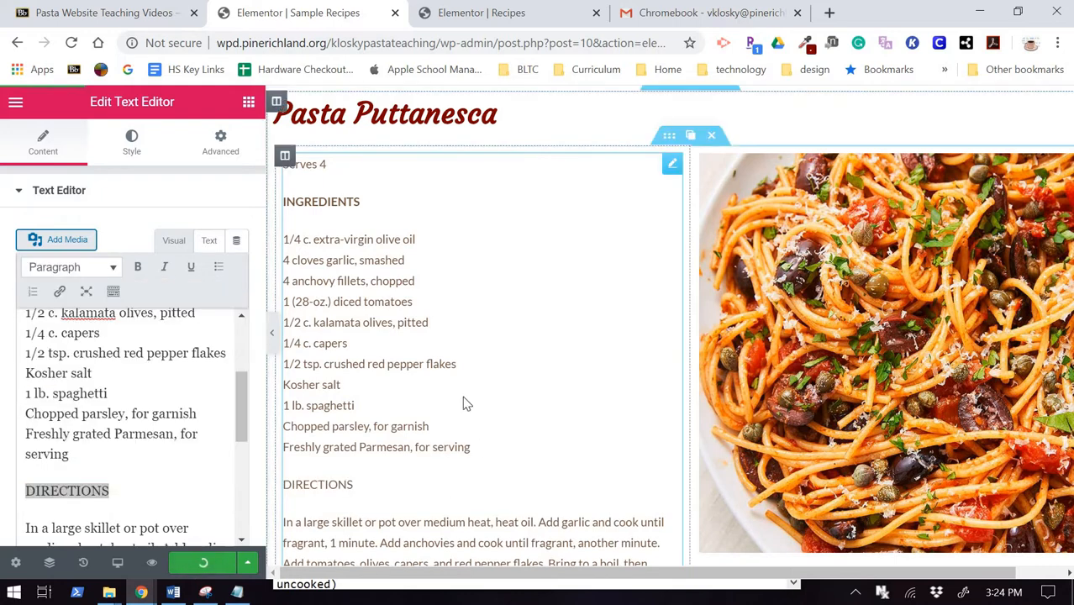
Reinsert pasta-puttanesc8.jpg from the media library as the Pasta Puttanesca section's image
{"action": "scroll", "coordinate": [472, 372], "scroll_direction": "down", "scroll_amount": 5}
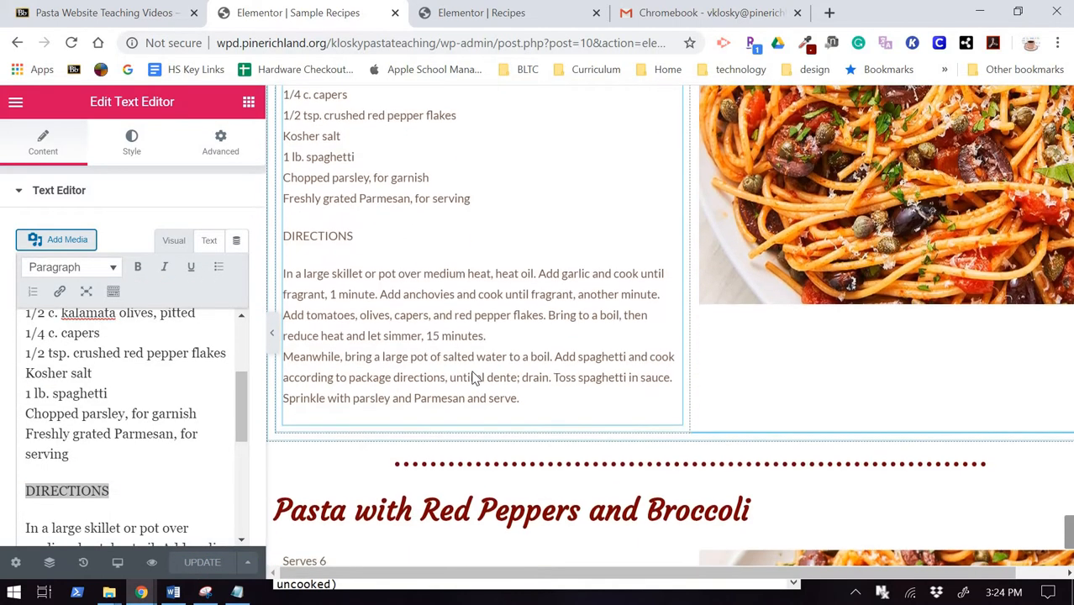
{"action": "scroll", "coordinate": [851, 311], "scroll_direction": "up", "scroll_amount": 3}
{"action": "left_click", "coordinate": [718, 357]}
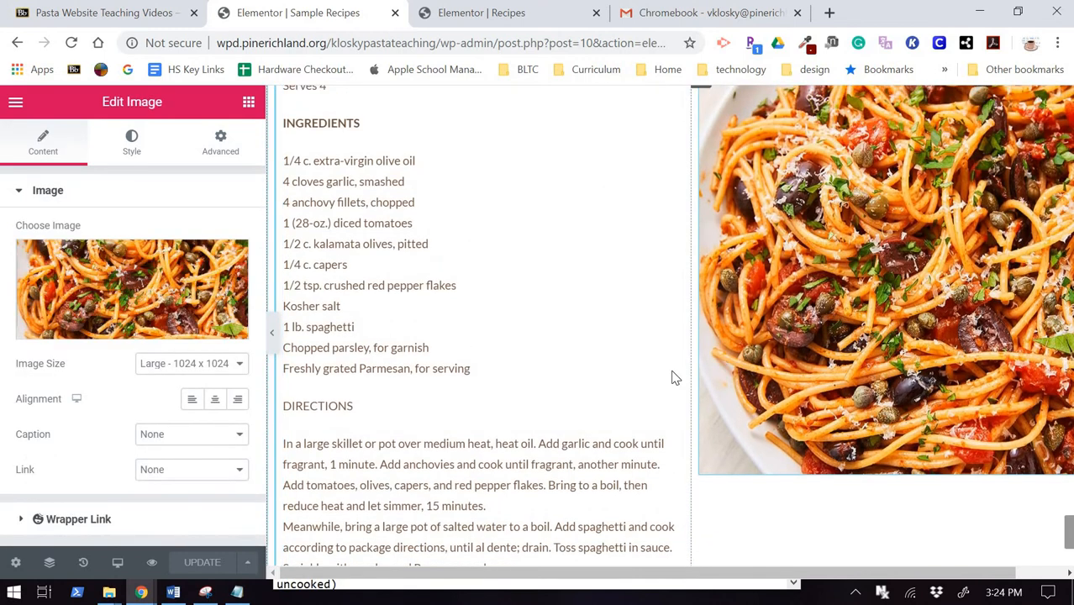
{"action": "left_click", "coordinate": [144, 288]}
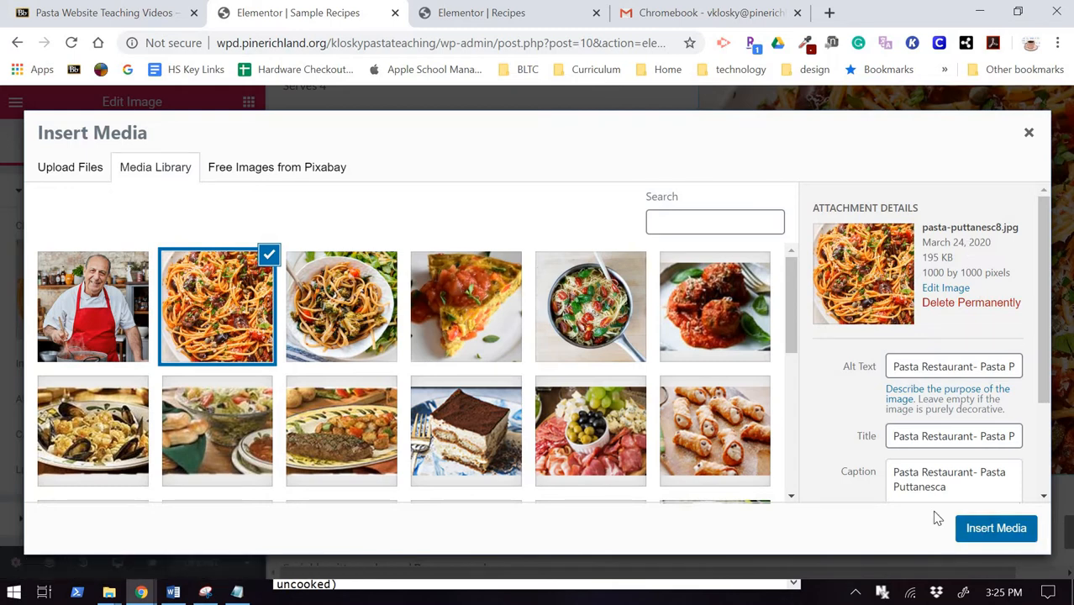
{"action": "left_click", "coordinate": [996, 528]}
Replace the Pasta with Red Peppers and Broccoli section's image with PastaBroccoliNew.jpg from the media library
{"action": "scroll", "coordinate": [757, 349], "scroll_direction": "down", "scroll_amount": 6}
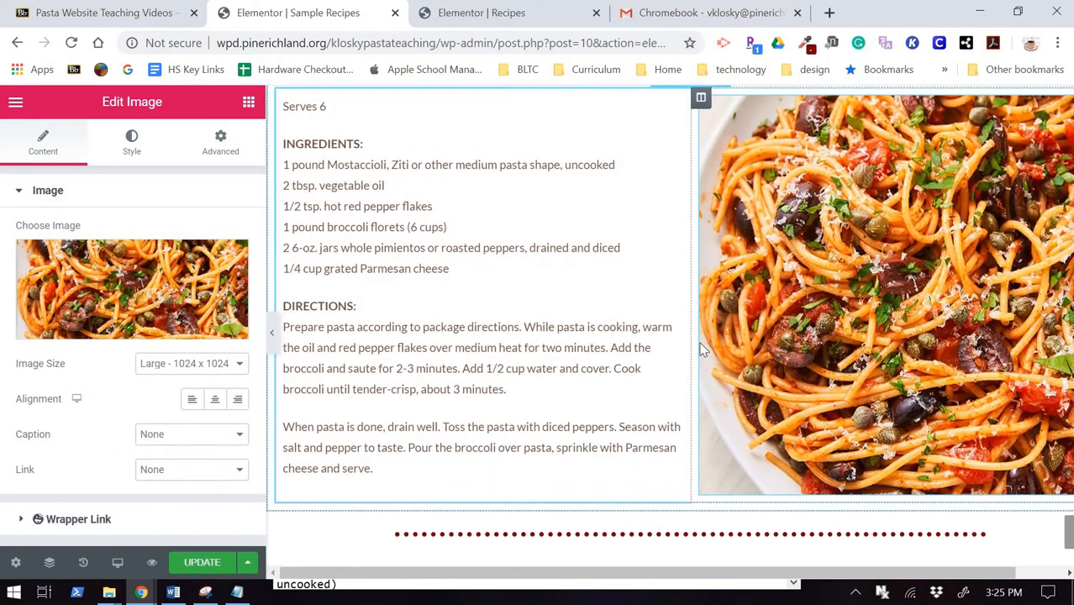
{"action": "left_click", "coordinate": [122, 299]}
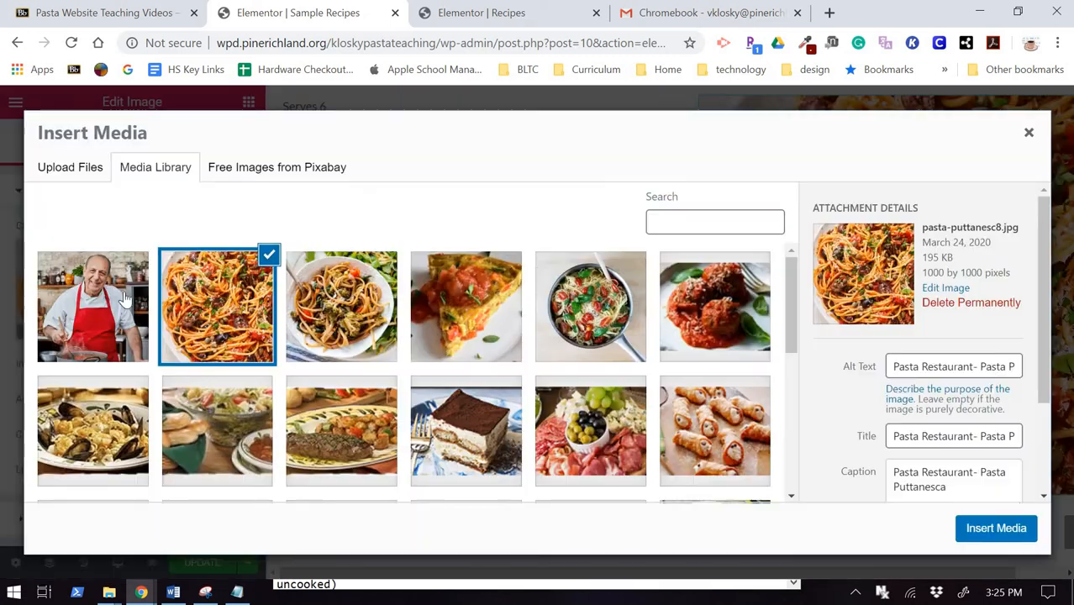
{"action": "left_click", "coordinate": [354, 321]}
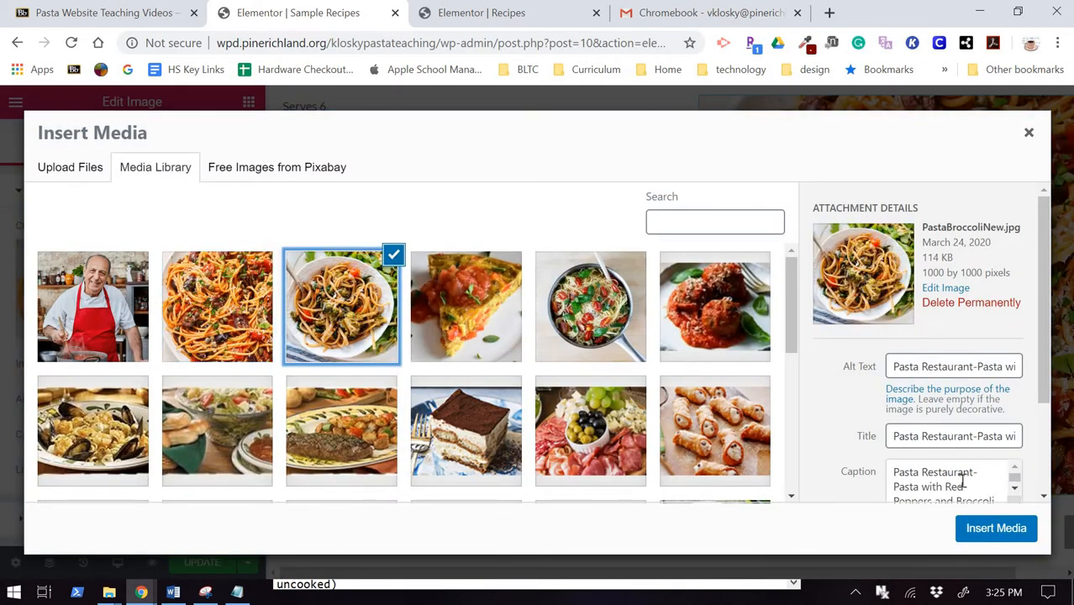
{"action": "left_click", "coordinate": [995, 529]}
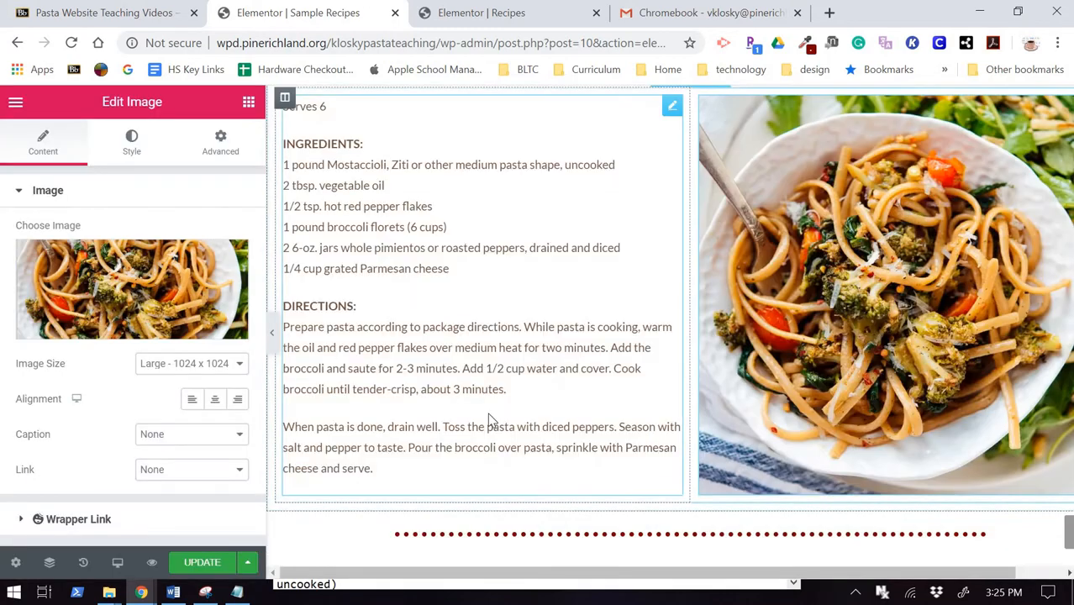
Review both recipe sections and duplicate the whole Pasta with Red Peppers and Broccoli section
{"action": "scroll", "coordinate": [514, 435], "scroll_direction": "up", "scroll_amount": 15}
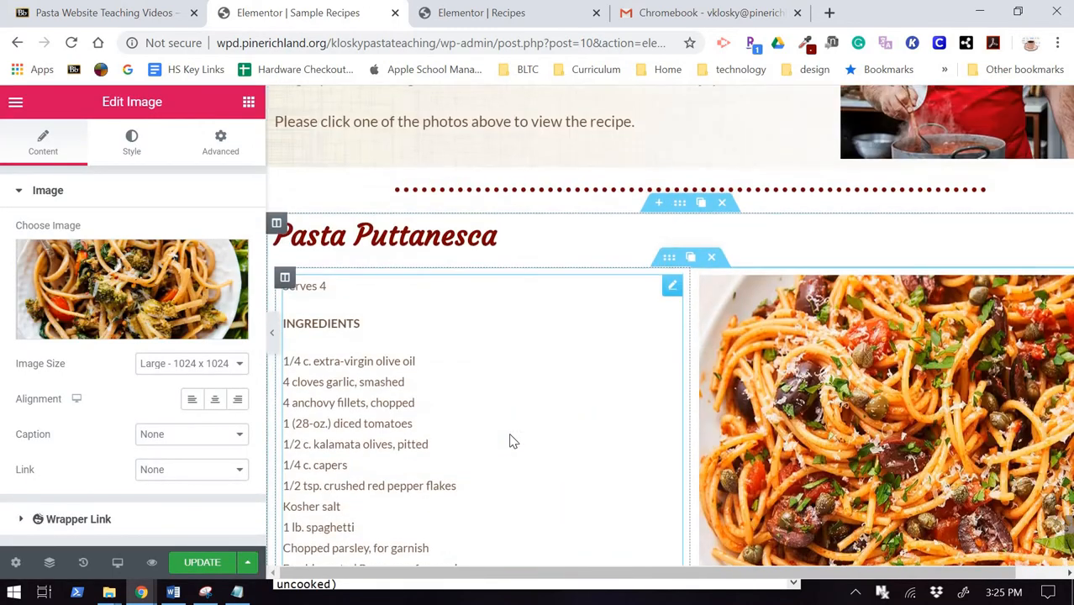
{"action": "scroll", "coordinate": [514, 441], "scroll_direction": "down", "scroll_amount": 12}
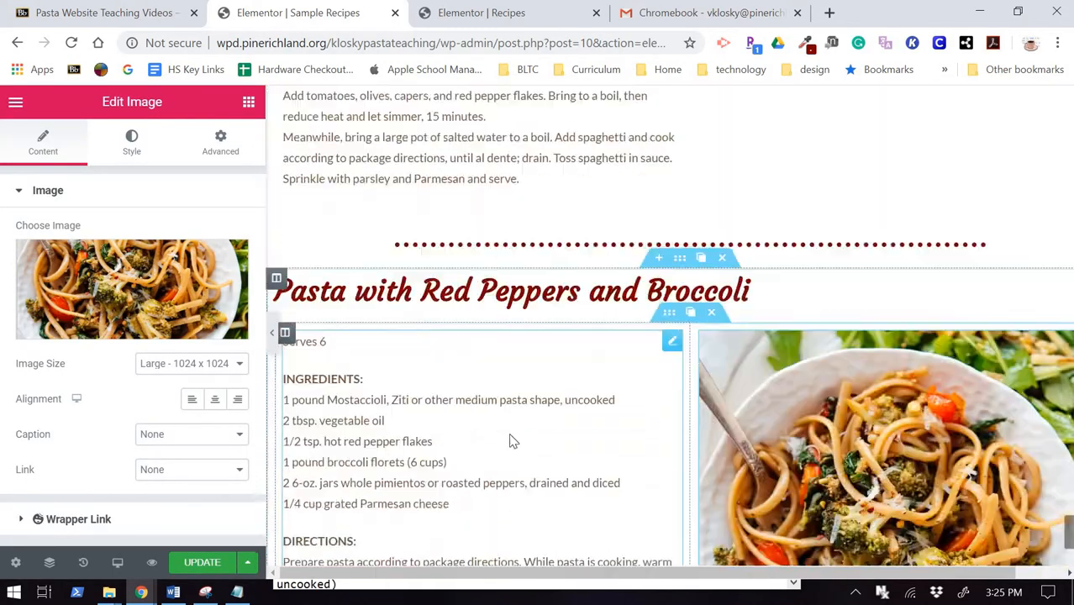
{"action": "scroll", "coordinate": [515, 439], "scroll_direction": "down", "scroll_amount": 4}
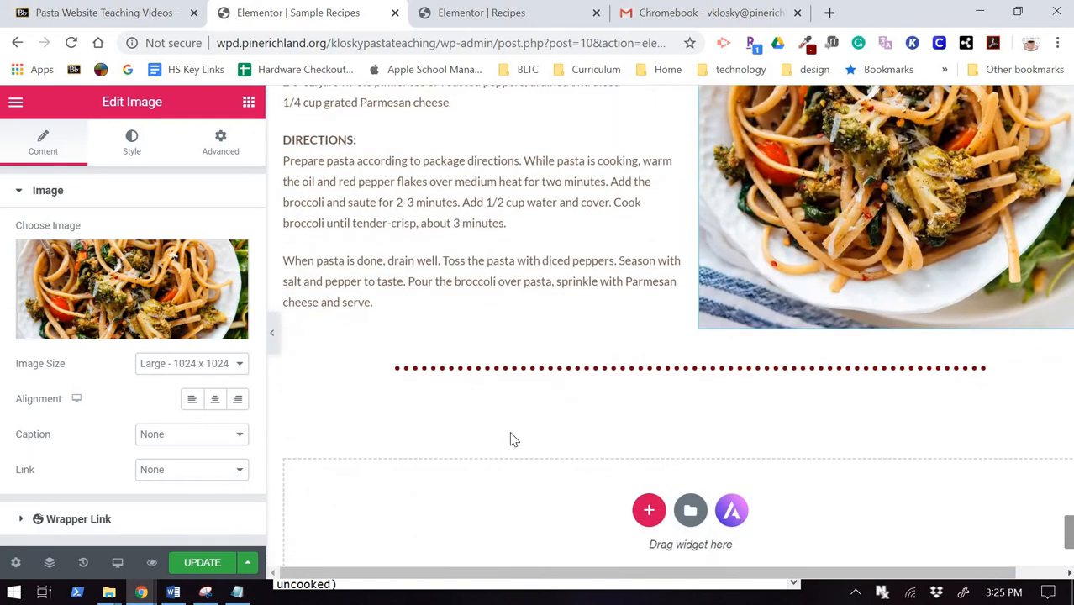
{"action": "scroll", "coordinate": [515, 439], "scroll_direction": "up", "scroll_amount": 3}
{"action": "scroll", "coordinate": [515, 439], "scroll_direction": "up", "scroll_amount": 3}
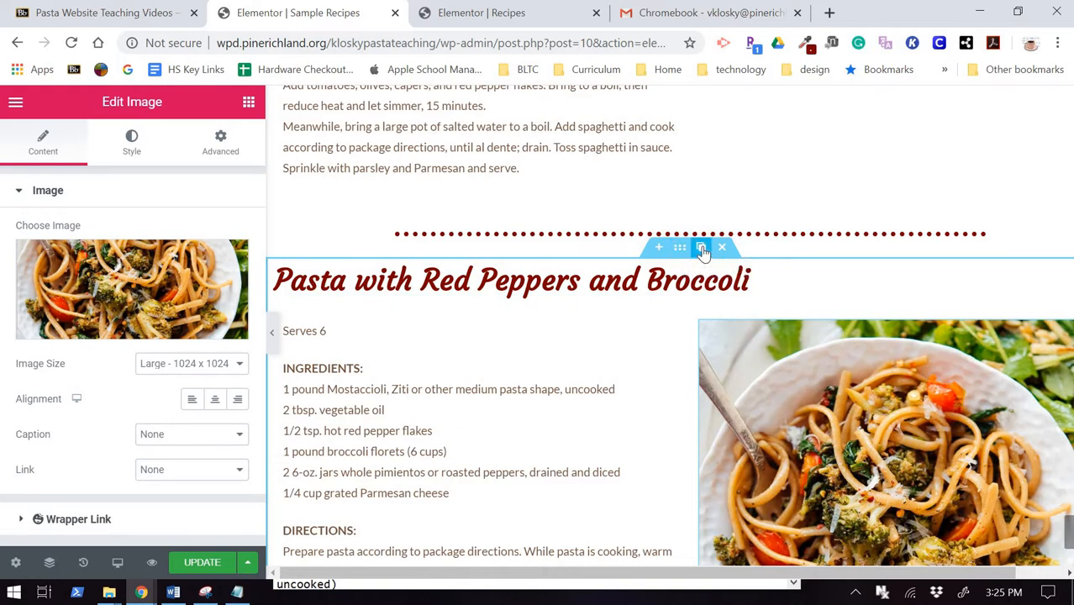
{"action": "left_click", "coordinate": [703, 251]}
Move the dotted divider from the page's end to between the two Red Peppers and Broccoli sections, and update the page
{"action": "scroll", "coordinate": [690, 277], "scroll_direction": "down", "scroll_amount": 10}
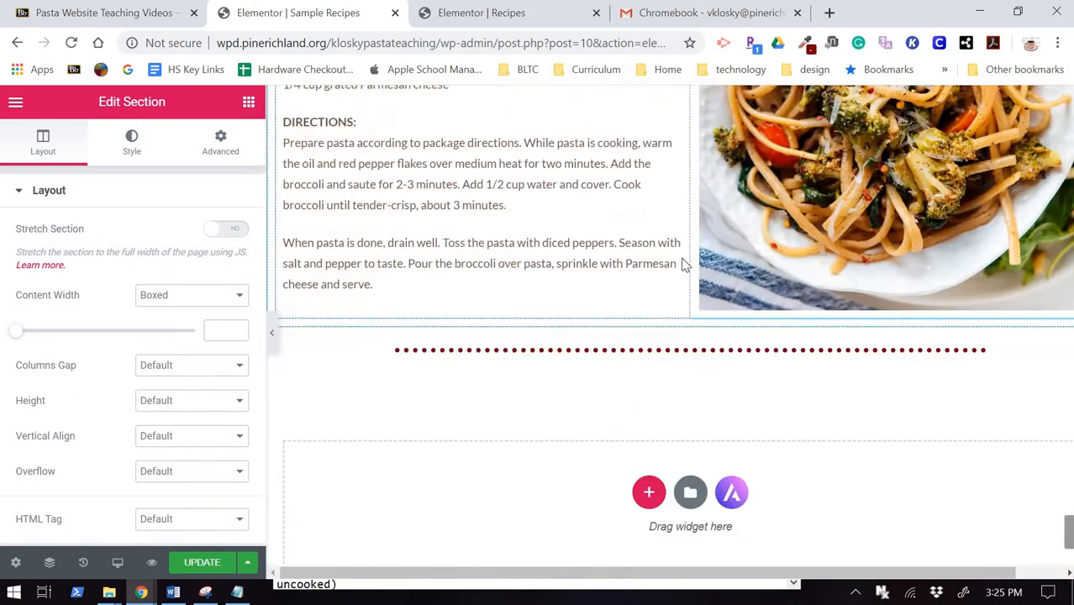
{"action": "scroll", "coordinate": [685, 265], "scroll_direction": "down", "scroll_amount": 1}
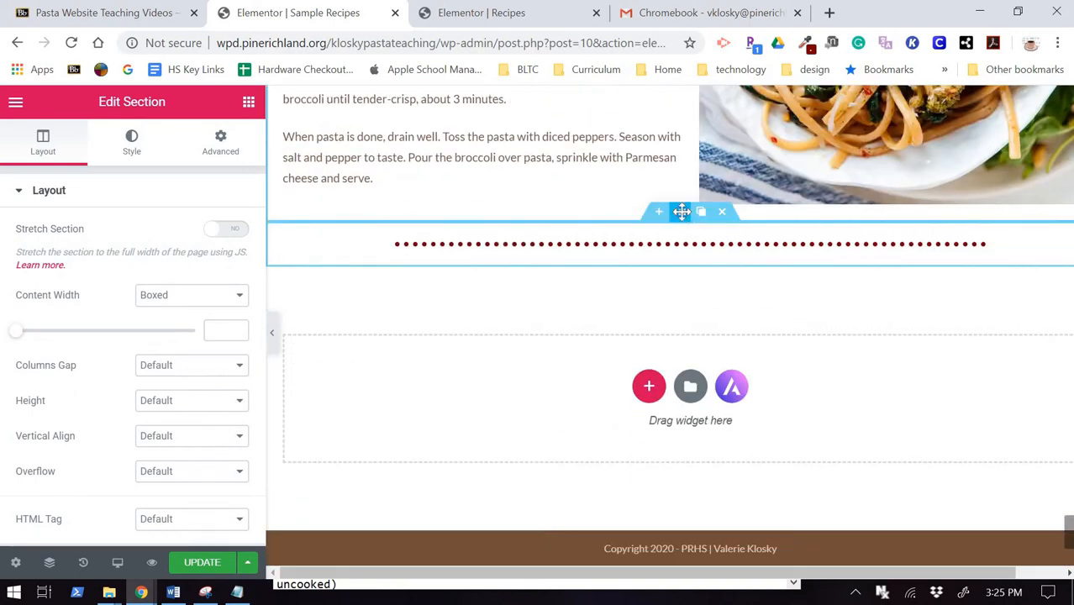
{"action": "left_click_drag", "start_coordinate": [682, 211], "coordinate": [664, 118]}
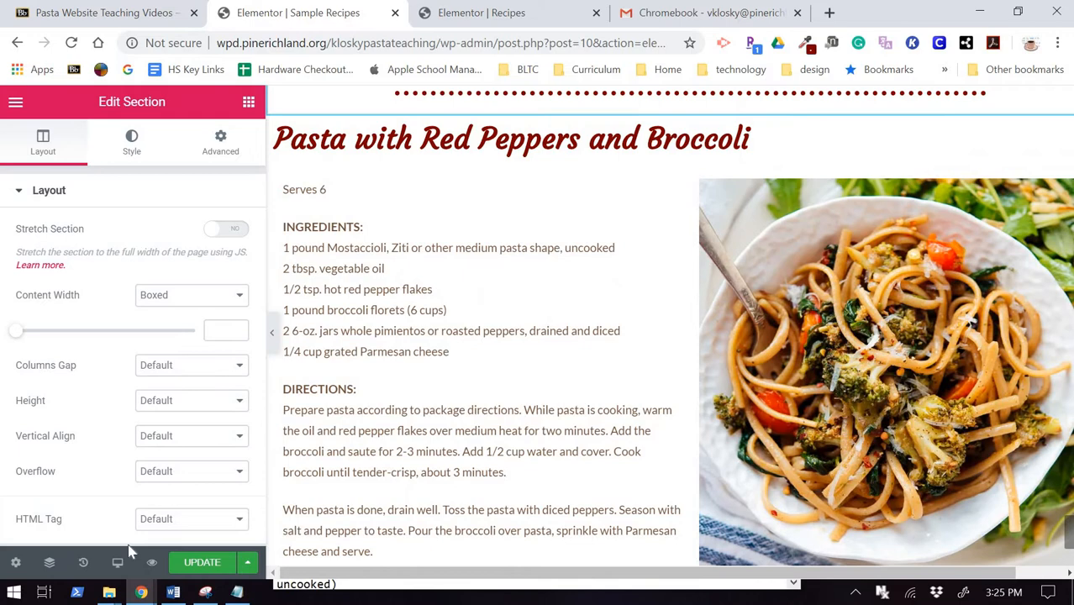
{"action": "left_click", "coordinate": [205, 565]}
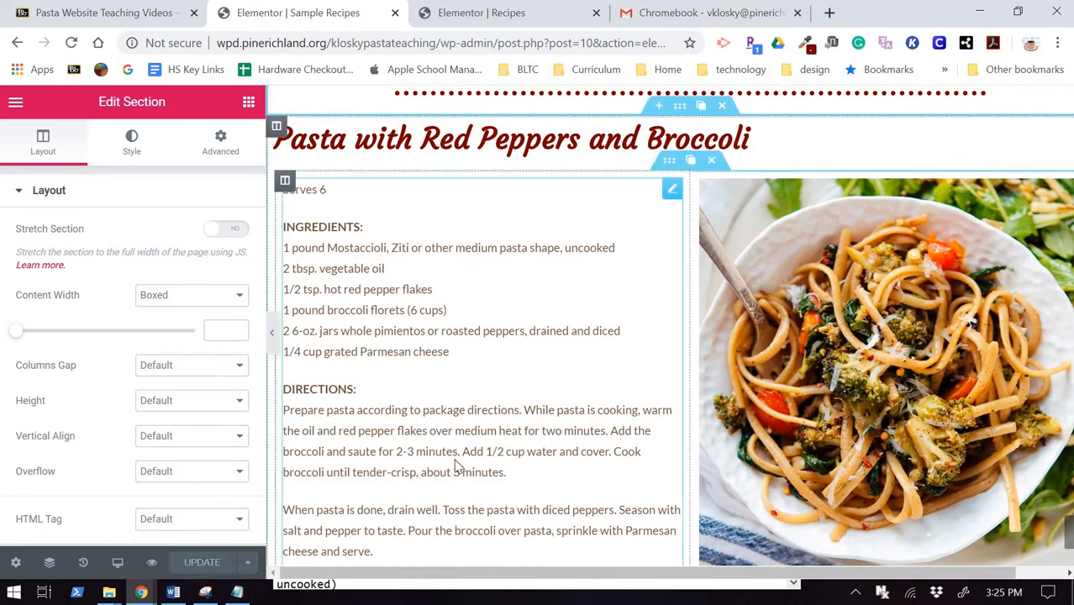
Review the two Pasta with Red Peppers and Broccoli sections, checking their headings, recipe text, image and the divider between them
{"action": "scroll", "coordinate": [458, 467], "scroll_direction": "down", "scroll_amount": 2}
{"action": "scroll", "coordinate": [455, 463], "scroll_direction": "down", "scroll_amount": 2}
{"action": "scroll", "coordinate": [455, 378], "scroll_direction": "up", "scroll_amount": 3}
{"action": "scroll", "coordinate": [454, 253], "scroll_direction": "down", "scroll_amount": 1}
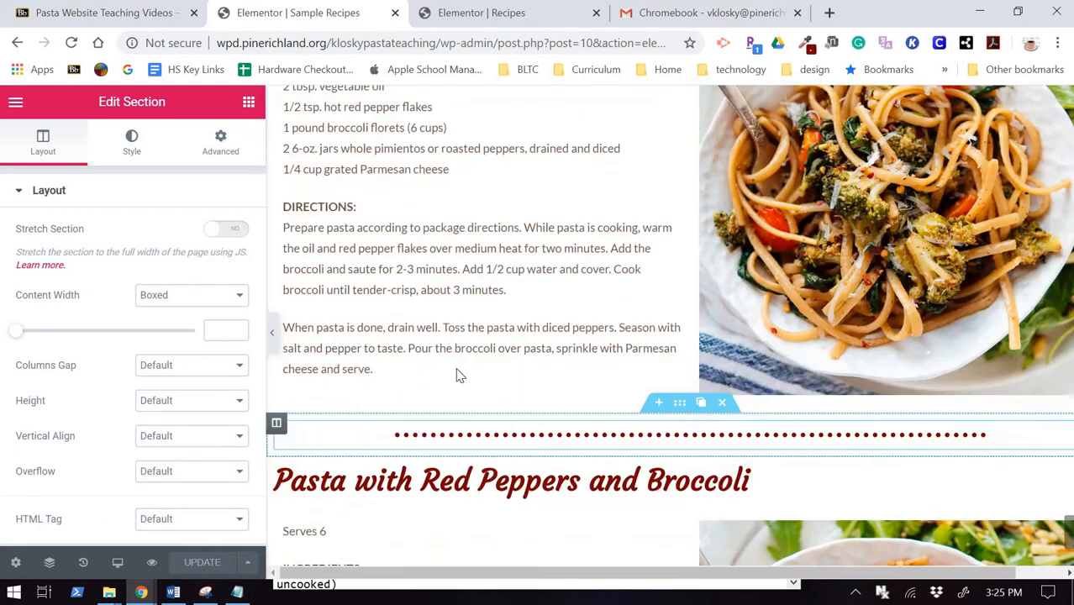
{"action": "scroll", "coordinate": [452, 147], "scroll_direction": "up", "scroll_amount": 3}
{"action": "left_click", "coordinate": [452, 148]}
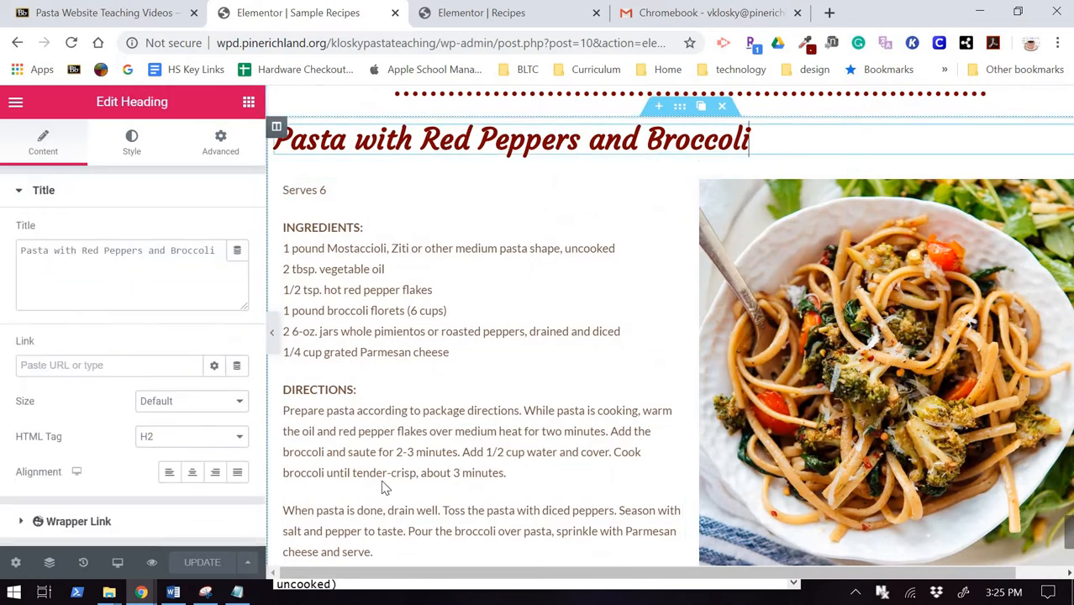
{"action": "scroll", "coordinate": [443, 473], "scroll_direction": "up", "scroll_amount": 8}
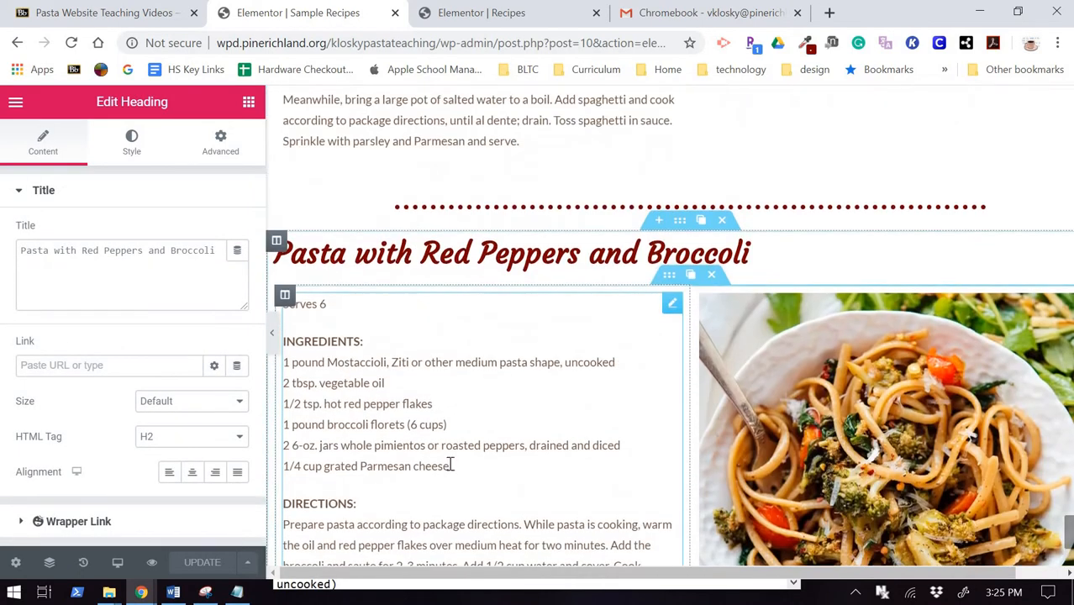
{"action": "scroll", "coordinate": [449, 464], "scroll_direction": "down", "scroll_amount": 8}
{"action": "scroll", "coordinate": [848, 418], "scroll_direction": "down", "scroll_amount": 1}
{"action": "left_click", "coordinate": [848, 418]}
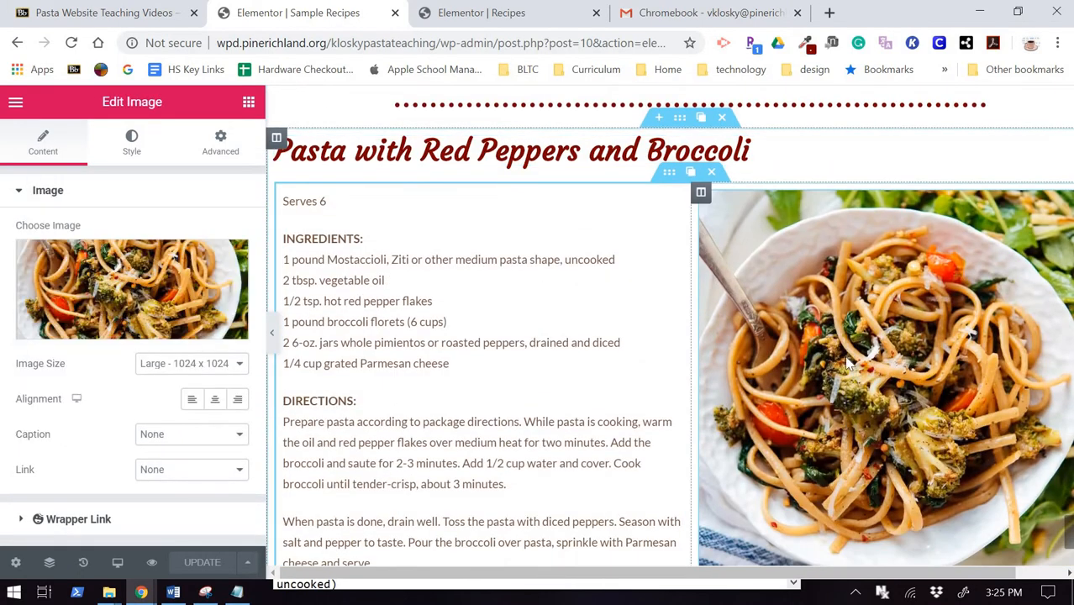
Retitle the image accordion's Mexican Fritatta item as Fritatta Italiano and update the page
{"action": "scroll", "coordinate": [532, 451], "scroll_direction": "up", "scroll_amount": 20}
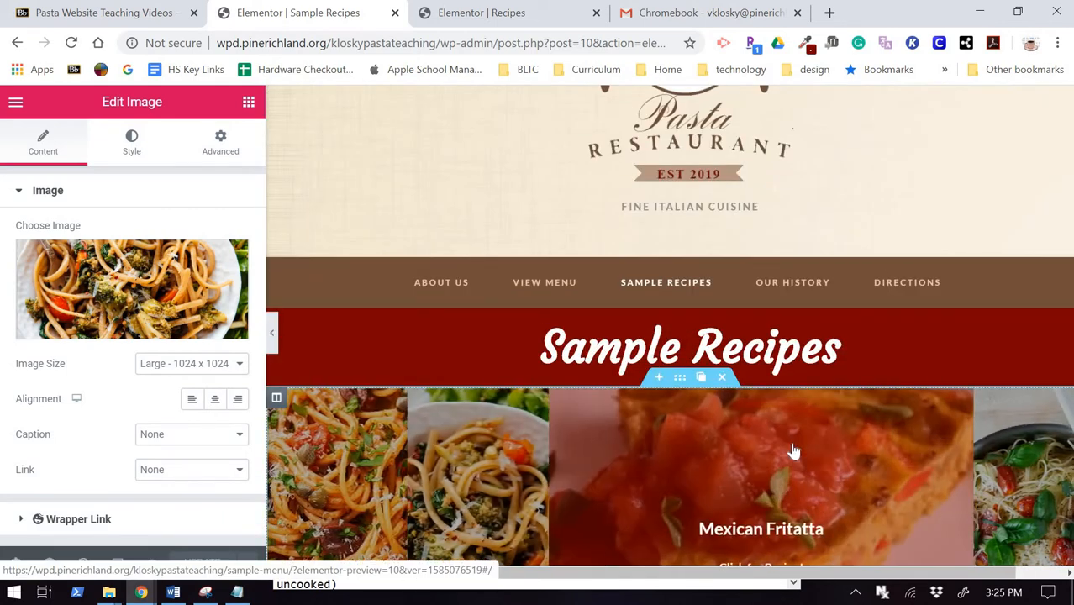
{"action": "left_click", "coordinate": [769, 546]}
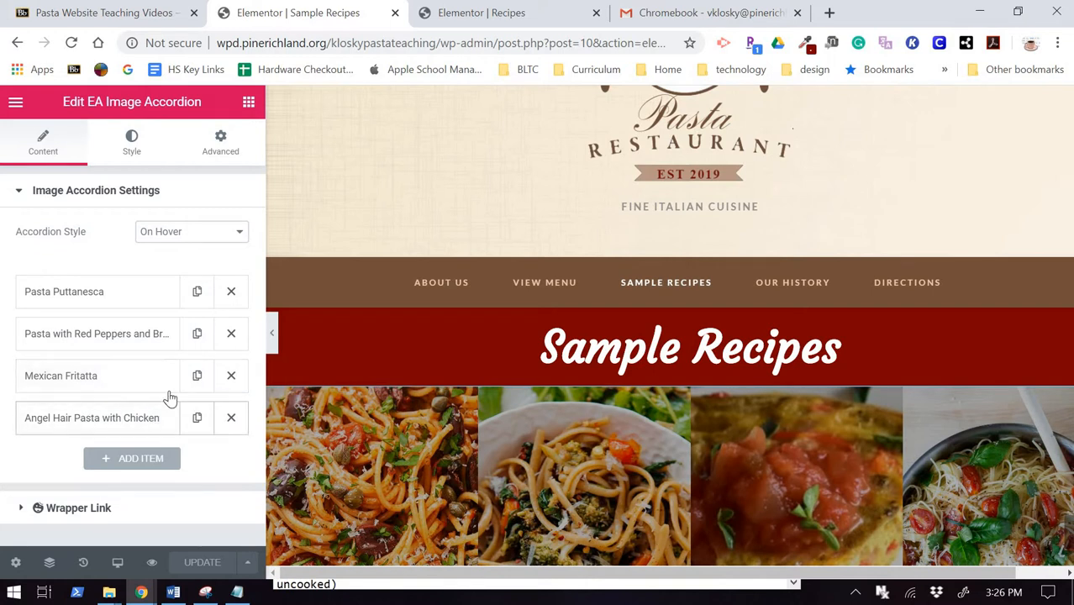
{"action": "left_click", "coordinate": [112, 382]}
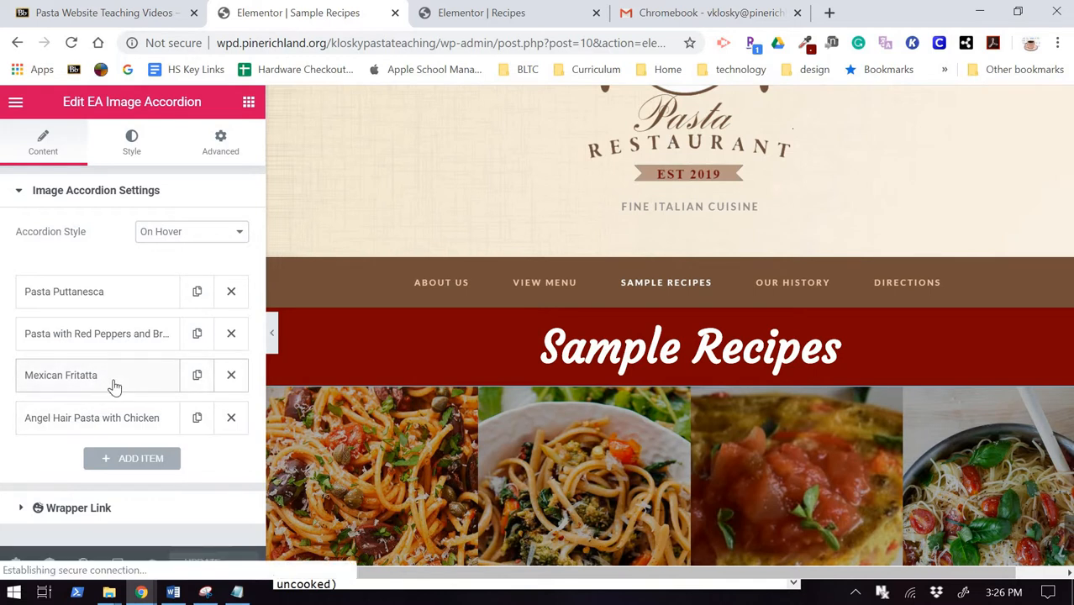
{"action": "scroll", "coordinate": [116, 380], "scroll_direction": "down", "scroll_amount": 3}
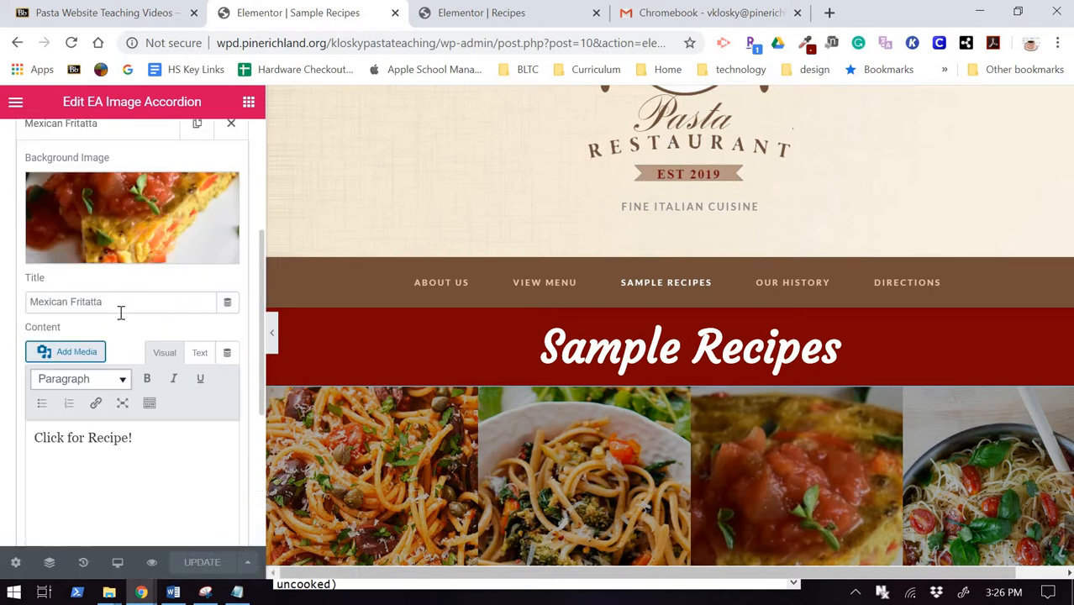
{"action": "double_click", "coordinate": [40, 303]}
{"action": "key", "text": "BackSpace"}
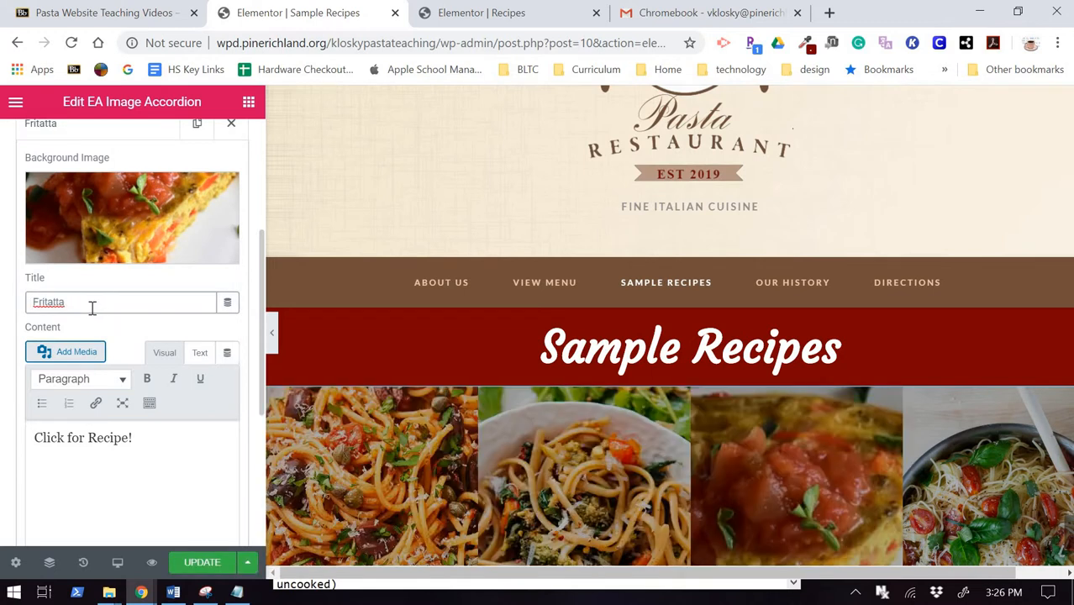
{"action": "type", "text": "Italiano"}
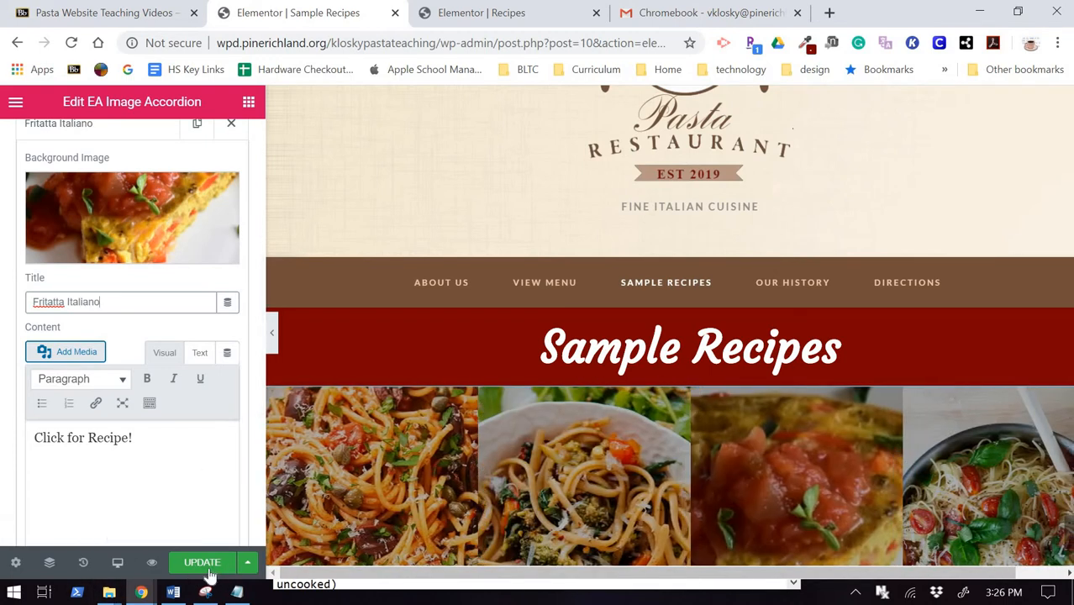
Change the heading of the last, duplicated Pasta with Red Peppers and Broccoli section to Frittata Italiano
{"action": "scroll", "coordinate": [540, 305], "scroll_direction": "down", "scroll_amount": 6}
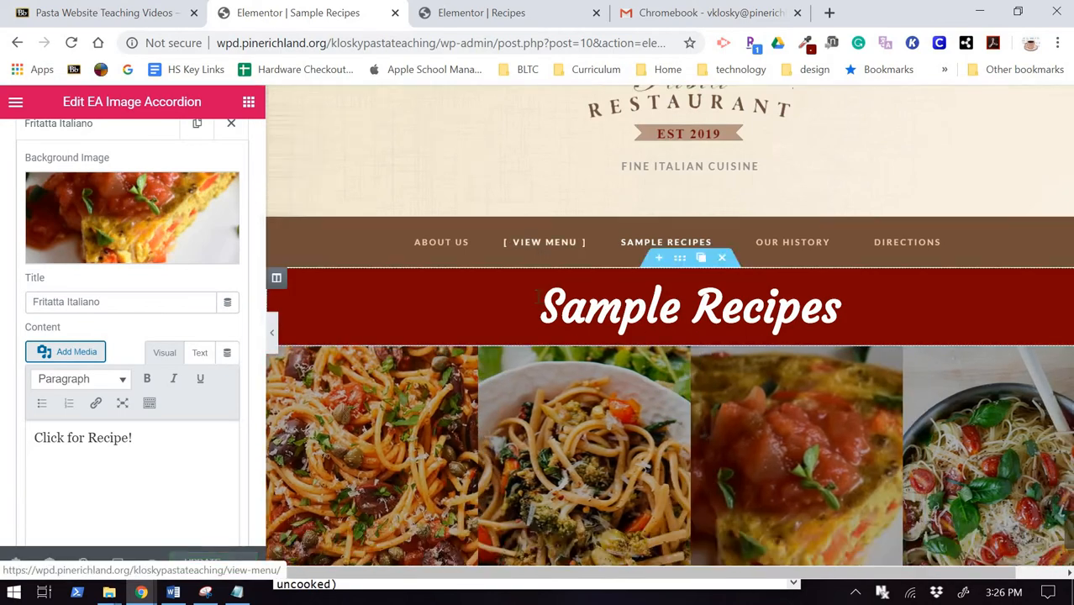
{"action": "scroll", "coordinate": [537, 295], "scroll_direction": "down", "scroll_amount": 15}
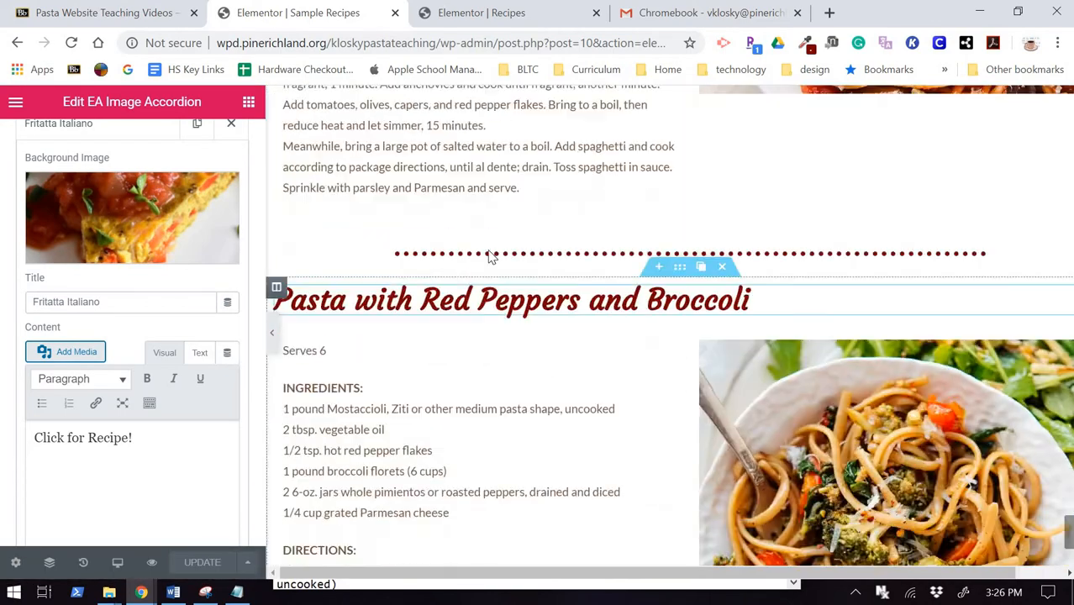
{"action": "scroll", "coordinate": [522, 315], "scroll_direction": "up", "scroll_amount": 2}
{"action": "scroll", "coordinate": [518, 285], "scroll_direction": "down", "scroll_amount": 3}
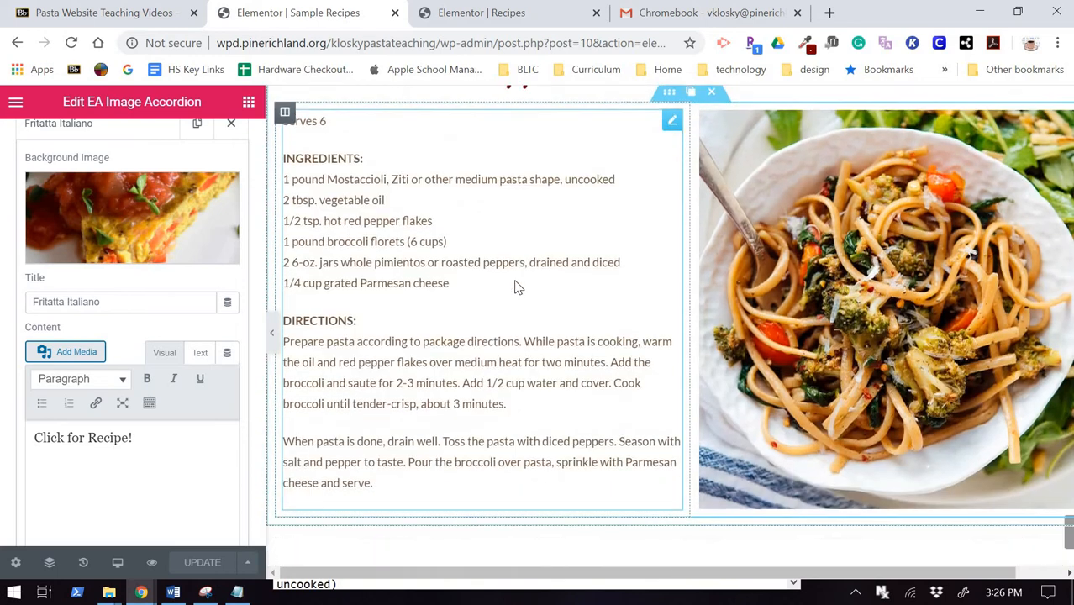
{"action": "scroll", "coordinate": [520, 271], "scroll_direction": "up", "scroll_amount": 3}
{"action": "left_click", "coordinate": [404, 304]}
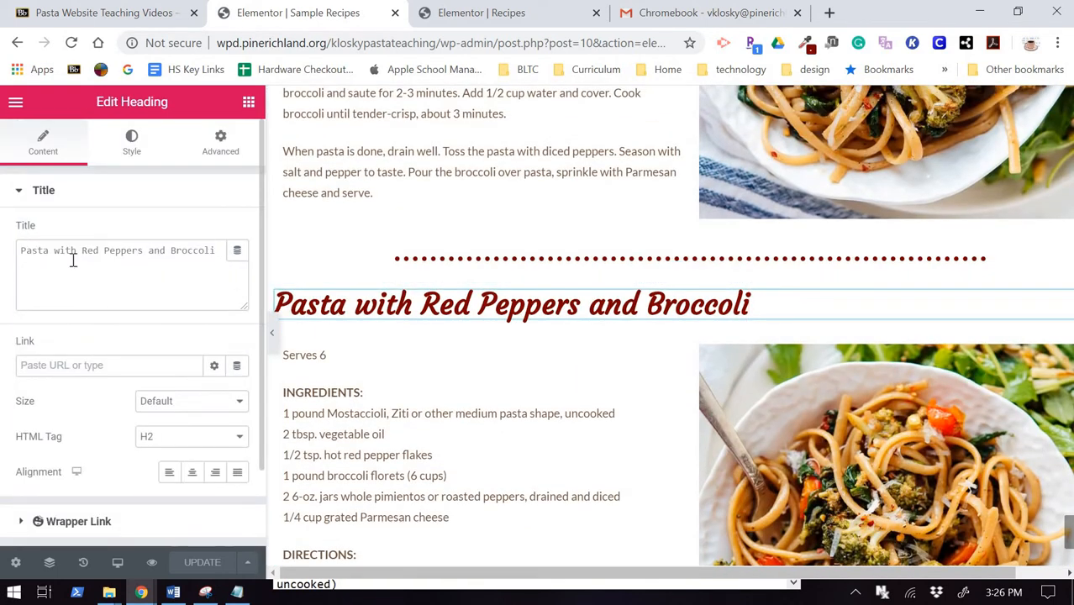
{"action": "left_click_drag", "start_coordinate": [217, 251], "coordinate": [20, 250]}
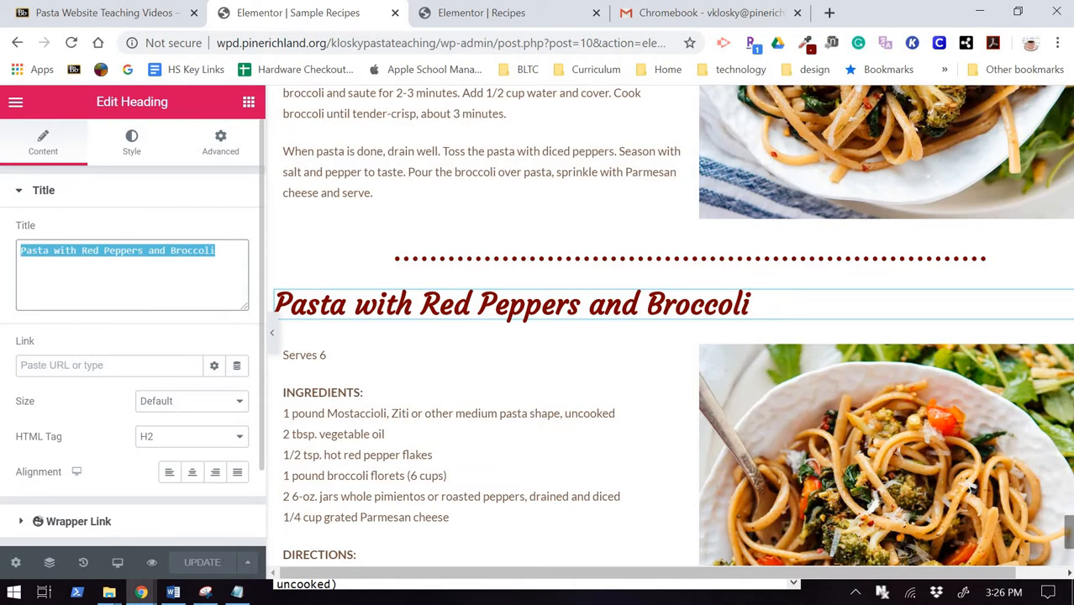
{"action": "type", "text": "Frittat"}
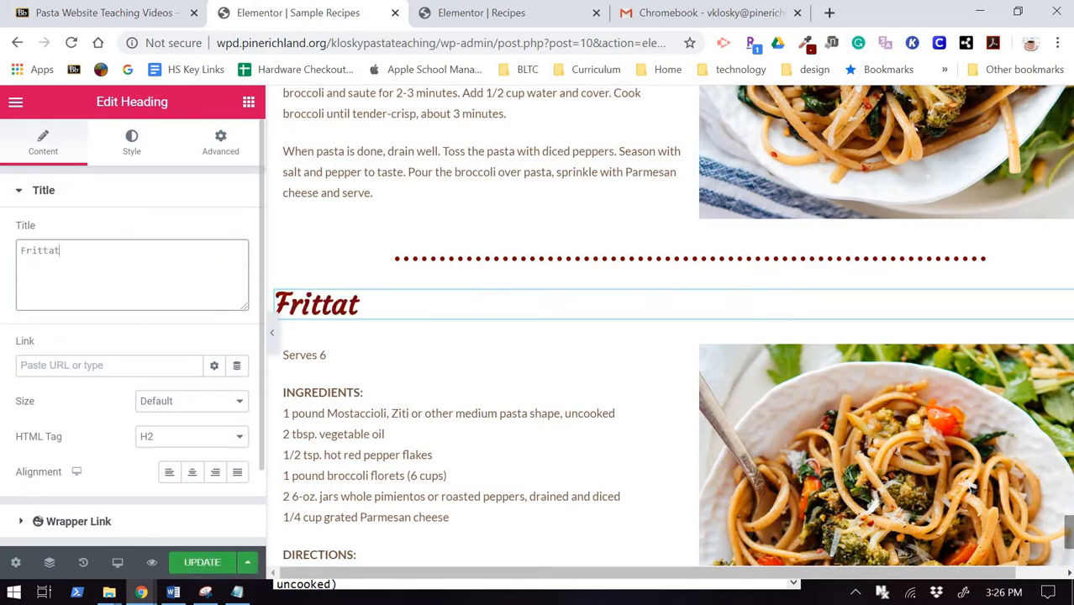
{"action": "type", "text": "a Italiano"}
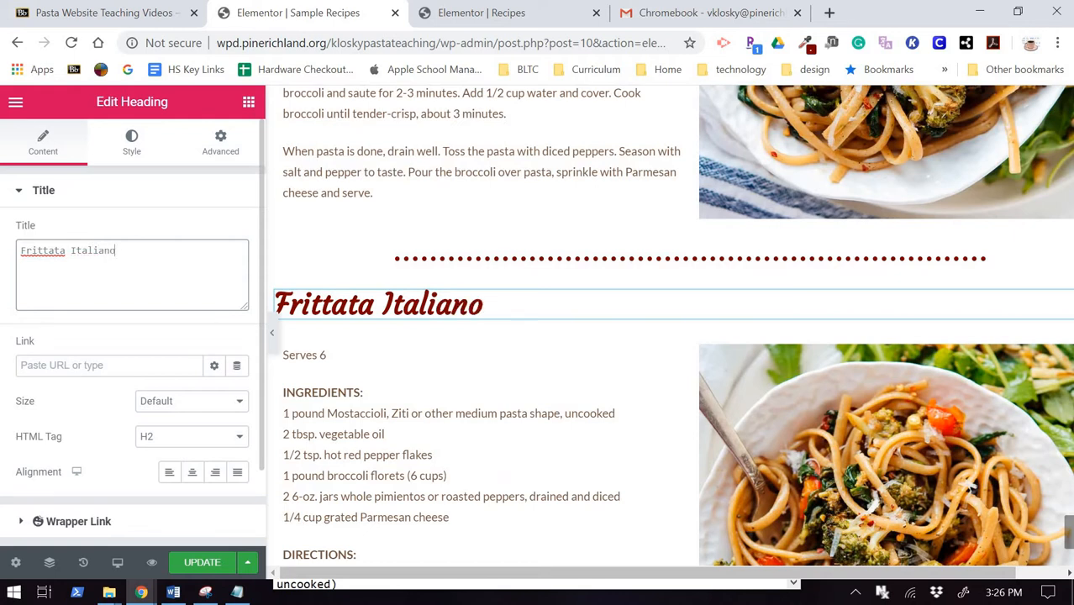
Replace the Frittata Italiano section's pasta image with the frittata slice photo from the media library
{"action": "left_click", "coordinate": [545, 452]}
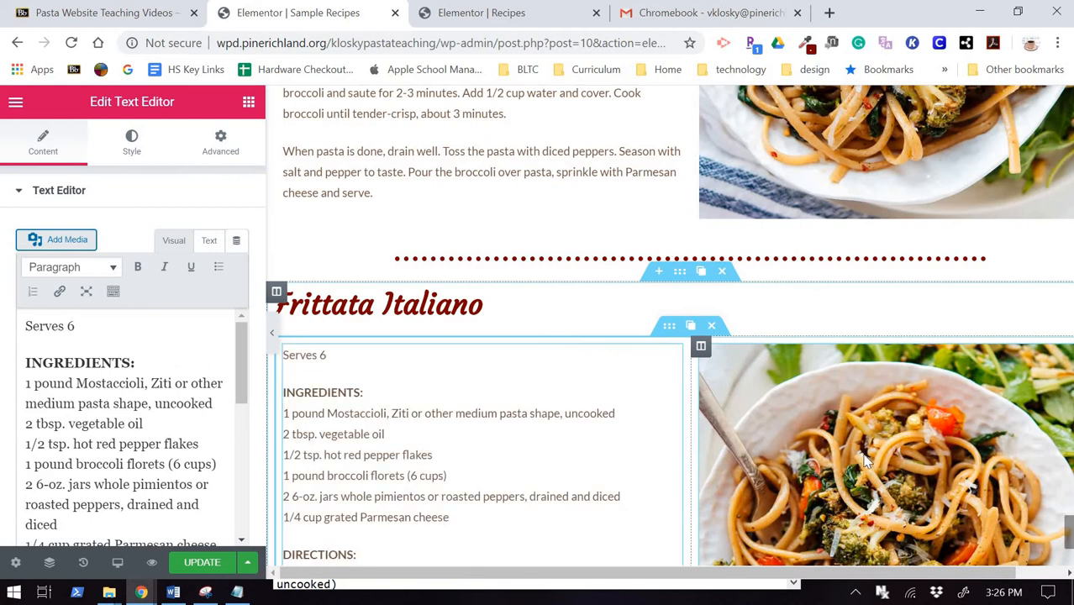
{"action": "left_click", "coordinate": [864, 453]}
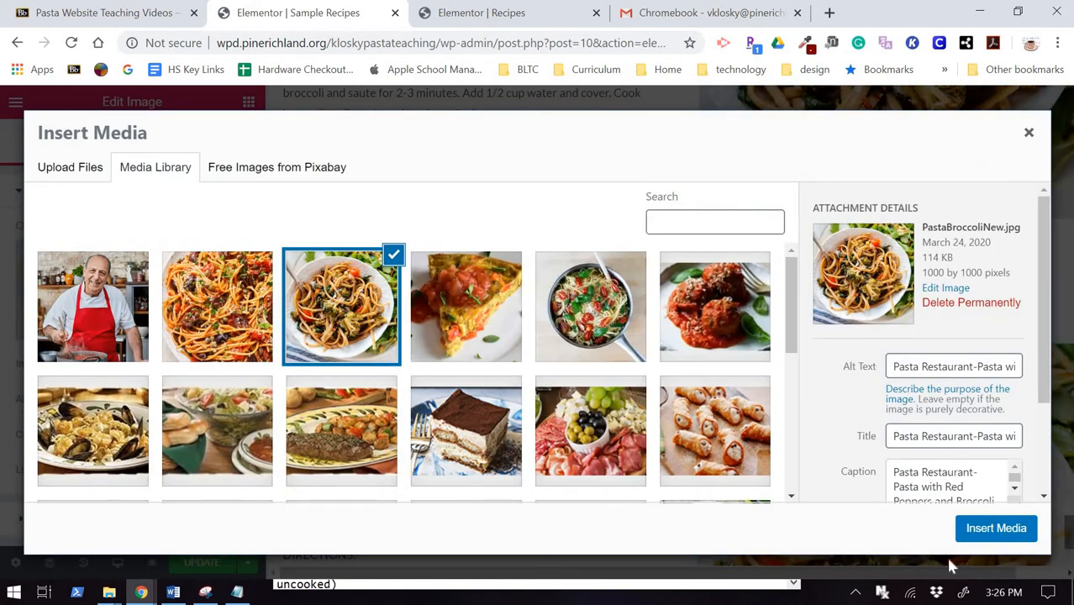
{"action": "left_click", "coordinate": [963, 528]}
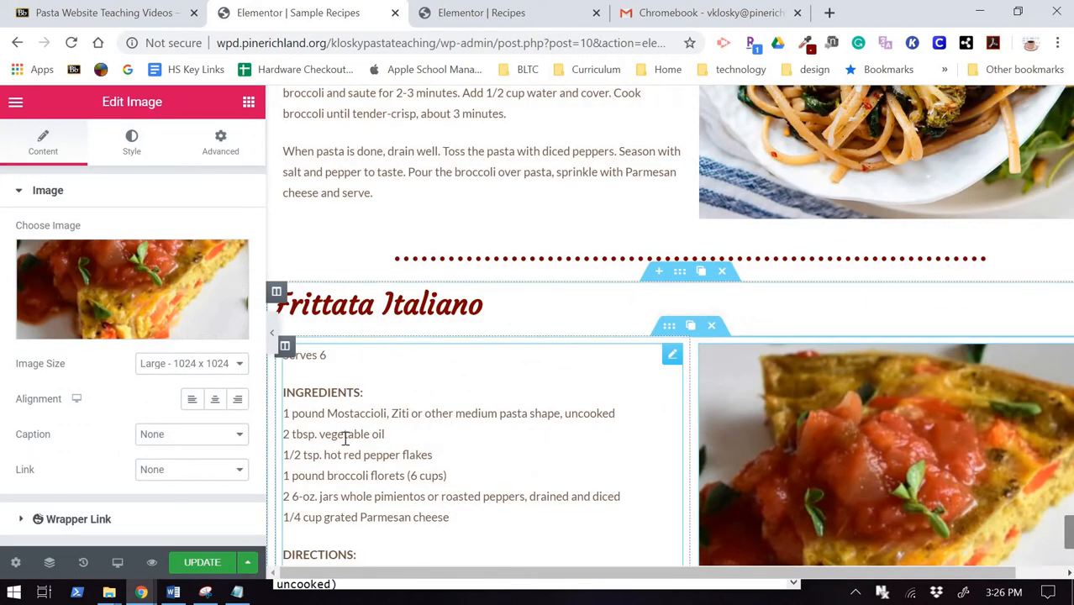
Replace the Frittata Italiano section's text with its recipe copied from recipes.txt in Notepad, from Serves 4 through the end of the directions
{"action": "left_click", "coordinate": [366, 439]}
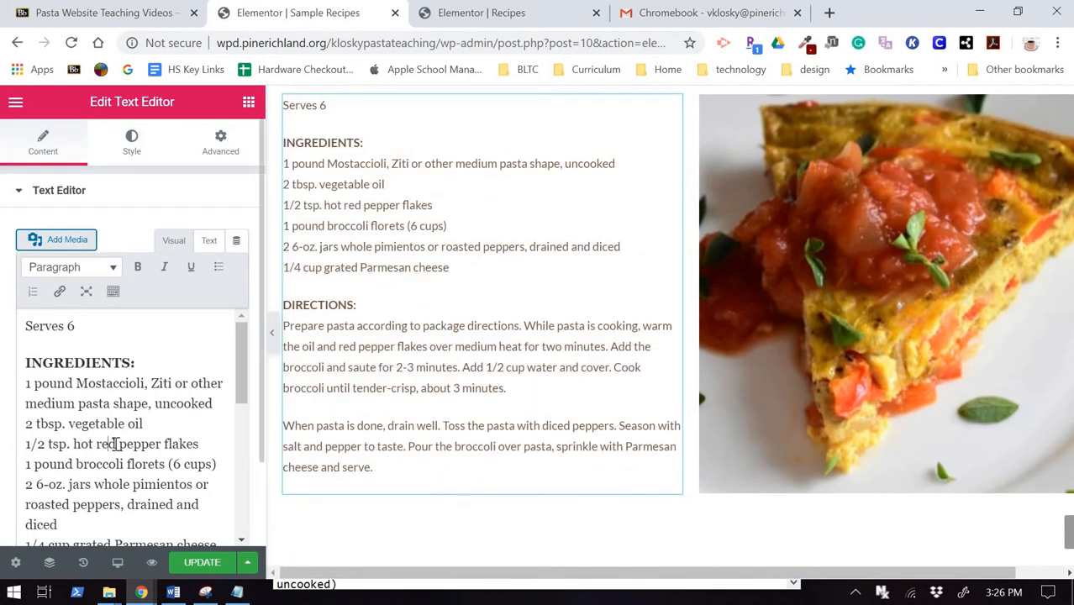
{"action": "key", "text": "ctrl+a"}
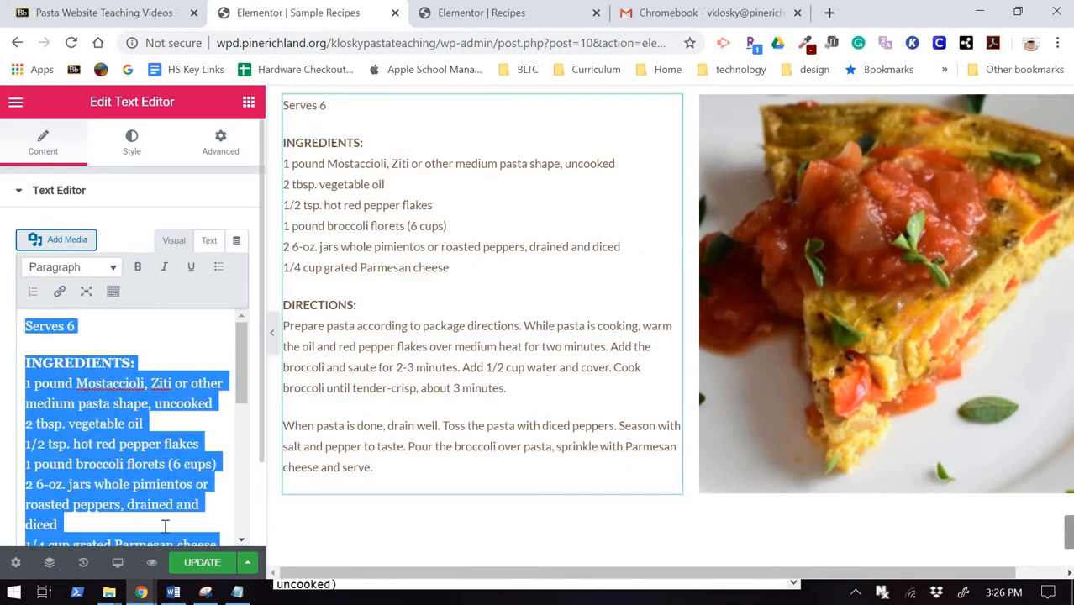
{"action": "key", "text": "ctrl+x"}
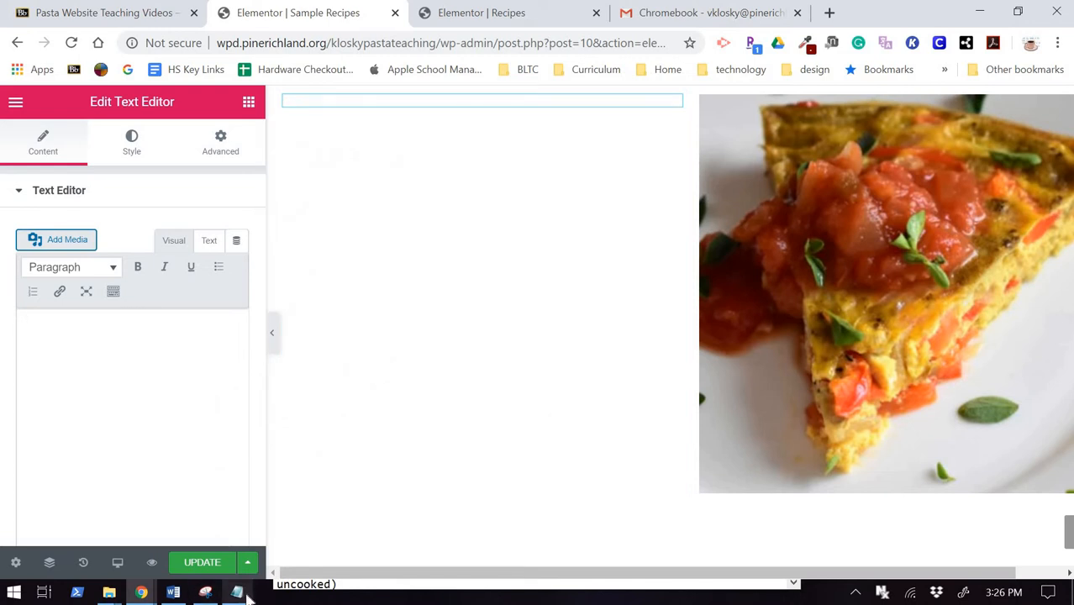
{"action": "left_click", "coordinate": [242, 594]}
{"action": "scroll", "coordinate": [509, 403], "scroll_direction": "down", "scroll_amount": 4}
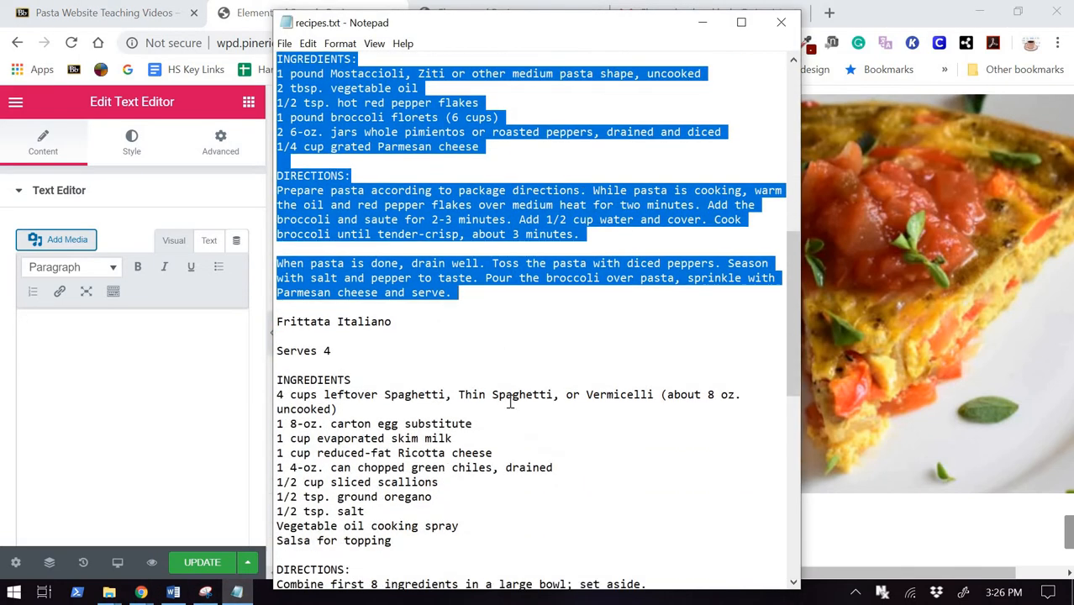
{"action": "scroll", "coordinate": [336, 354], "scroll_direction": "down", "scroll_amount": 2}
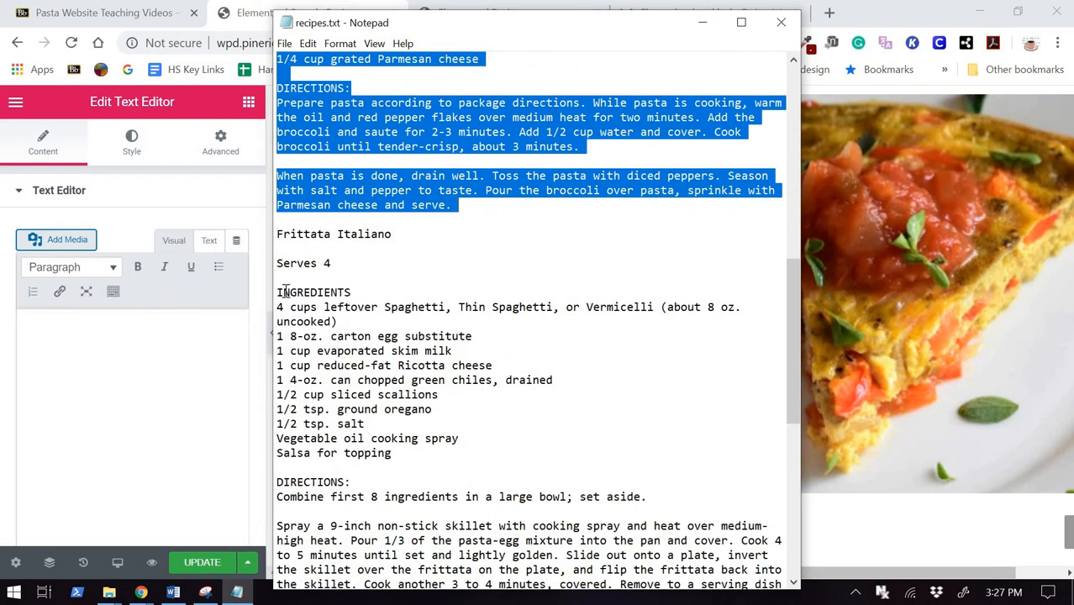
{"action": "left_click_drag", "start_coordinate": [278, 263], "coordinate": [551, 398]}
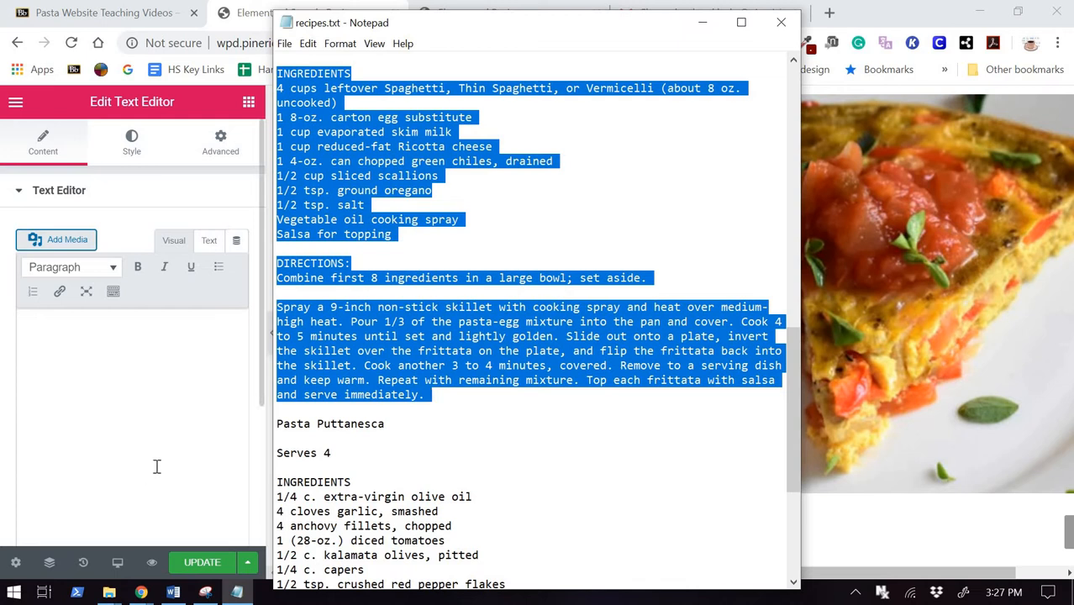
{"action": "left_click", "coordinate": [110, 362]}
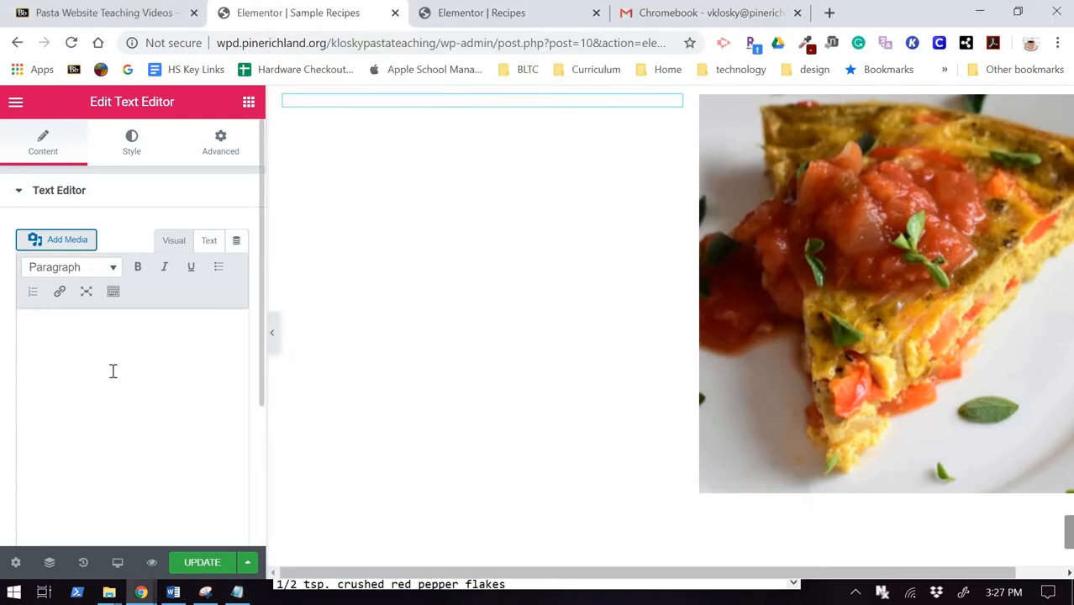
{"action": "key", "text": "ctrl+v"}
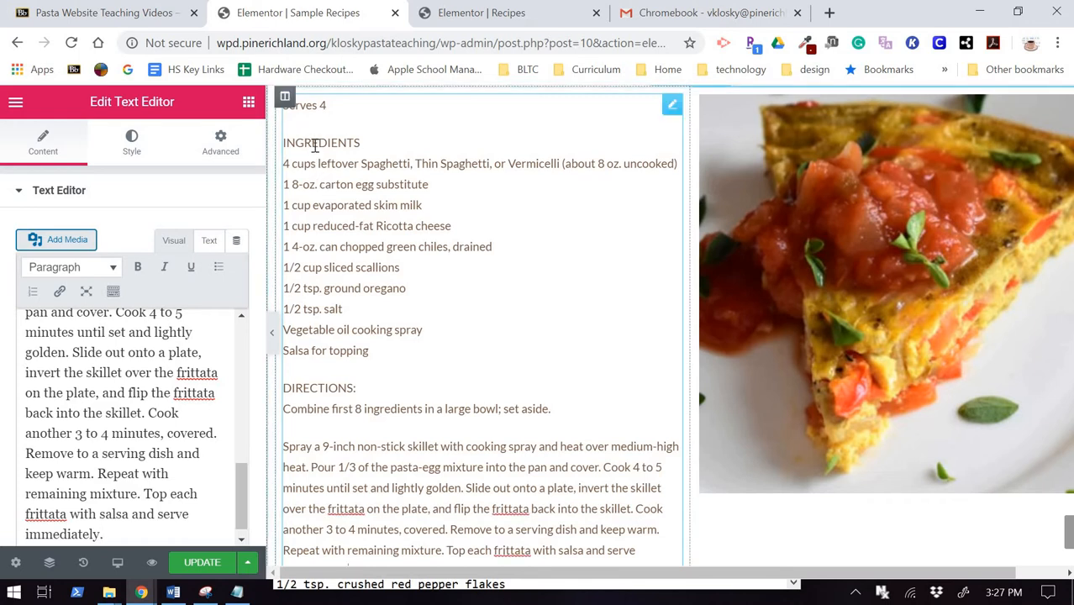
Bold the INGREDIENTS and DIRECTIONS labels in the Frittata Italiano recipe text and update the page
{"action": "double_click", "coordinate": [313, 148]}
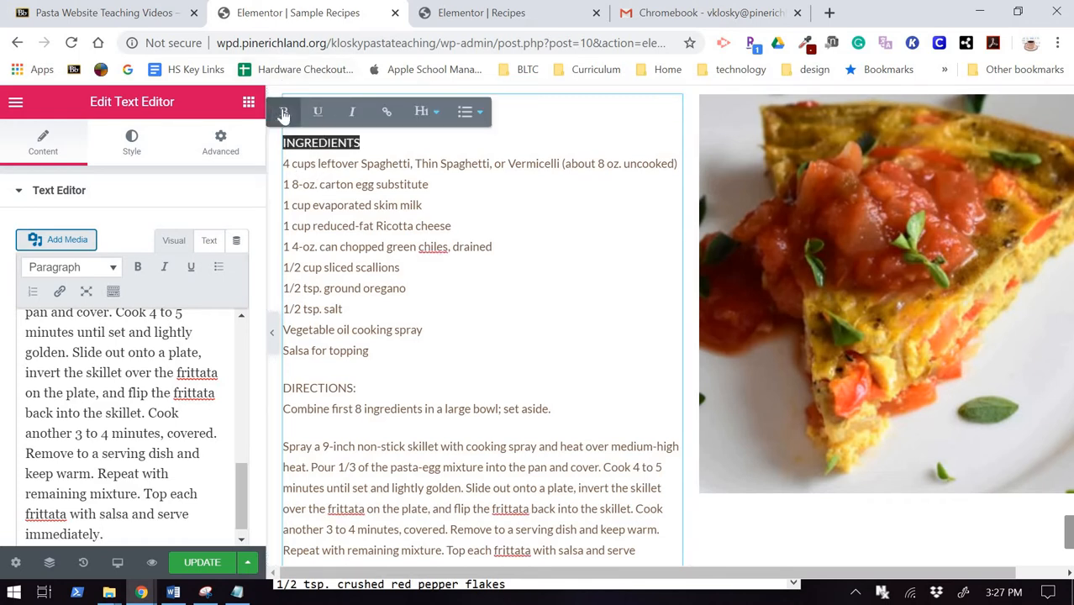
{"action": "double_click", "coordinate": [337, 387]}
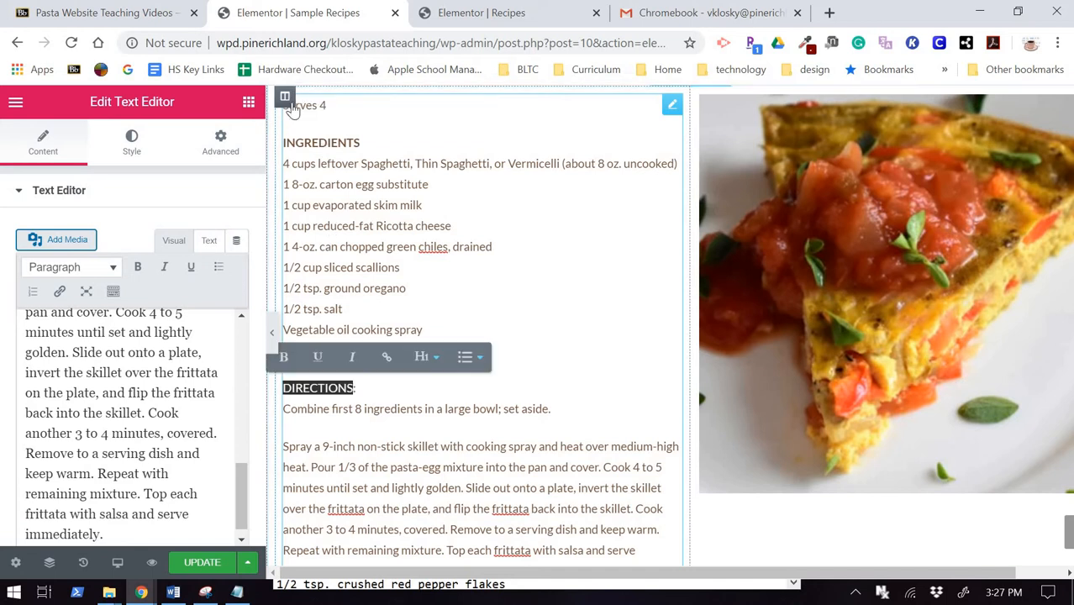
{"action": "mouse_move", "coordinate": [288, 99]}
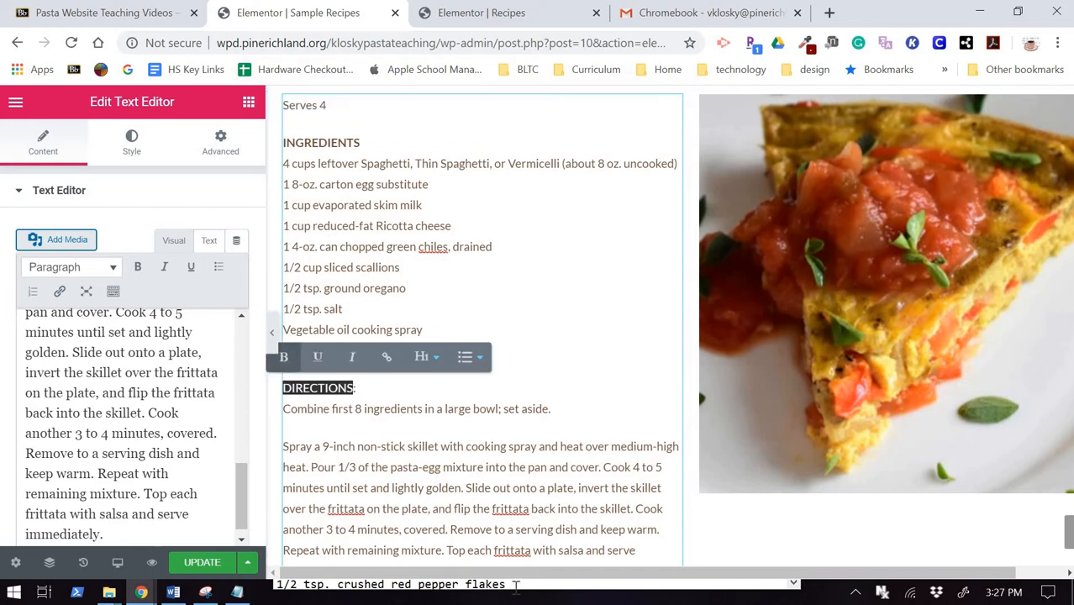
{"action": "left_click", "coordinate": [478, 501]}
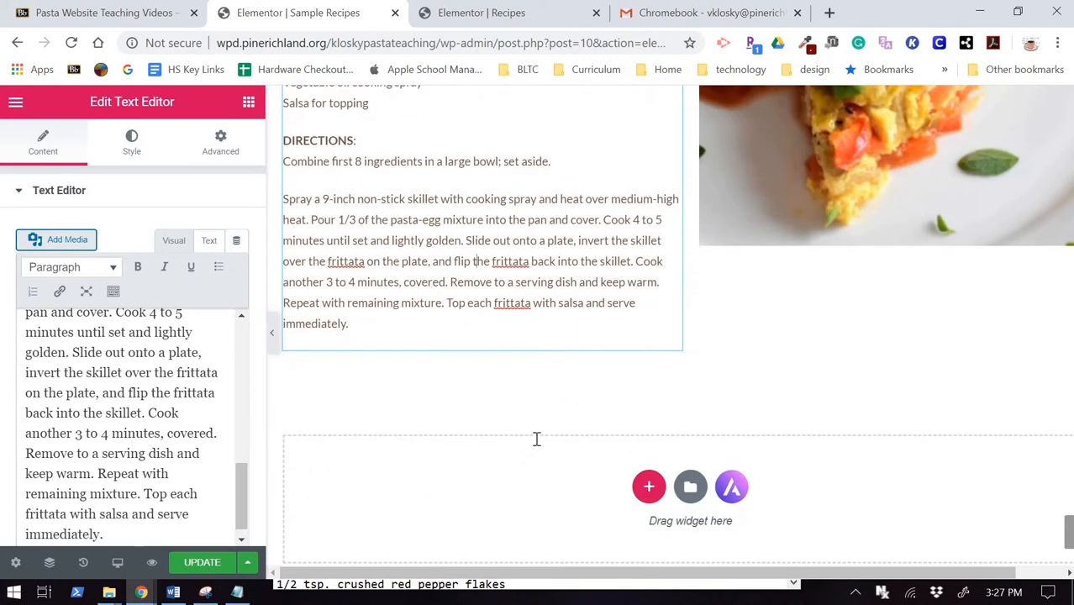
{"action": "scroll", "coordinate": [537, 437], "scroll_direction": "up", "scroll_amount": 5}
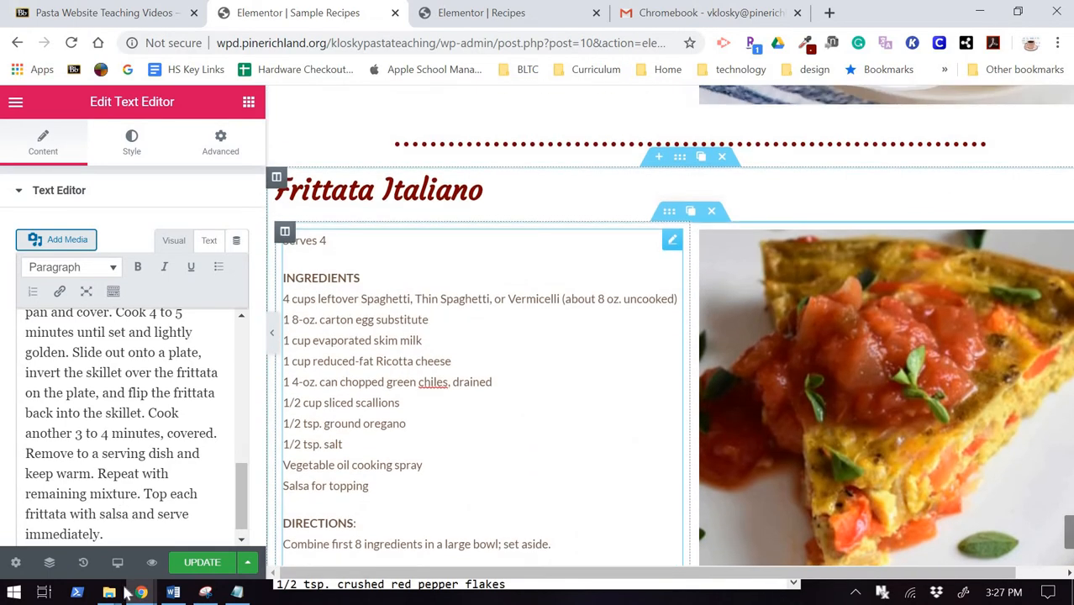
{"action": "left_click", "coordinate": [193, 563]}
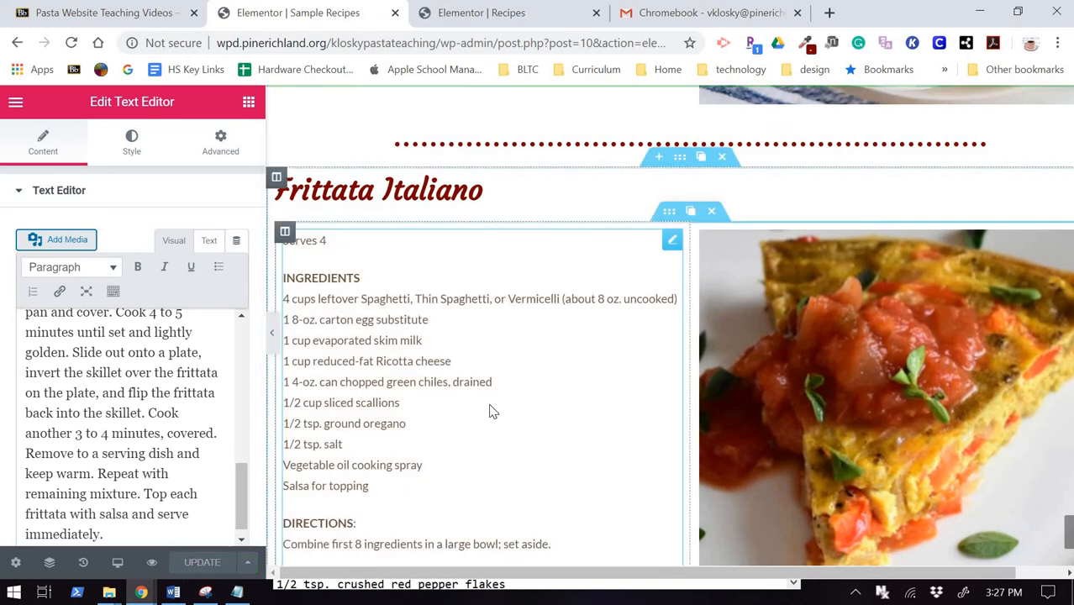
{"action": "scroll", "coordinate": [492, 417], "scroll_direction": "down", "scroll_amount": 6}
{"action": "scroll", "coordinate": [492, 417], "scroll_direction": "up", "scroll_amount": 3}
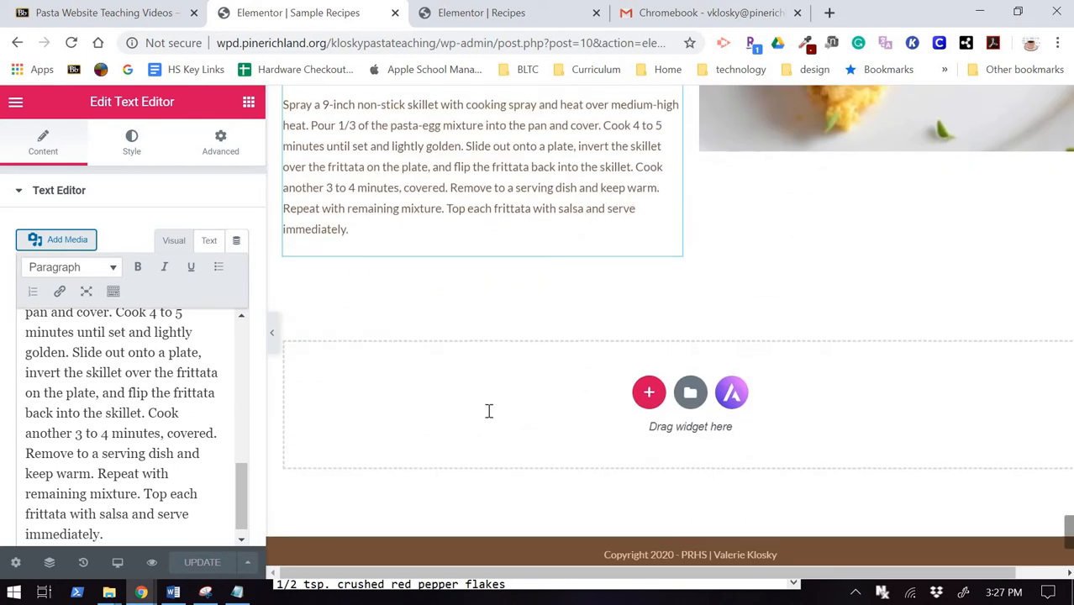
Duplicate the Frittata Italiano section at the end of the page
{"action": "scroll", "coordinate": [493, 418], "scroll_direction": "down", "scroll_amount": 2}
{"action": "scroll", "coordinate": [490, 418], "scroll_direction": "down", "scroll_amount": 2}
{"action": "scroll", "coordinate": [489, 411], "scroll_direction": "up", "scroll_amount": 6}
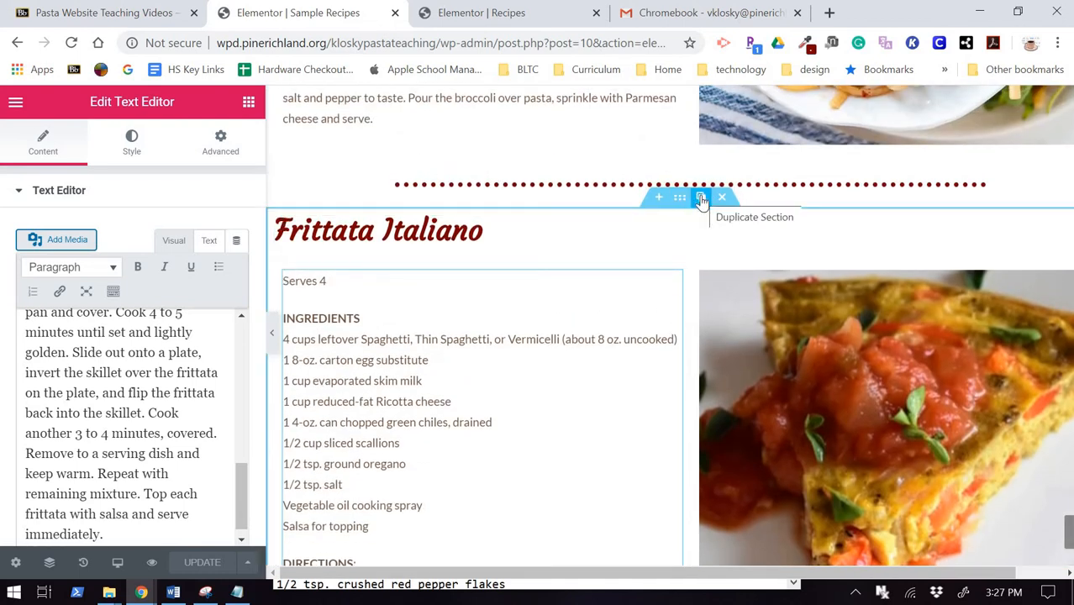
{"action": "left_click", "coordinate": [695, 239]}
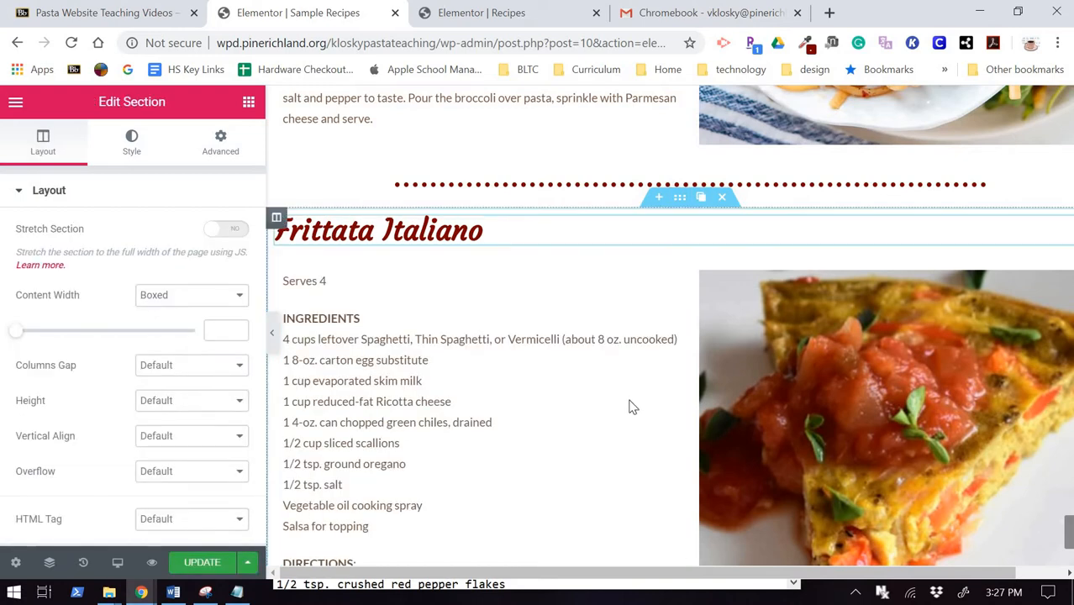
{"action": "scroll", "coordinate": [631, 390], "scroll_direction": "up", "scroll_amount": 3}
{"action": "scroll", "coordinate": [631, 390], "scroll_direction": "down", "scroll_amount": 9}
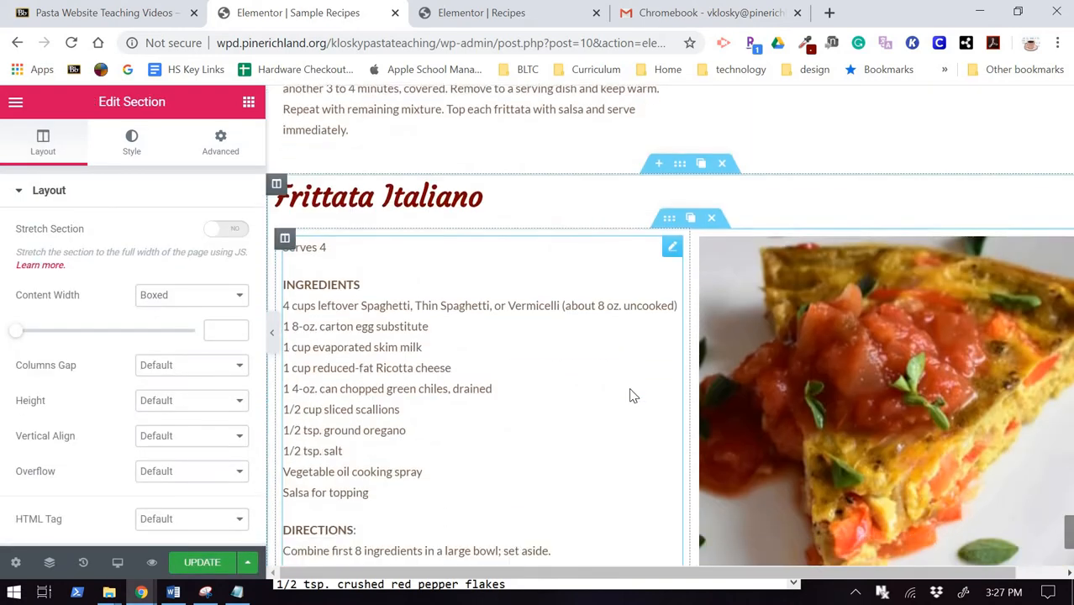
Insert the Dotted Line Divider template with its document settings and move it between the two Frittata Italiano sections
{"action": "scroll", "coordinate": [639, 393], "scroll_direction": "up", "scroll_amount": 2}
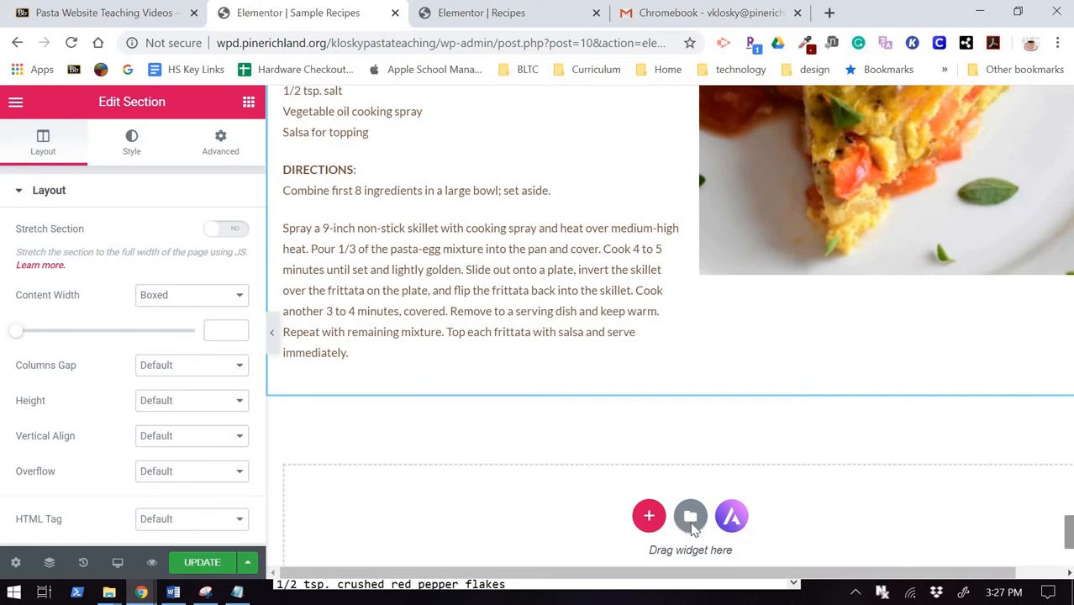
{"action": "left_click", "coordinate": [691, 526]}
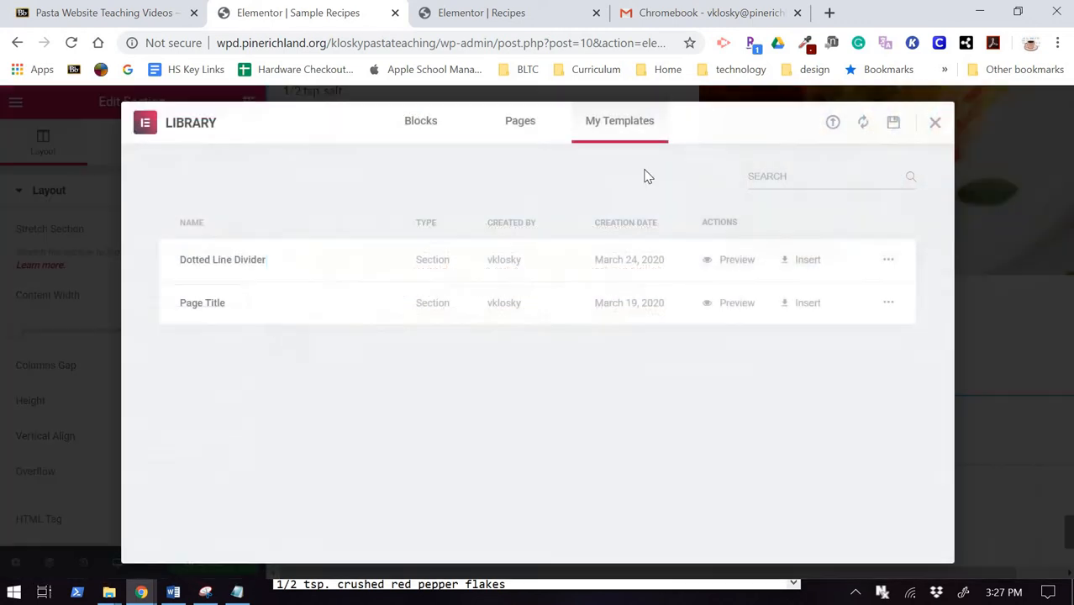
{"action": "left_click", "coordinate": [787, 265]}
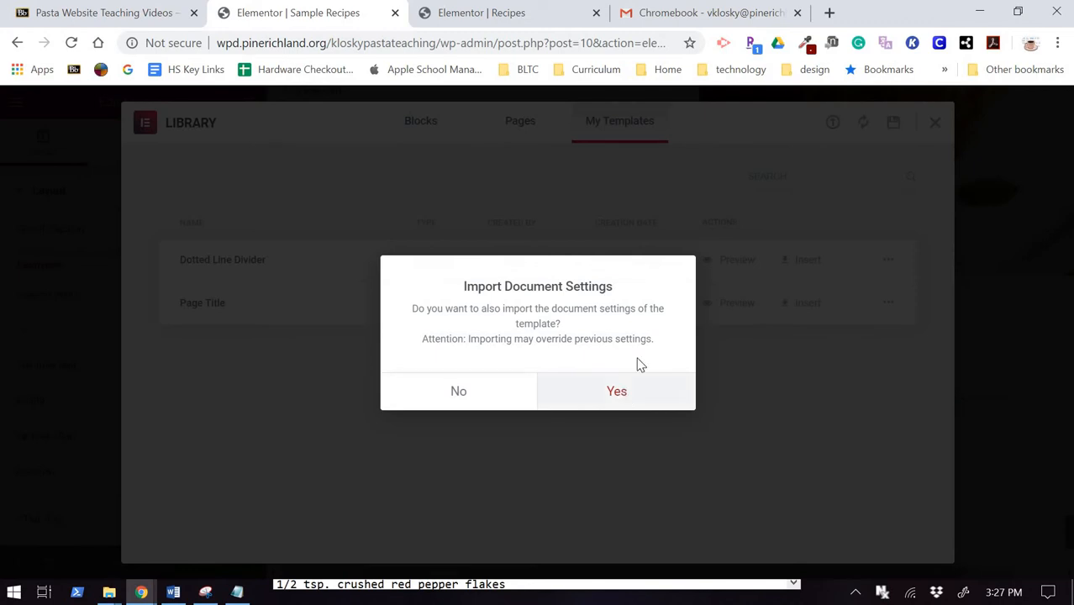
{"action": "left_click", "coordinate": [639, 401]}
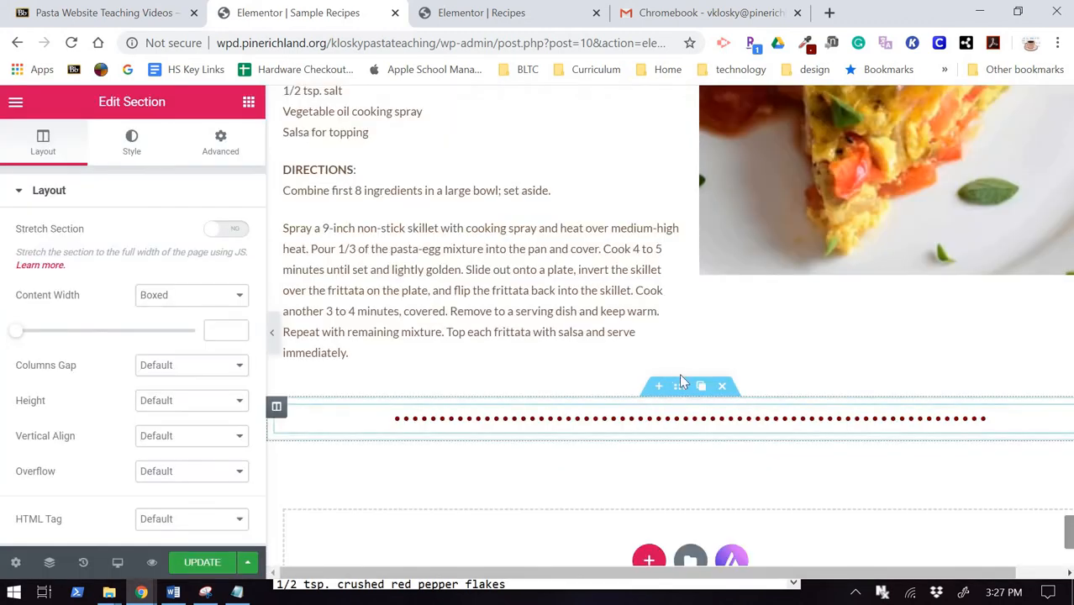
{"action": "left_click_drag", "start_coordinate": [659, 257], "coordinate": [647, 143]}
Change the heading of the last, duplicated Frittata Italiano section to Angel Hair Pasta with Chicken and update the page
{"action": "scroll", "coordinate": [702, 292], "scroll_direction": "up", "scroll_amount": 15}
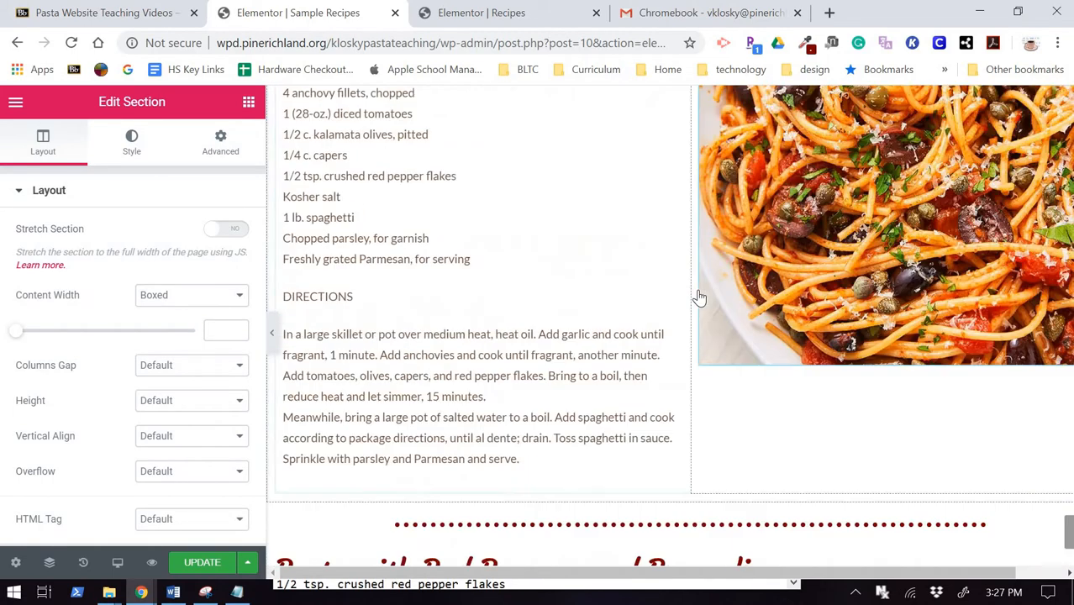
{"action": "scroll", "coordinate": [960, 99], "scroll_direction": "down", "scroll_amount": 4}
{"action": "scroll", "coordinate": [961, 99], "scroll_direction": "down", "scroll_amount": 2}
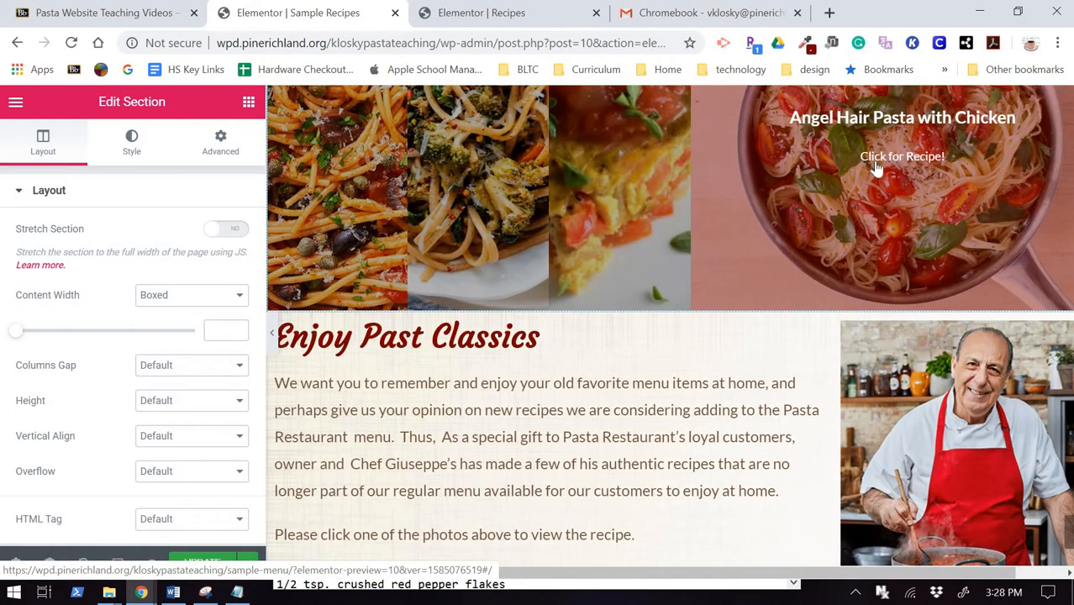
{"action": "scroll", "coordinate": [636, 331], "scroll_direction": "down", "scroll_amount": 15}
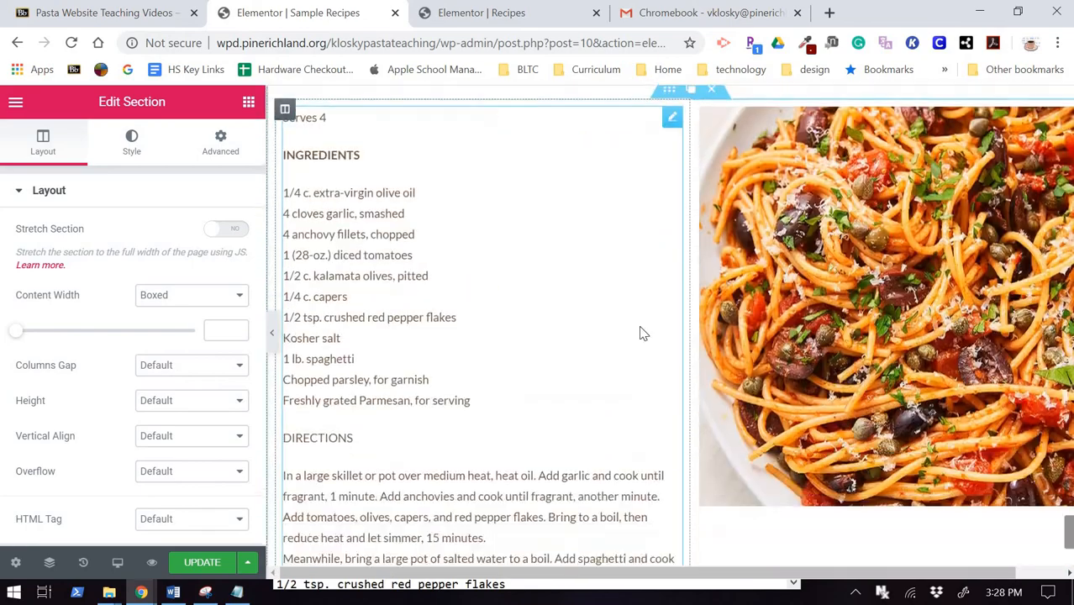
{"action": "scroll", "coordinate": [641, 333], "scroll_direction": "down", "scroll_amount": 5}
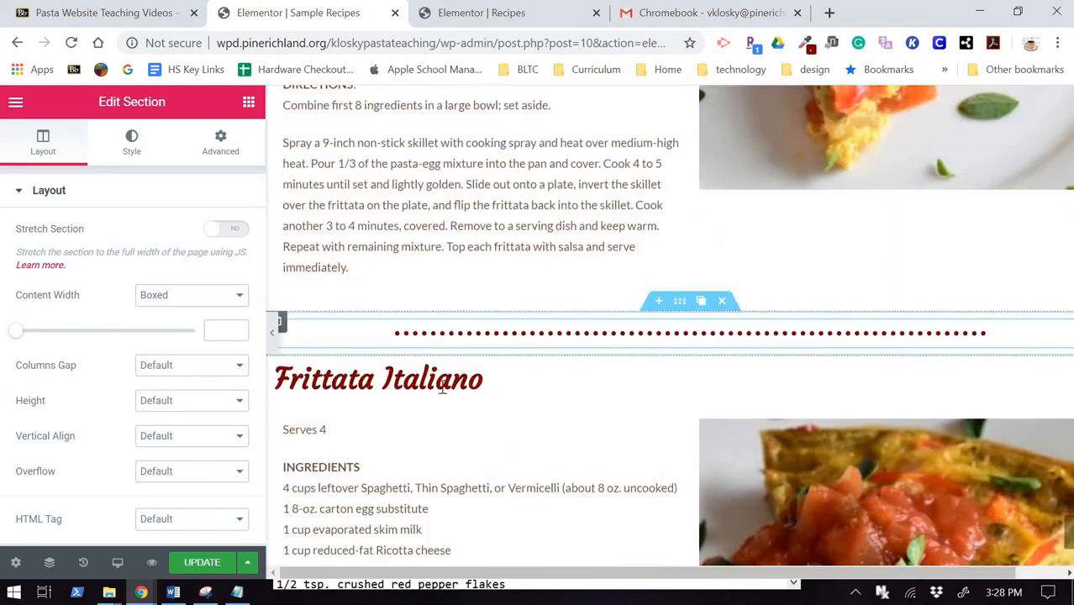
{"action": "scroll", "coordinate": [484, 417], "scroll_direction": "down", "scroll_amount": 8}
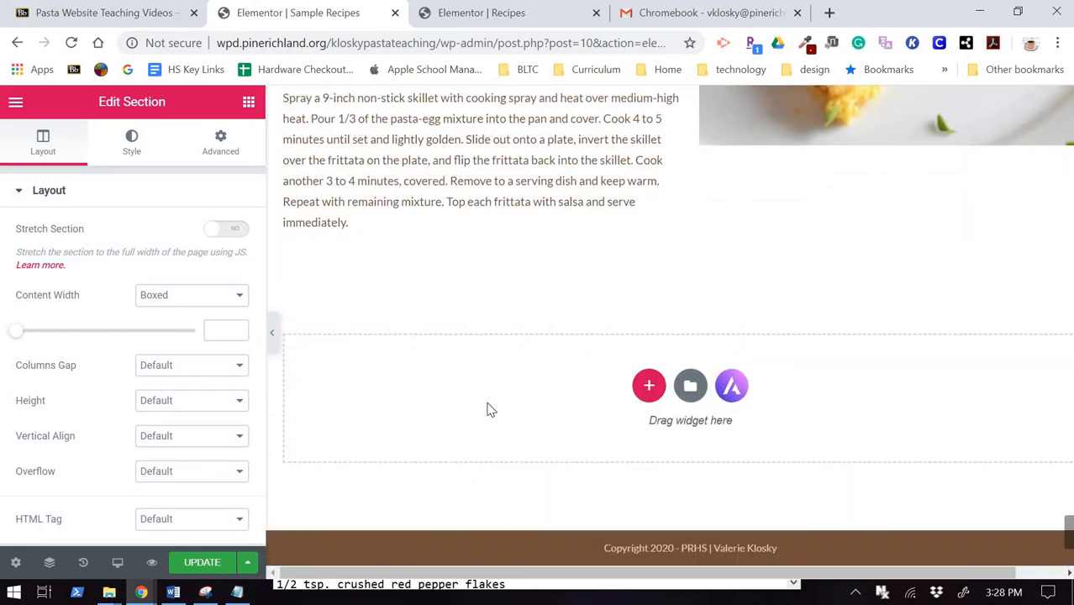
{"action": "scroll", "coordinate": [489, 408], "scroll_direction": "up", "scroll_amount": 6}
{"action": "left_click", "coordinate": [426, 220]}
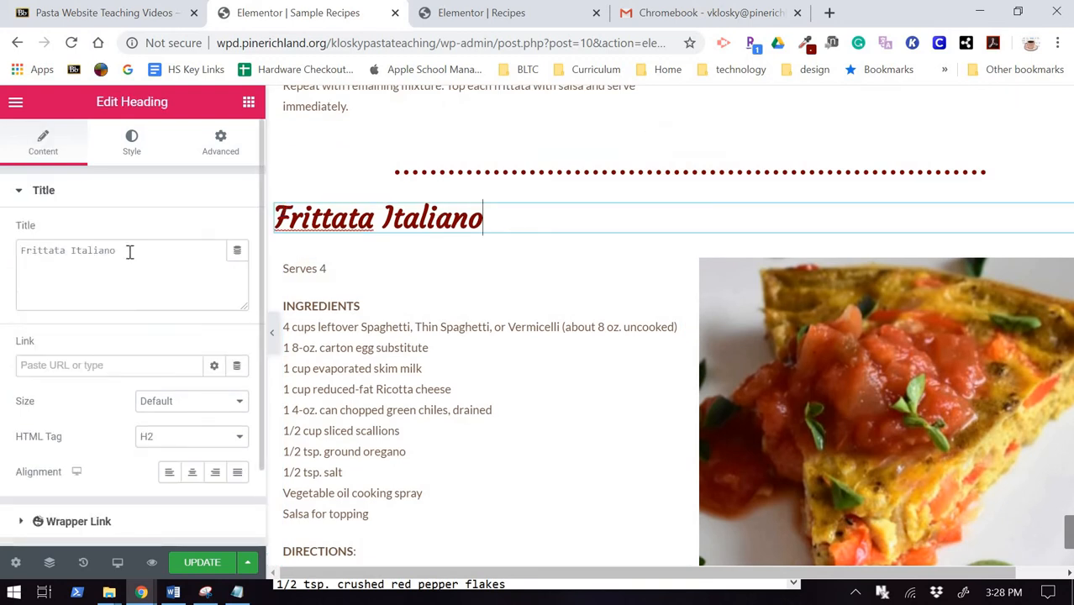
{"action": "left_click_drag", "start_coordinate": [117, 251], "coordinate": [20, 251]}
{"action": "type", "text": "Angel Hair Pasta with Chicken"}
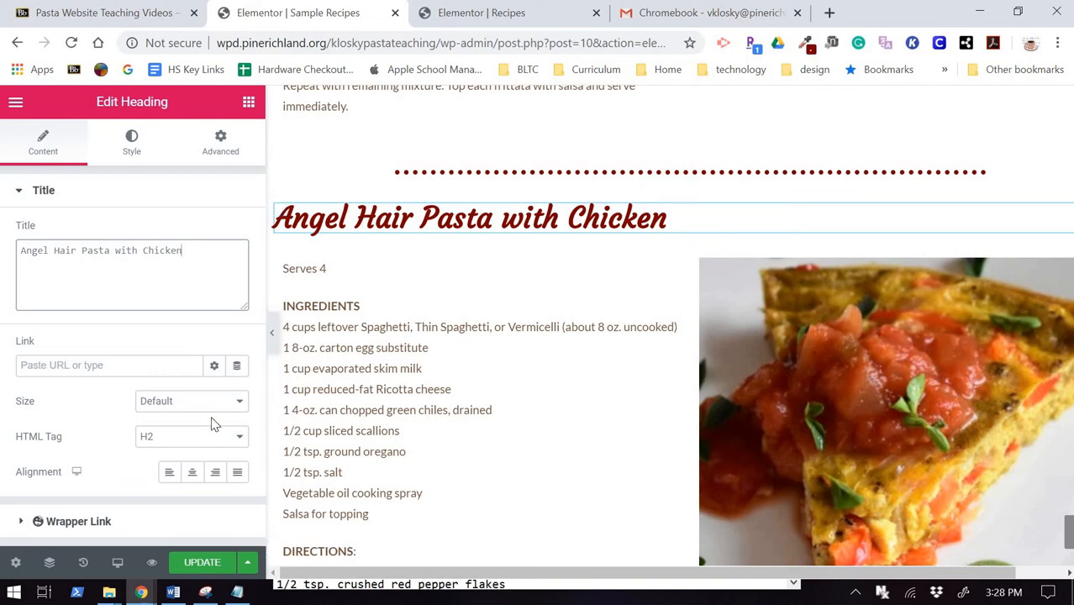
{"action": "left_click", "coordinate": [203, 561]}
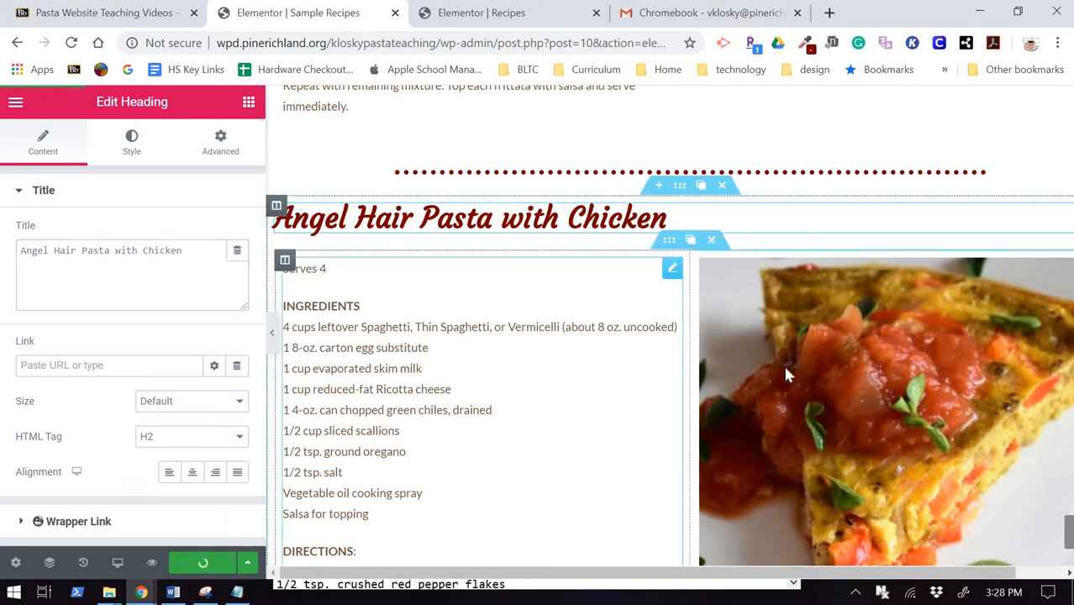
Replace the Angel Hair Pasta with Chicken section's frittata image with the photo of angel hair pasta in a pan from the media library
{"action": "left_click", "coordinate": [866, 388]}
{"action": "left_click", "coordinate": [96, 323]}
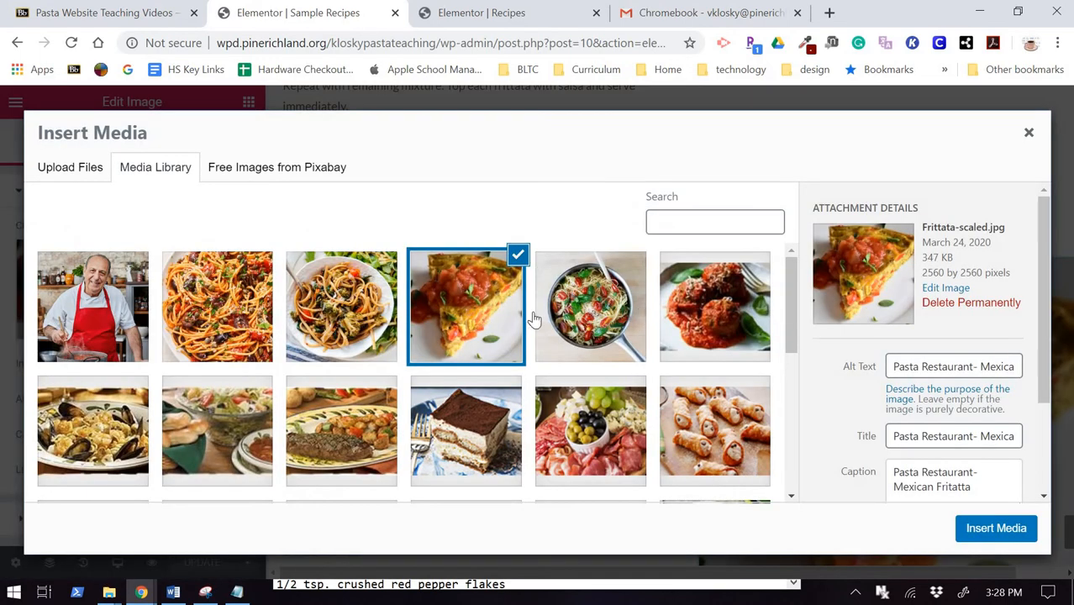
{"action": "left_click", "coordinate": [591, 312]}
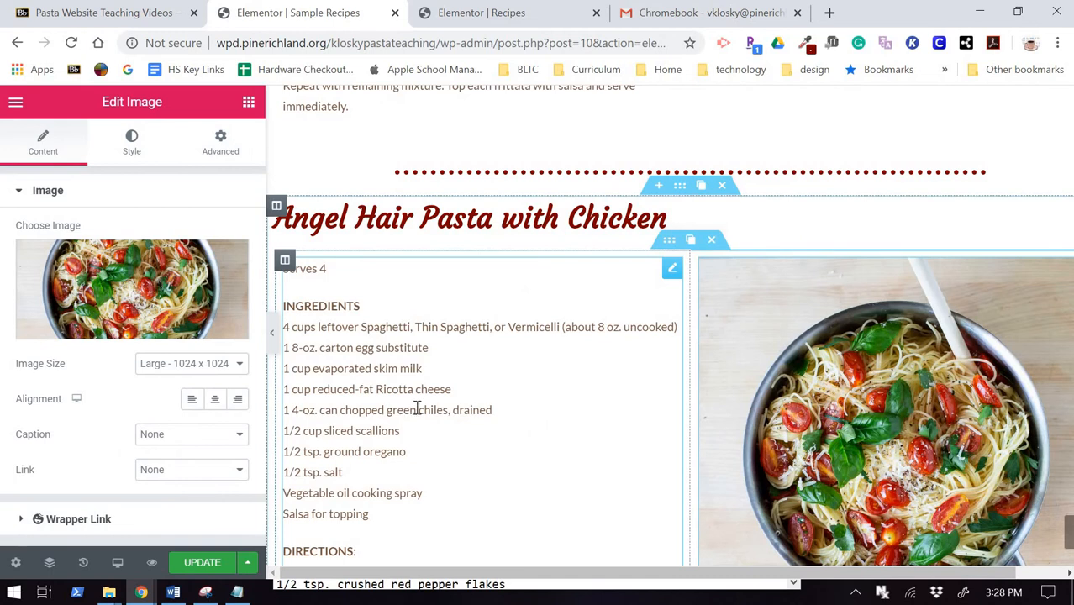
Replace the Angel Hair section's text with the Serves 6 recipe under Pasta with Roasted Peppers and Broccoli, copied from recipes.txt in Notepad
{"action": "left_click", "coordinate": [426, 440]}
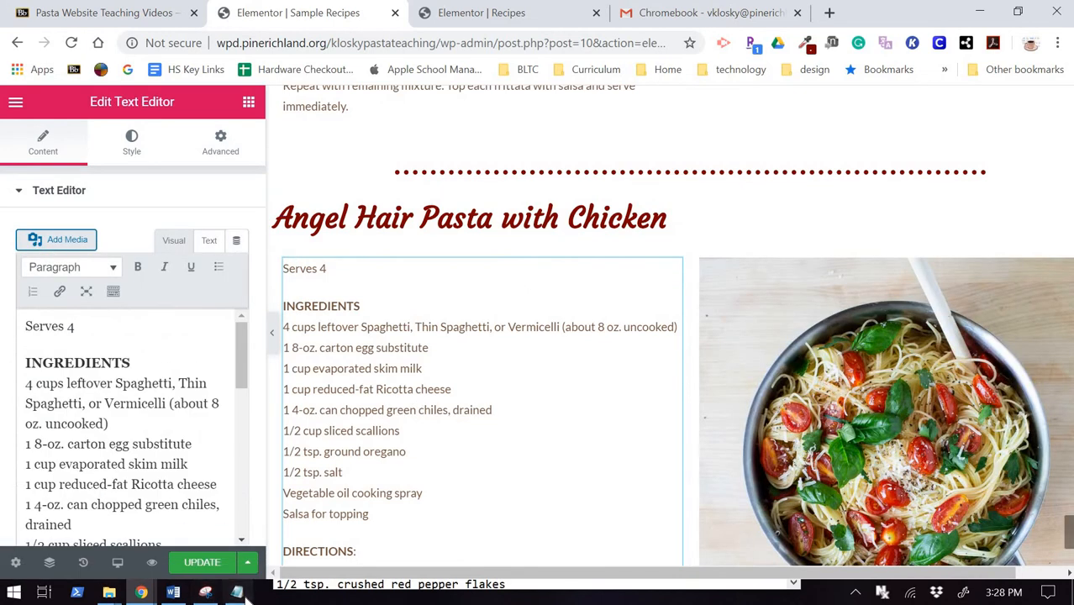
{"action": "left_click", "coordinate": [237, 592]}
{"action": "scroll", "coordinate": [454, 374], "scroll_direction": "down", "scroll_amount": 6}
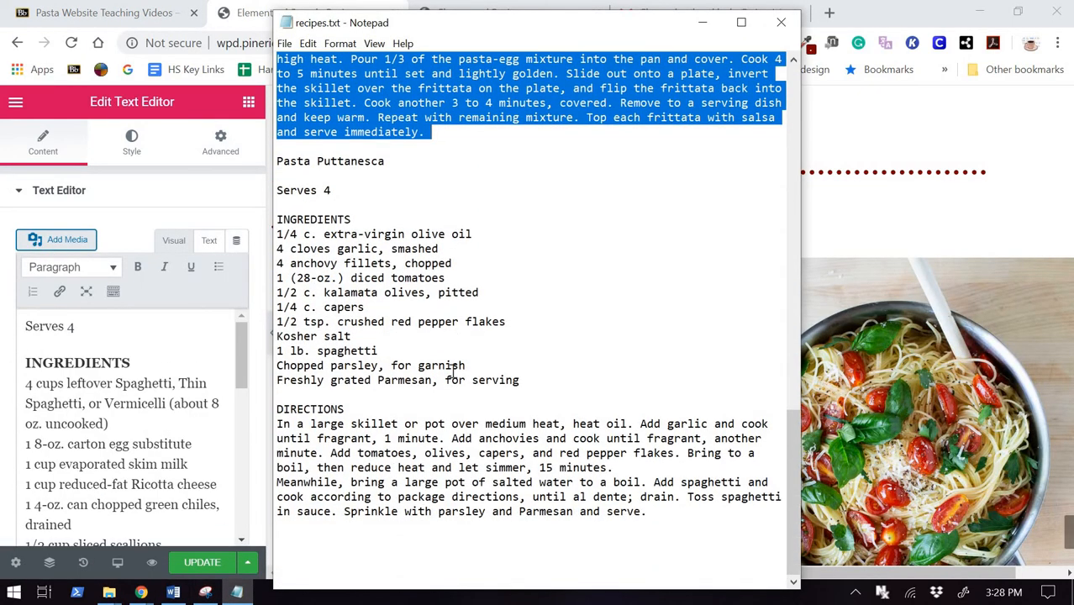
{"action": "scroll", "coordinate": [448, 365], "scroll_direction": "up", "scroll_amount": 18}
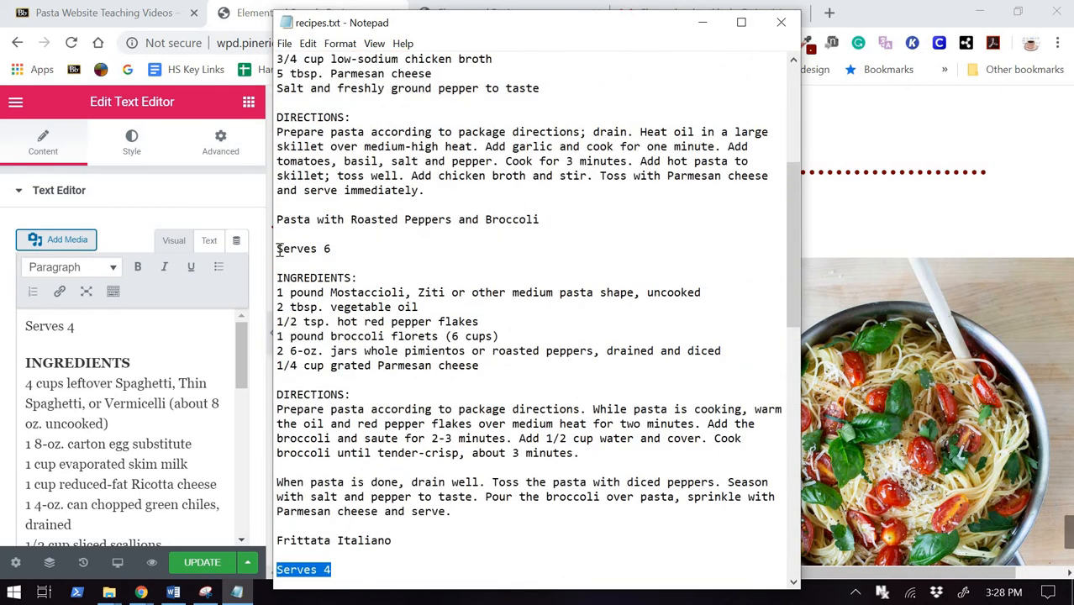
{"action": "left_click_drag", "start_coordinate": [448, 496], "coordinate": [497, 512]}
{"action": "key", "text": "ctrl+c"}
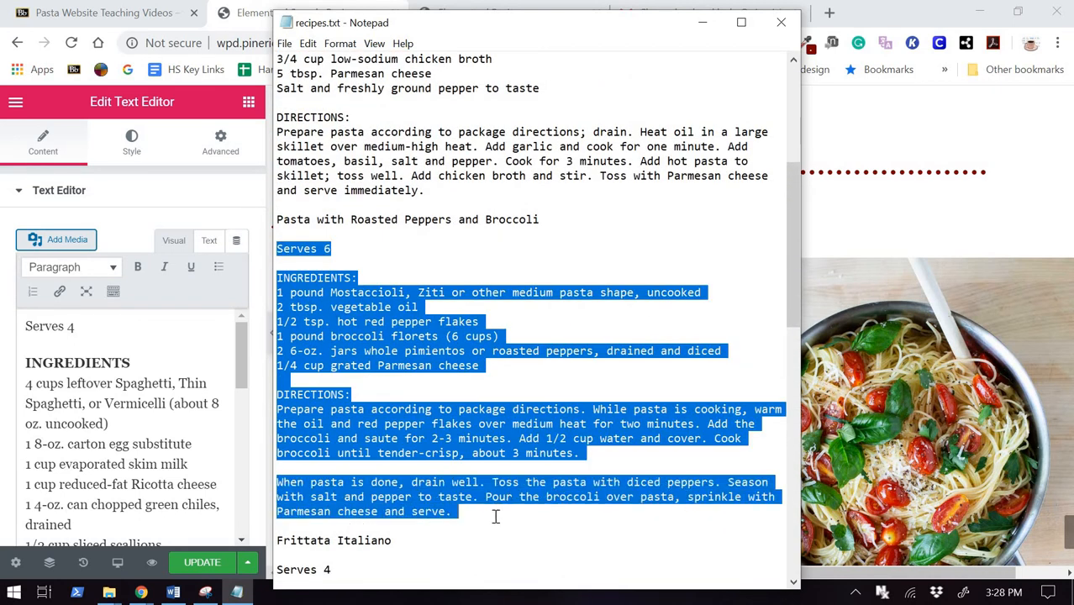
{"action": "left_click", "coordinate": [117, 443]}
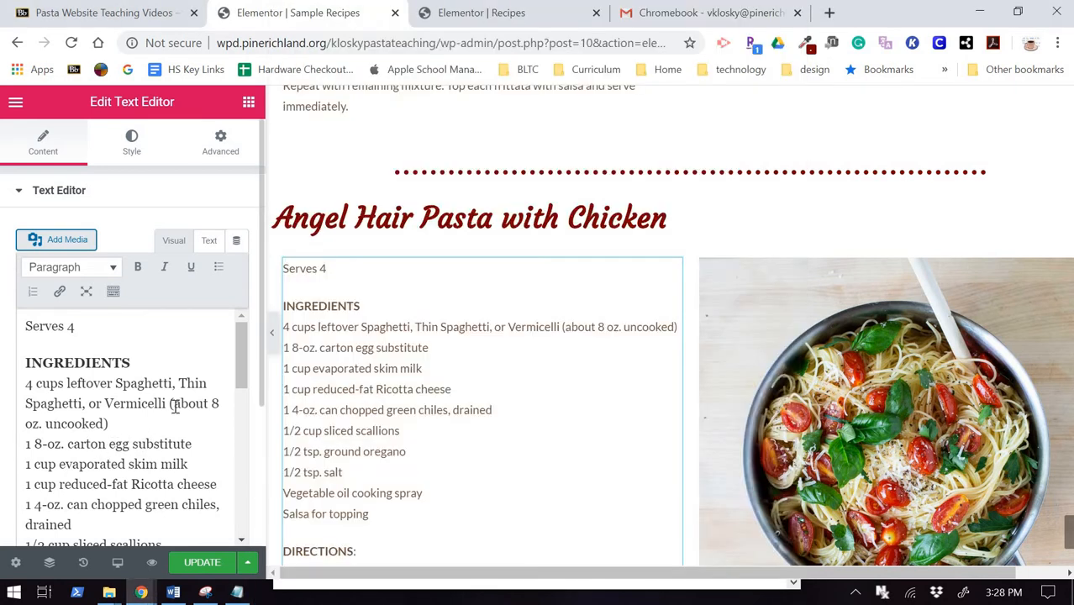
{"action": "key", "text": "ctrl+a"}
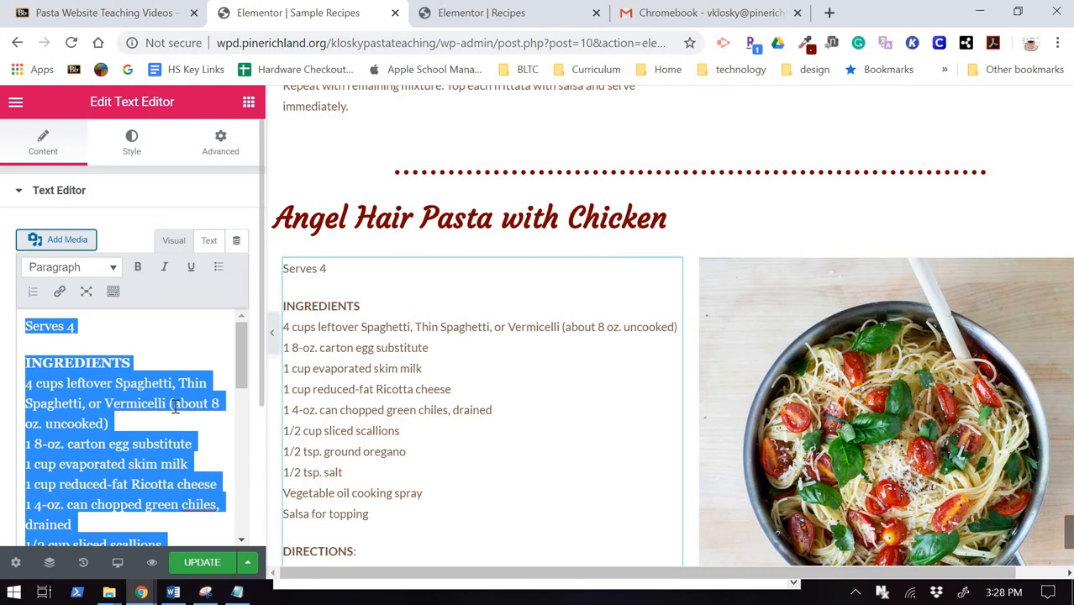
{"action": "key", "text": "ctrl+v"}
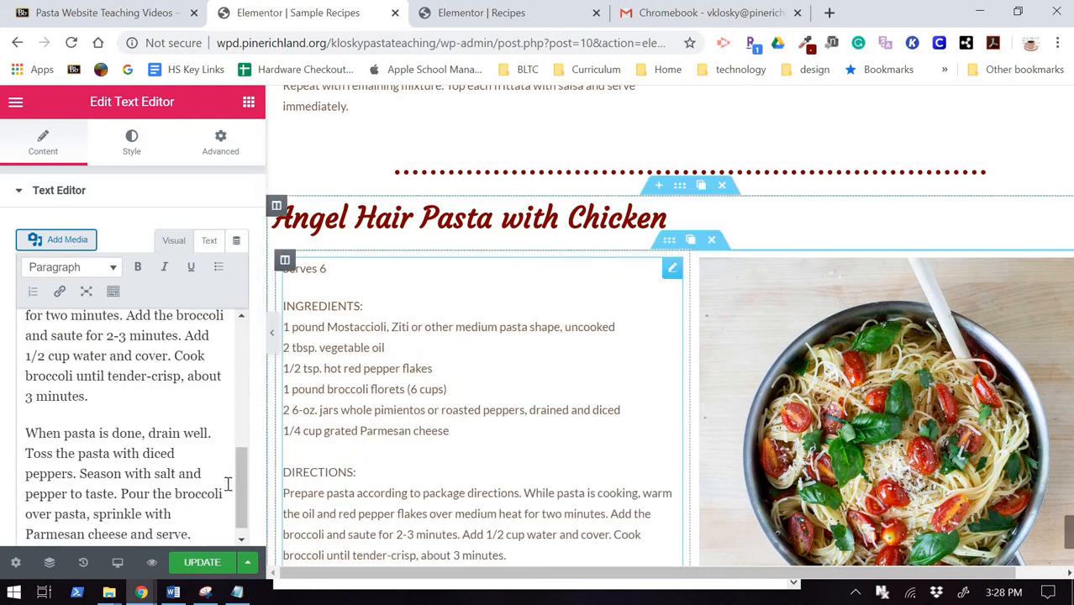
Bold the INGREDIENTS and DIRECTIONS labels in the Angel Hair Pasta with Chicken section and update the page
{"action": "left_click", "coordinate": [138, 270]}
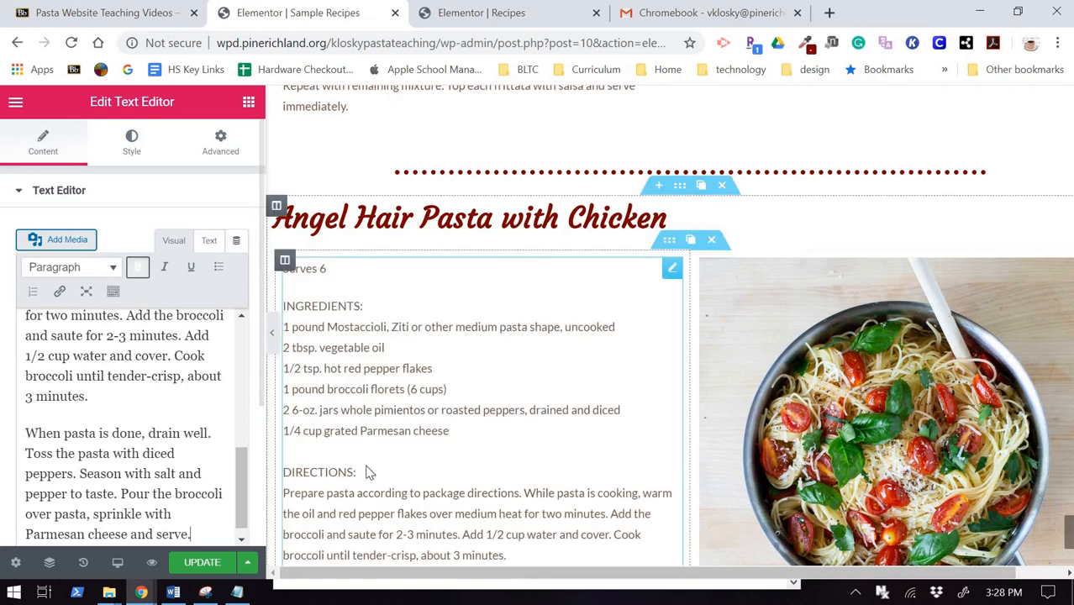
{"action": "double_click", "coordinate": [328, 306]}
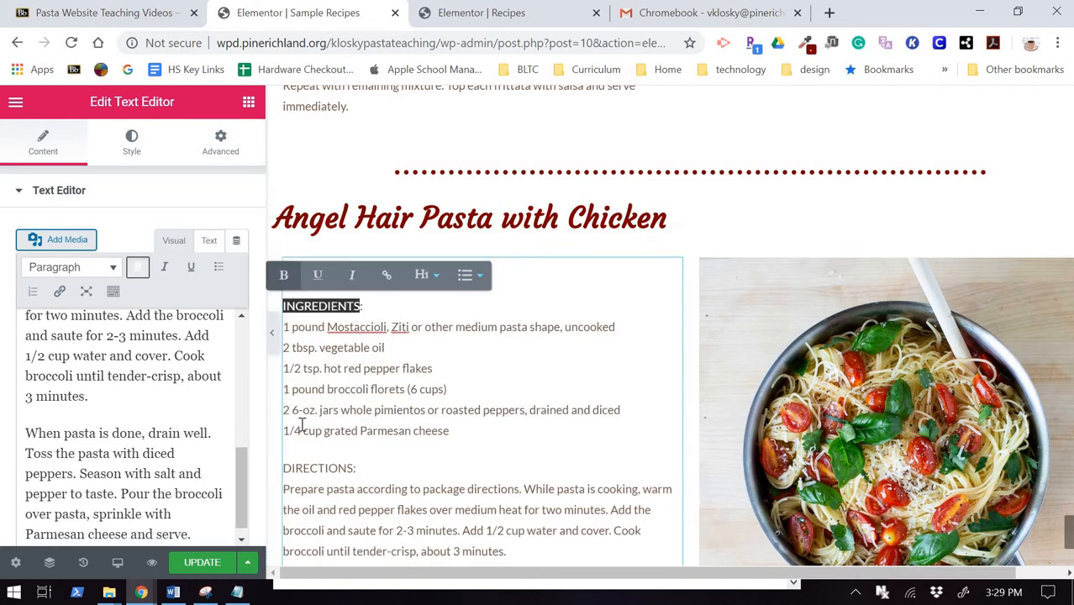
{"action": "double_click", "coordinate": [317, 468]}
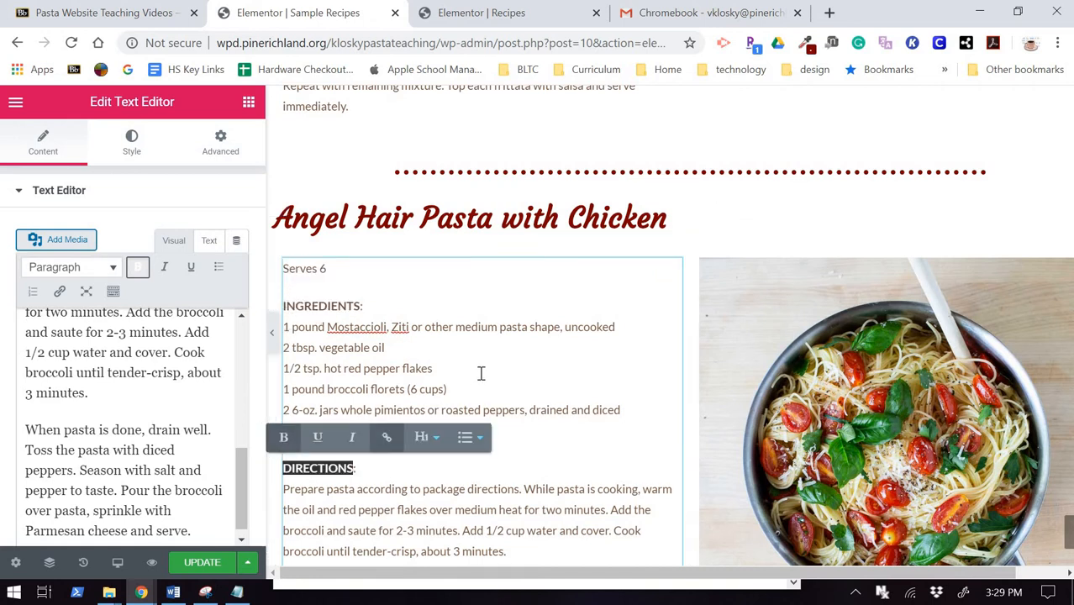
{"action": "scroll", "coordinate": [480, 374], "scroll_direction": "down", "scroll_amount": 4}
{"action": "scroll", "coordinate": [483, 380], "scroll_direction": "down", "scroll_amount": 1}
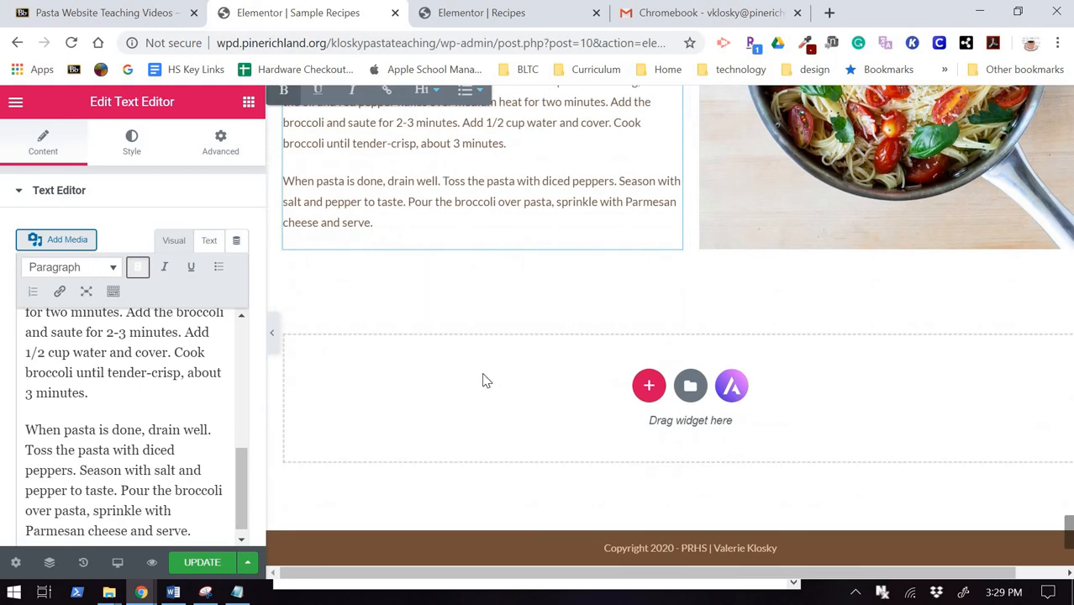
{"action": "scroll", "coordinate": [484, 379], "scroll_direction": "up", "scroll_amount": 7}
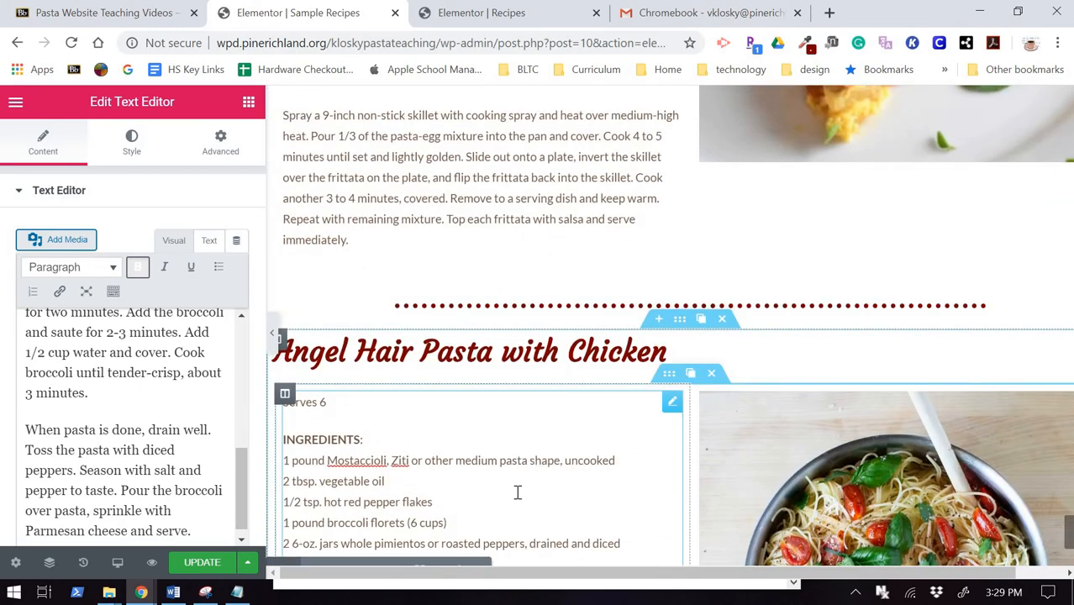
{"action": "scroll", "coordinate": [522, 488], "scroll_direction": "down", "scroll_amount": 3}
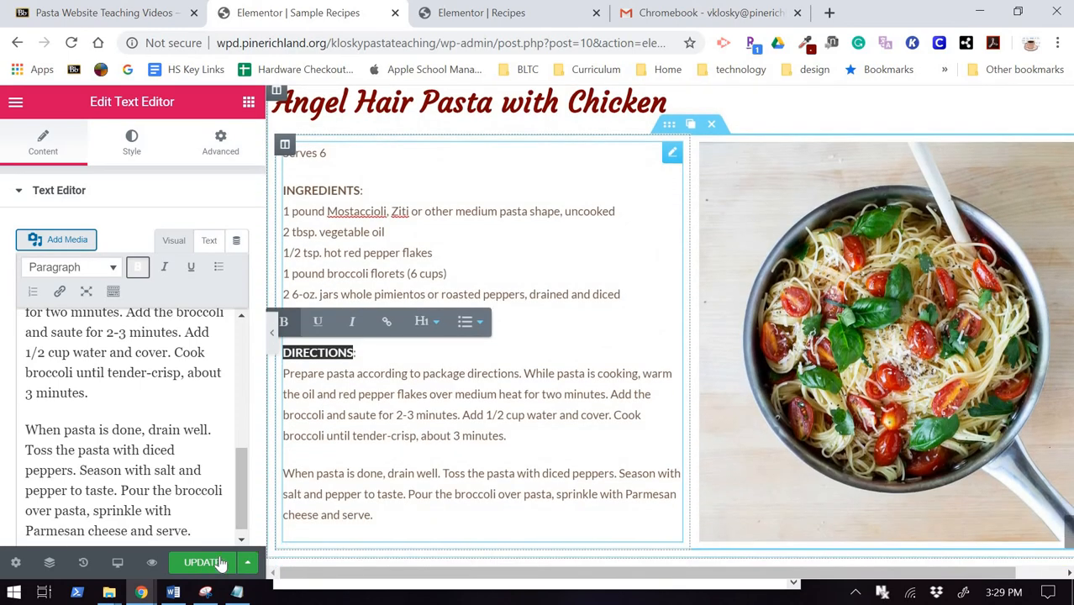
{"action": "left_click", "coordinate": [203, 563]}
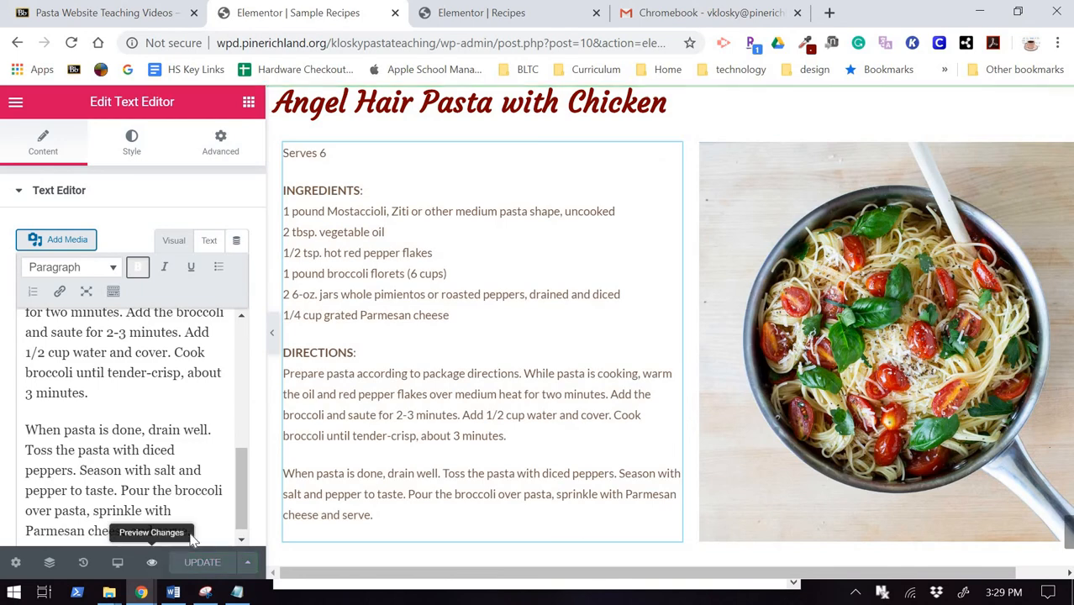
Preview the Sample Recipes page and examine the recipe photo accordion and the Enjoy Past Classics section
{"action": "left_click", "coordinate": [150, 565]}
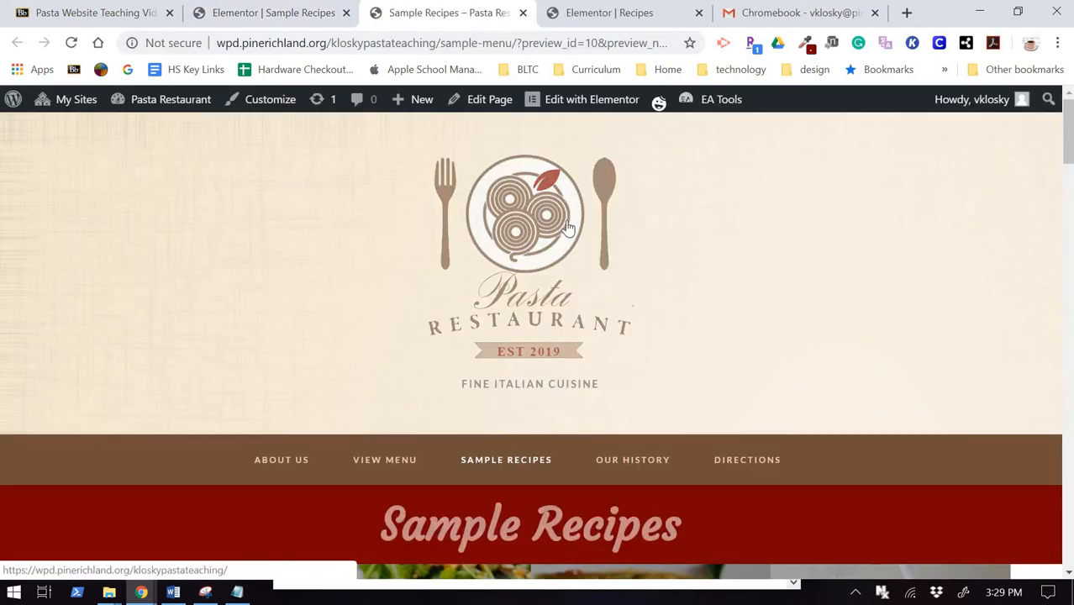
{"action": "scroll", "coordinate": [568, 230], "scroll_direction": "down", "scroll_amount": 5}
{"action": "scroll", "coordinate": [731, 238], "scroll_direction": "down", "scroll_amount": 2}
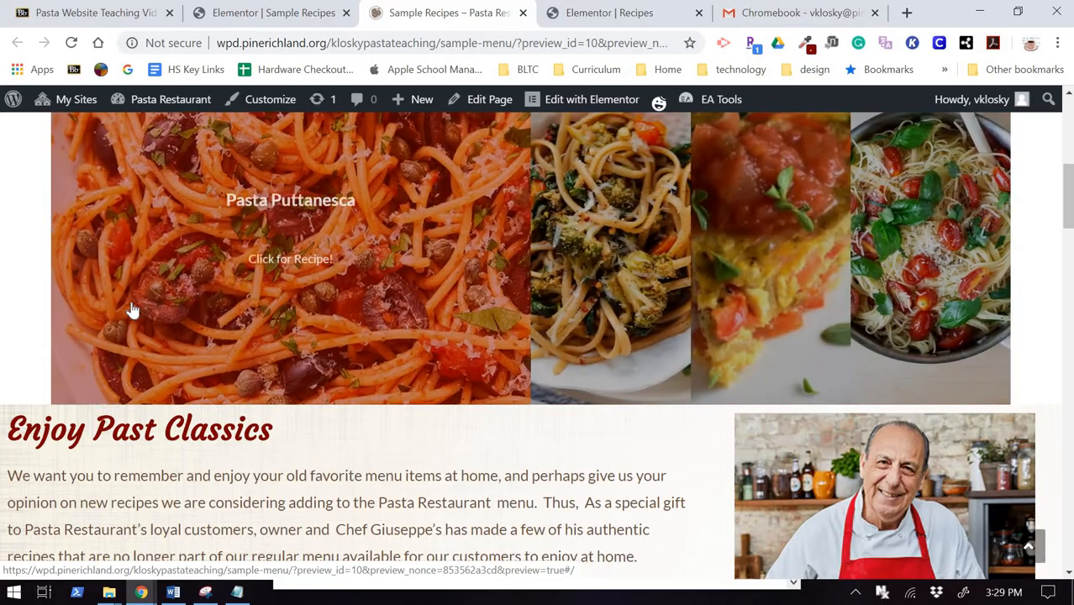
{"action": "scroll", "coordinate": [133, 303], "scroll_direction": "up", "scroll_amount": 4}
{"action": "scroll", "coordinate": [136, 315], "scroll_direction": "down", "scroll_amount": 6}
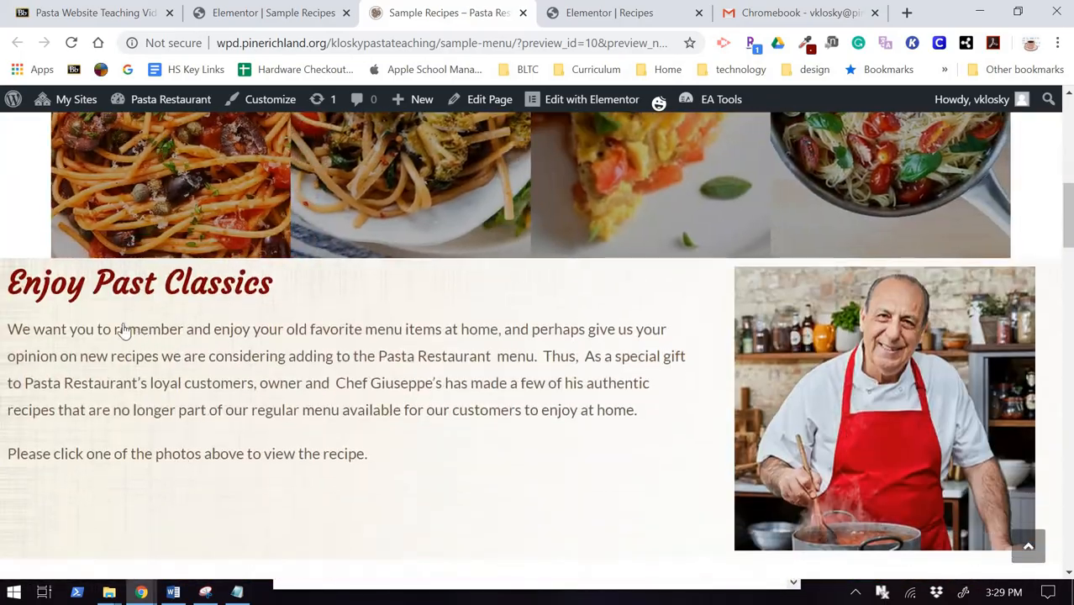
{"action": "scroll", "coordinate": [67, 311], "scroll_direction": "up", "scroll_amount": 3}
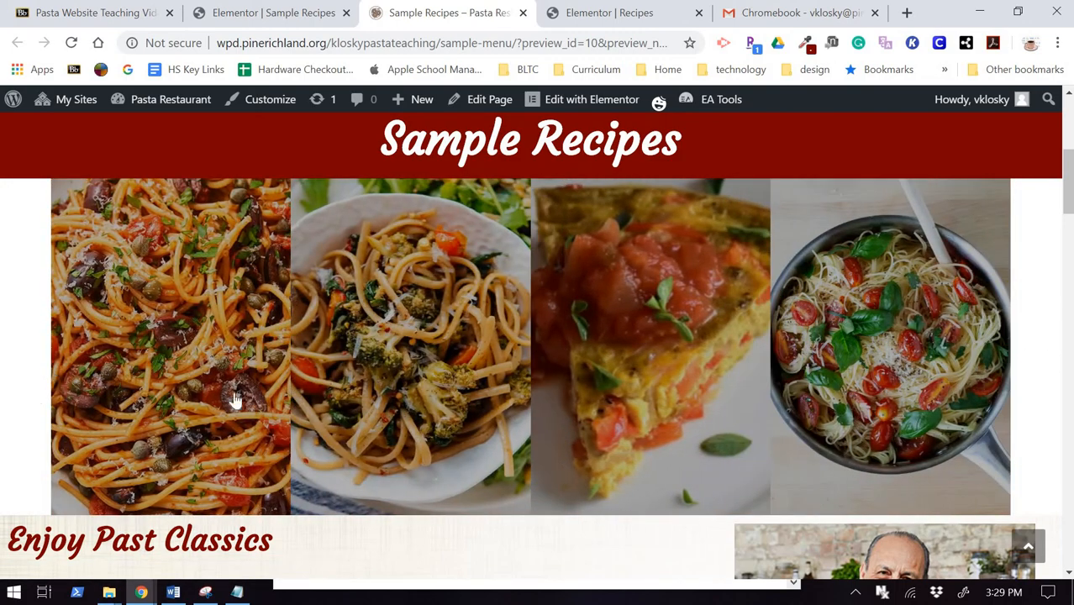
Examine how the accordion, the Enjoy Past Classics section and the recipe sections line up across the Sample Recipes preview
{"action": "left_click", "coordinate": [236, 401]}
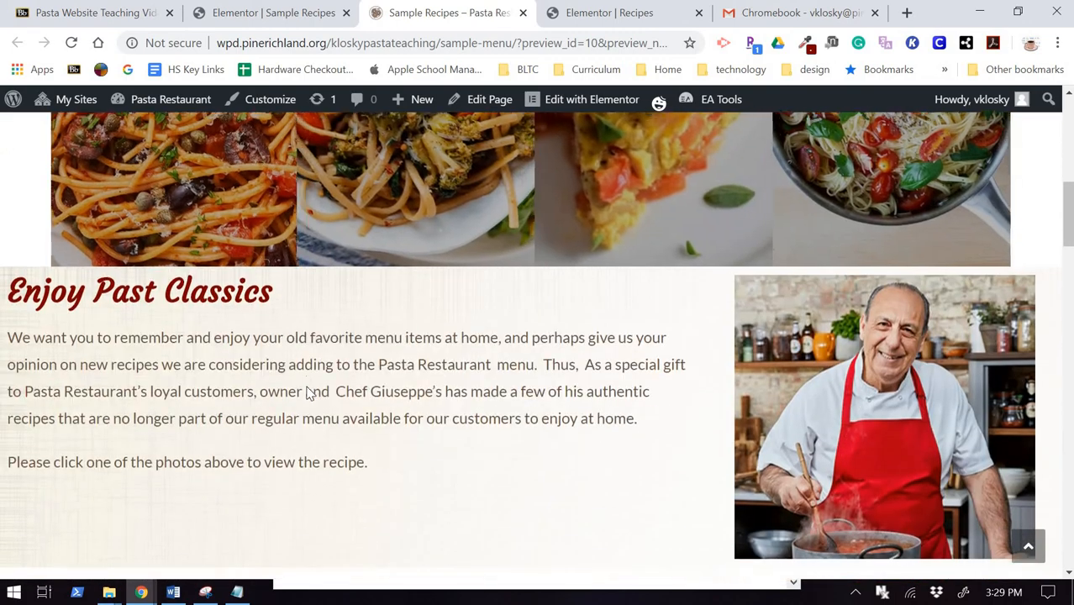
{"action": "scroll", "coordinate": [303, 399], "scroll_direction": "up", "scroll_amount": 6}
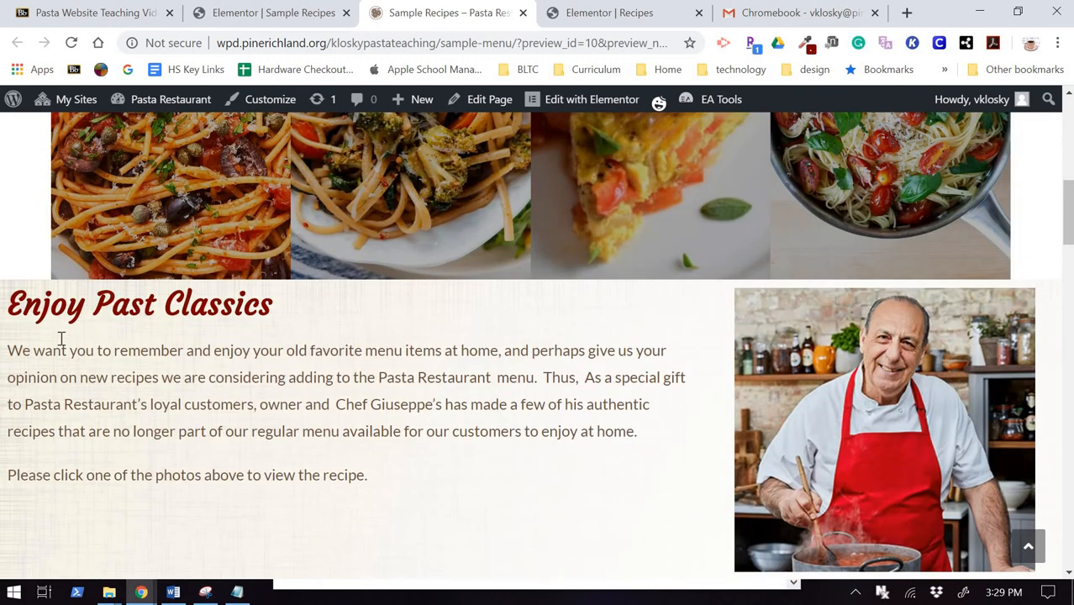
{"action": "scroll", "coordinate": [312, 456], "scroll_direction": "down", "scroll_amount": 15}
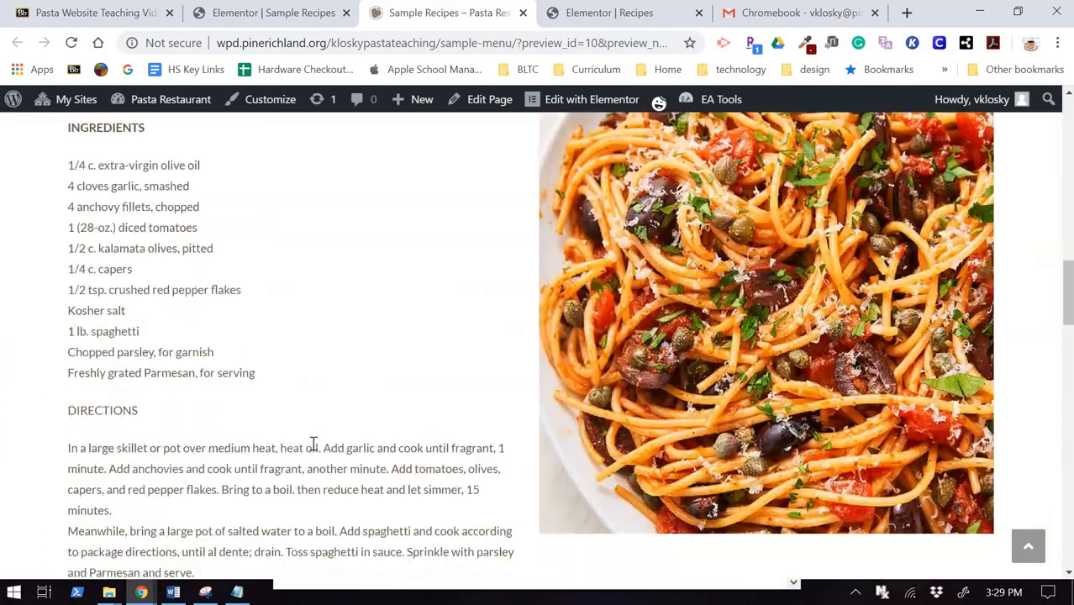
{"action": "scroll", "coordinate": [316, 445], "scroll_direction": "down", "scroll_amount": 12}
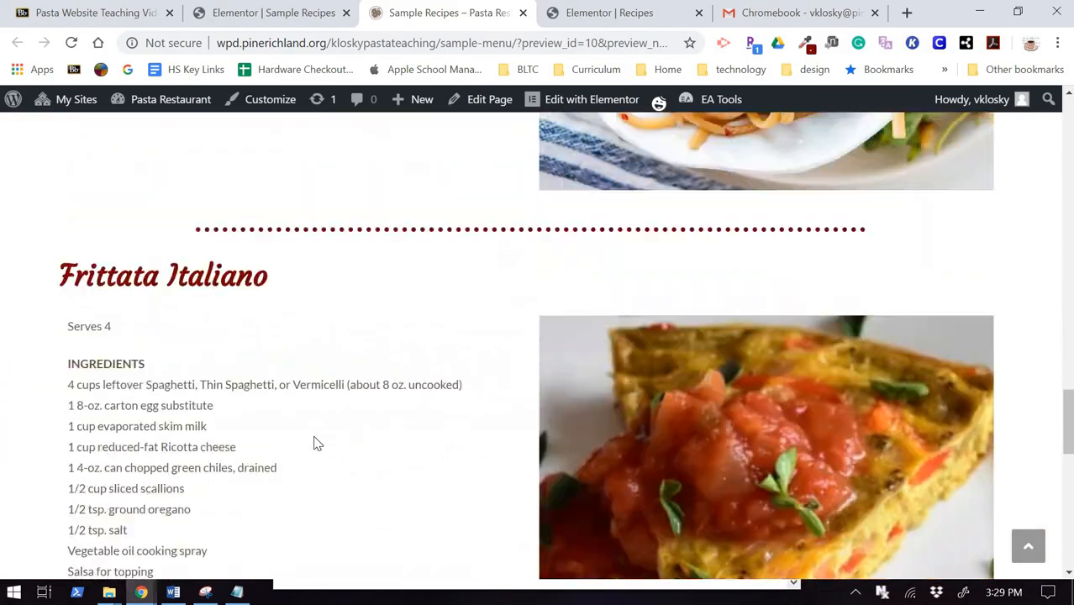
{"action": "scroll", "coordinate": [316, 444], "scroll_direction": "down", "scroll_amount": 2}
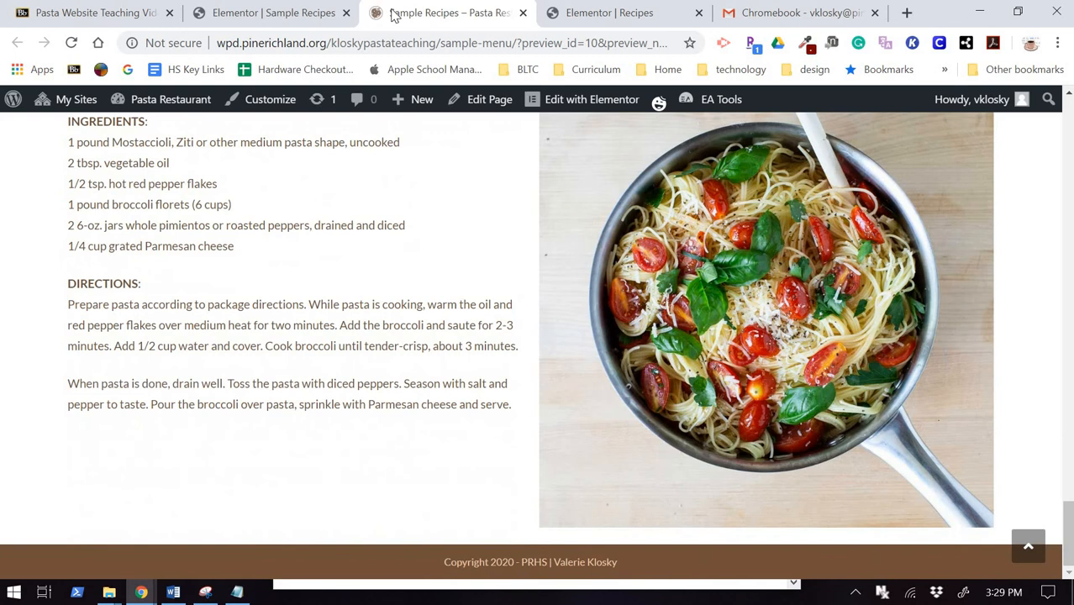
Back in the Elementor editor, set the Enjoy Past Classics section's content width to Boxed and update the page
{"action": "left_click", "coordinate": [273, 13]}
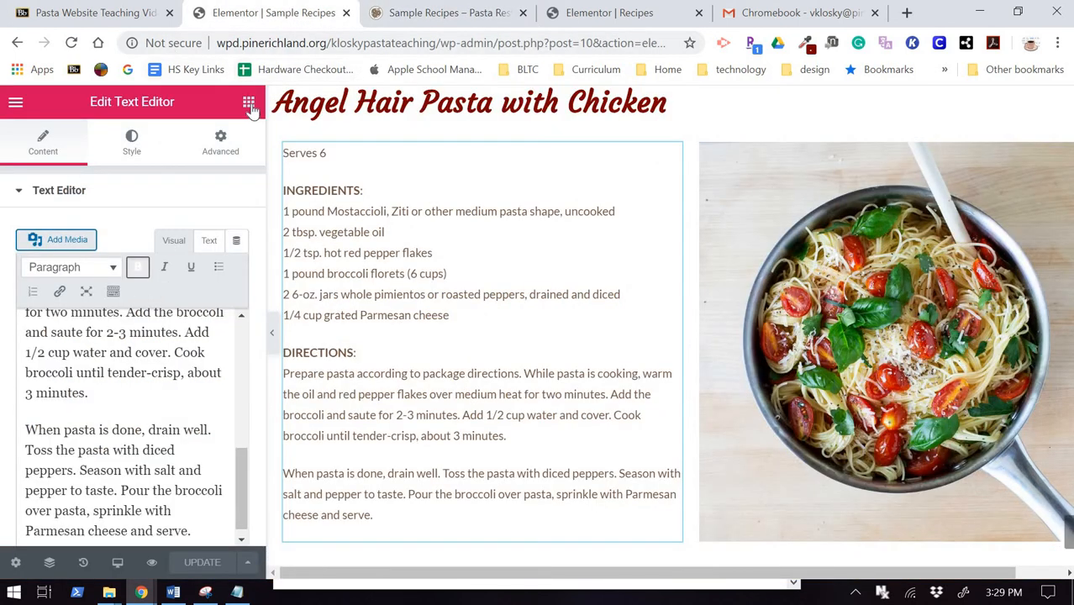
{"action": "scroll", "coordinate": [585, 323], "scroll_direction": "up", "scroll_amount": 15}
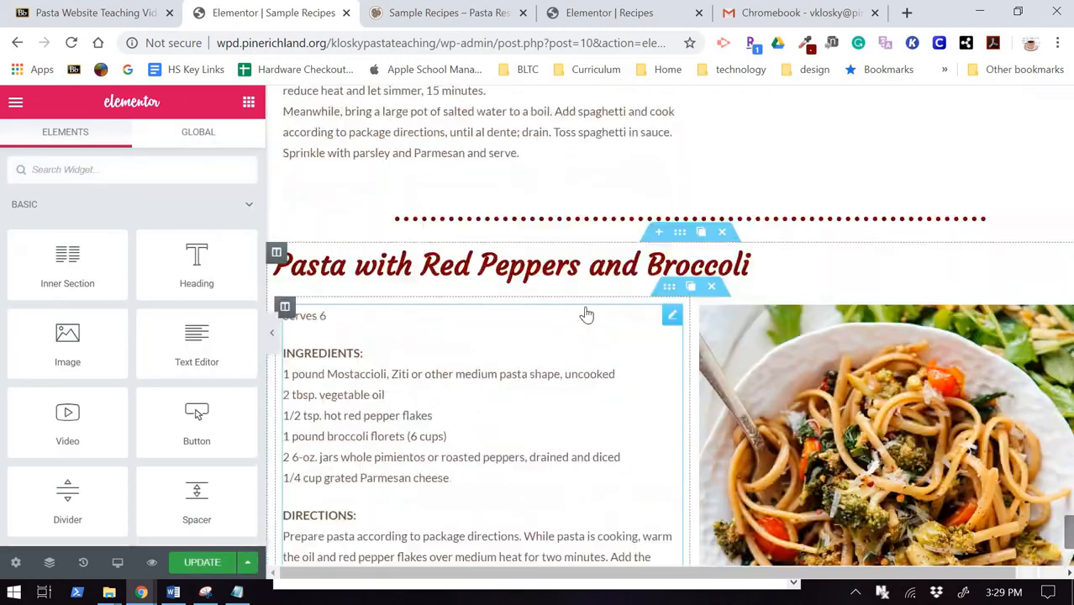
{"action": "scroll", "coordinate": [588, 315], "scroll_direction": "down", "scroll_amount": 9}
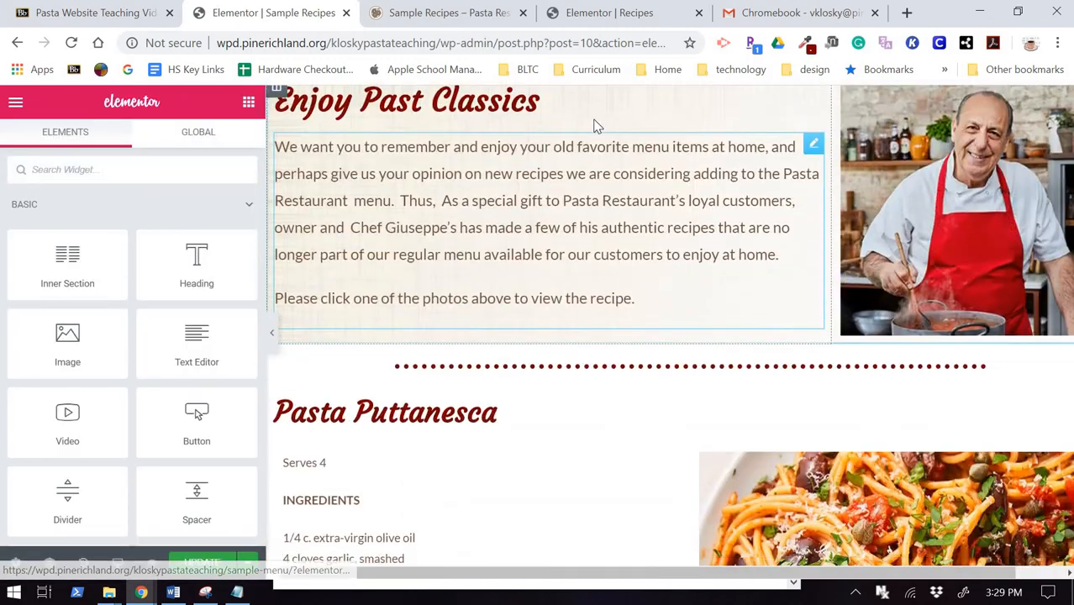
{"action": "left_click", "coordinate": [608, 113]}
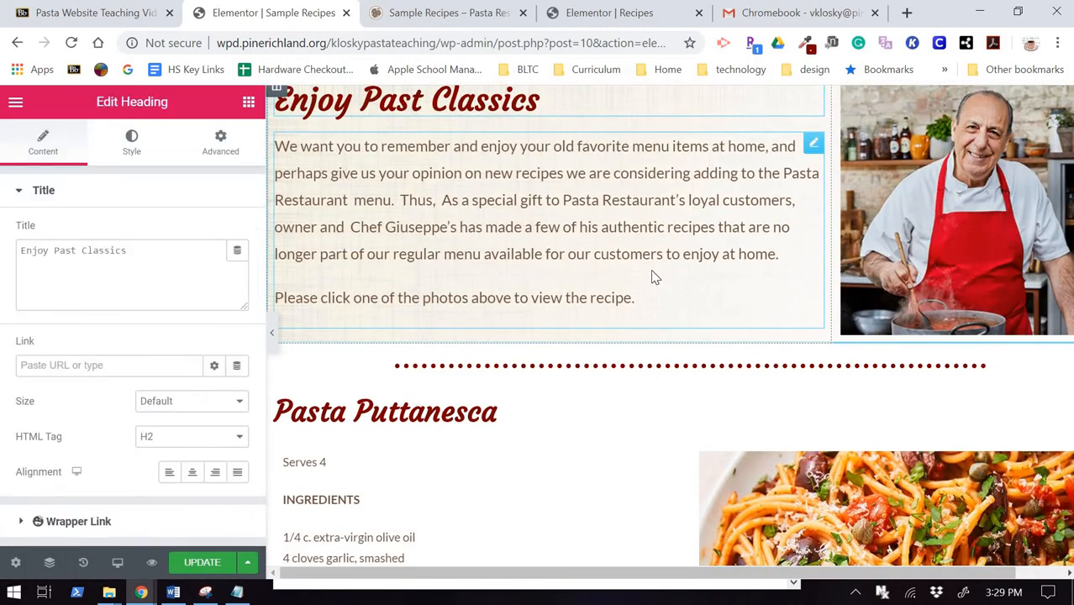
{"action": "scroll", "coordinate": [657, 267], "scroll_direction": "up", "scroll_amount": 2}
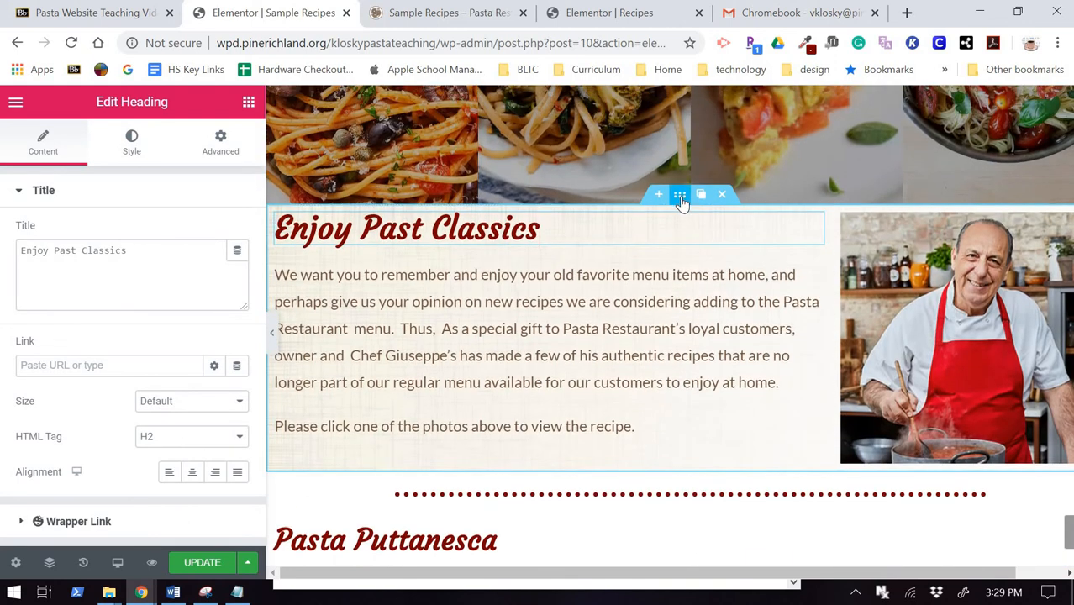
{"action": "left_click", "coordinate": [680, 195]}
{"action": "left_click", "coordinate": [151, 299]}
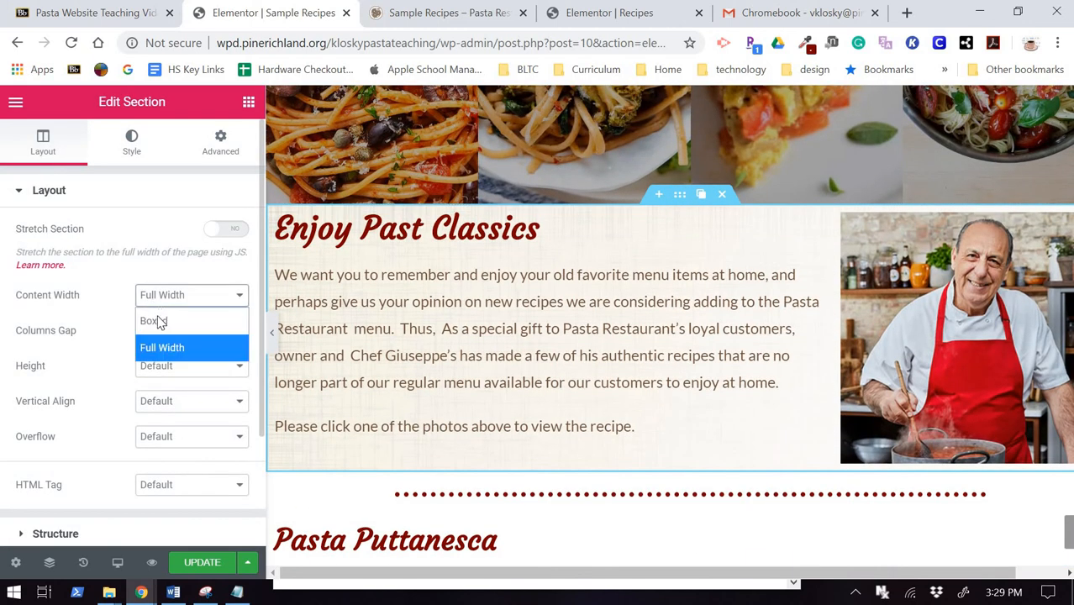
{"action": "left_click", "coordinate": [155, 321]}
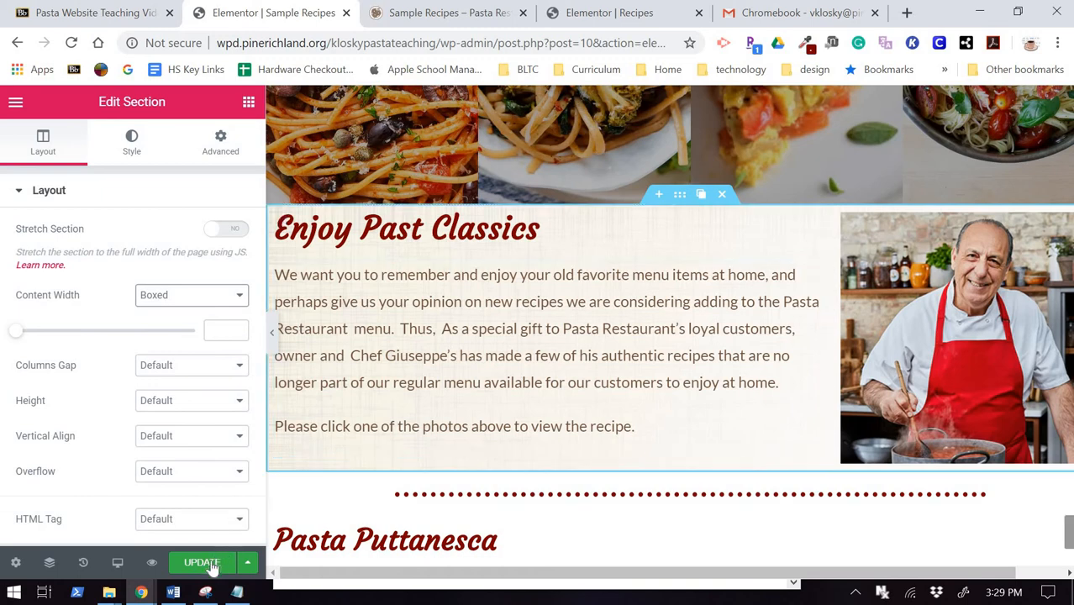
Set the photo accordion section's content width to Full Width and update the page
{"action": "scroll", "coordinate": [559, 480], "scroll_direction": "up", "scroll_amount": 5}
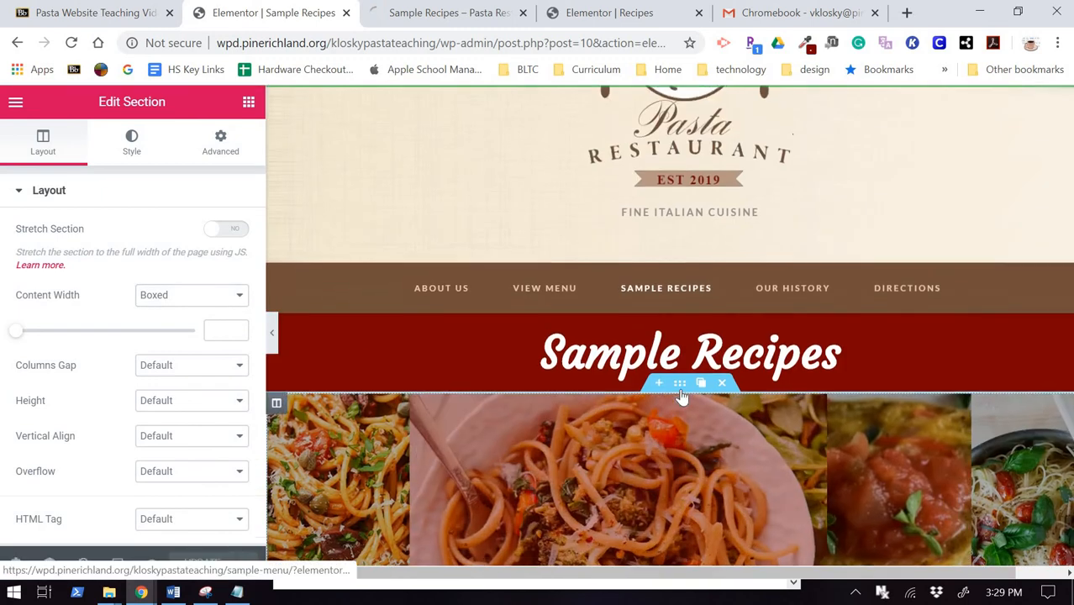
{"action": "left_click", "coordinate": [683, 397]}
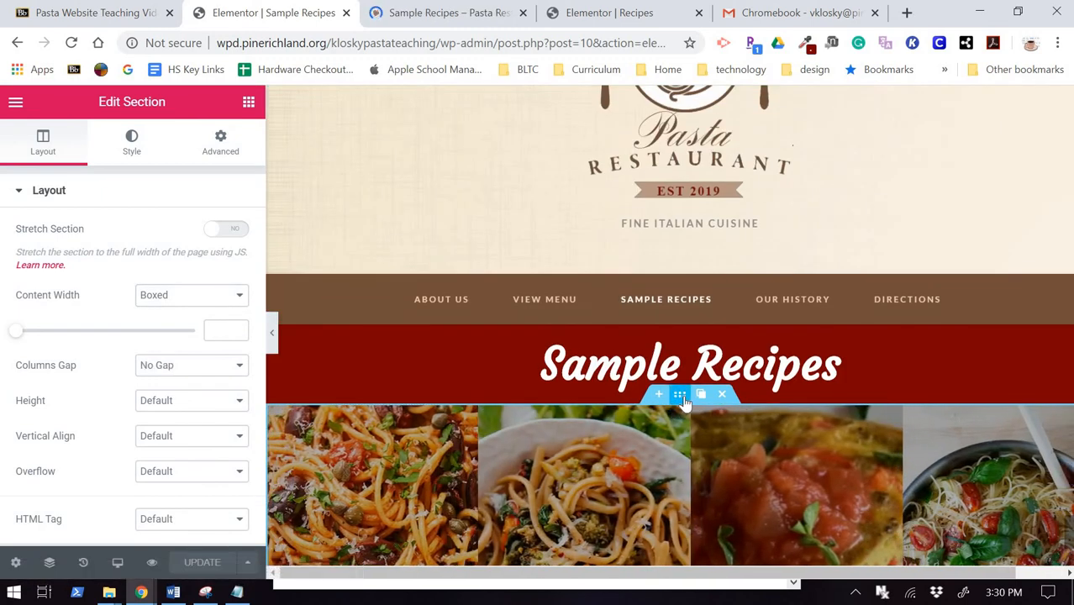
{"action": "left_click", "coordinate": [172, 300]}
{"action": "left_click", "coordinate": [185, 350]}
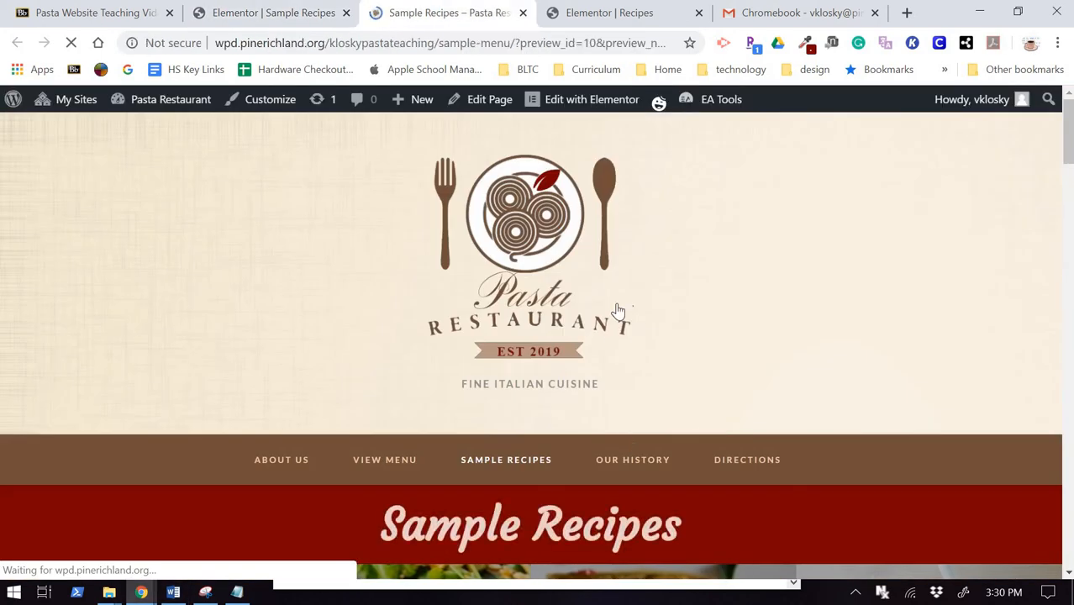
Examine the refreshed preview's photo accordion, Enjoy Past Classics section and divider-separated recipes from Pasta Puttanesca to Angel Hair Pasta with Chicken
{"action": "scroll", "coordinate": [618, 310], "scroll_direction": "down", "scroll_amount": 3}
{"action": "scroll", "coordinate": [618, 310], "scroll_direction": "down", "scroll_amount": 4}
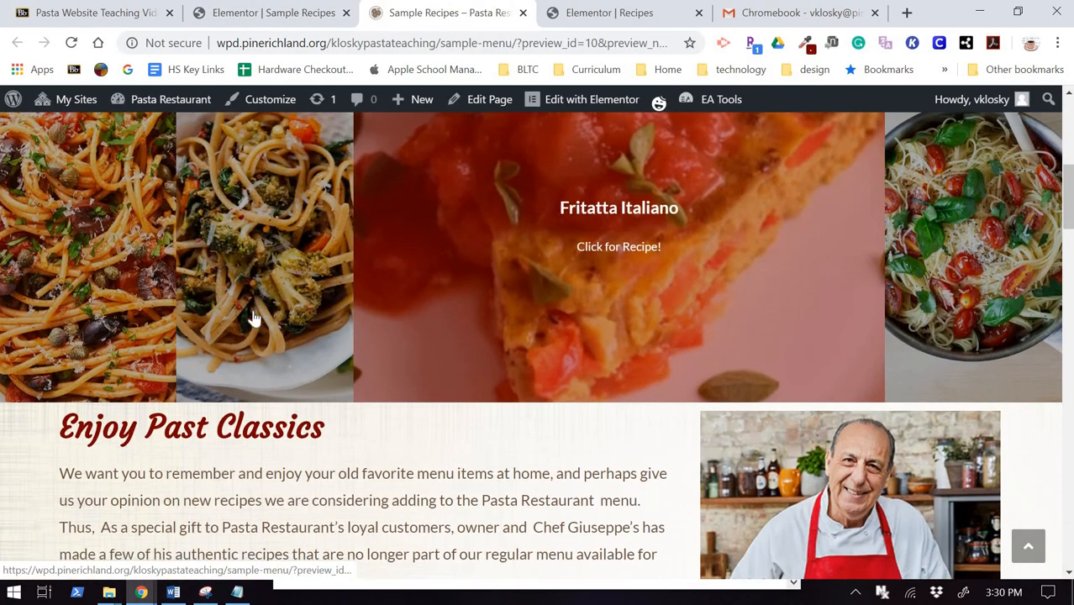
{"action": "scroll", "coordinate": [655, 290], "scroll_direction": "down", "scroll_amount": 7}
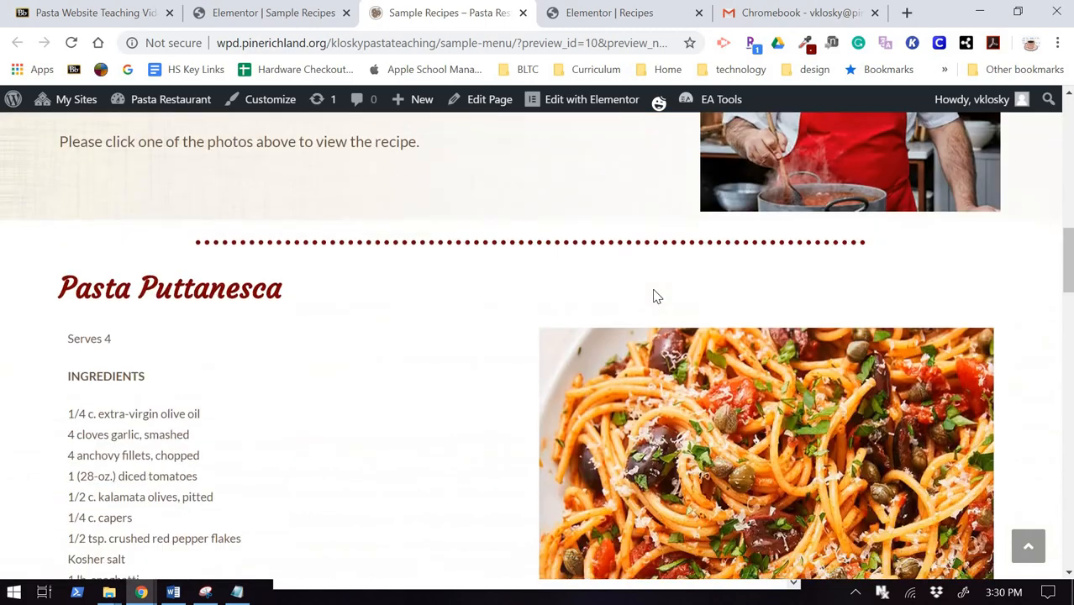
{"action": "scroll", "coordinate": [657, 296], "scroll_direction": "up", "scroll_amount": 3}
{"action": "scroll", "coordinate": [656, 296], "scroll_direction": "down", "scroll_amount": 10}
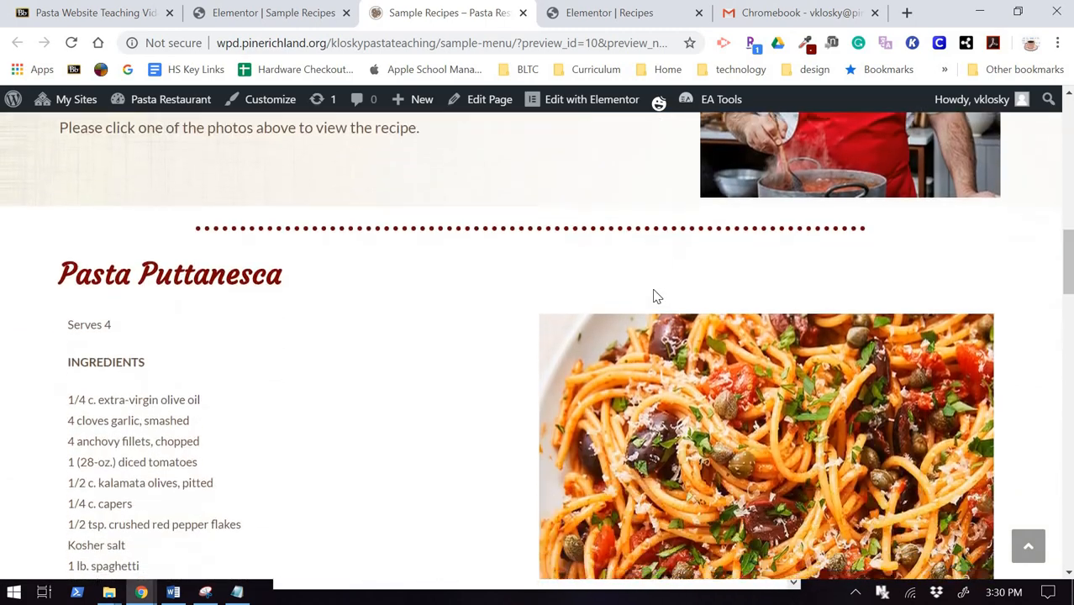
{"action": "scroll", "coordinate": [657, 296], "scroll_direction": "down", "scroll_amount": 3}
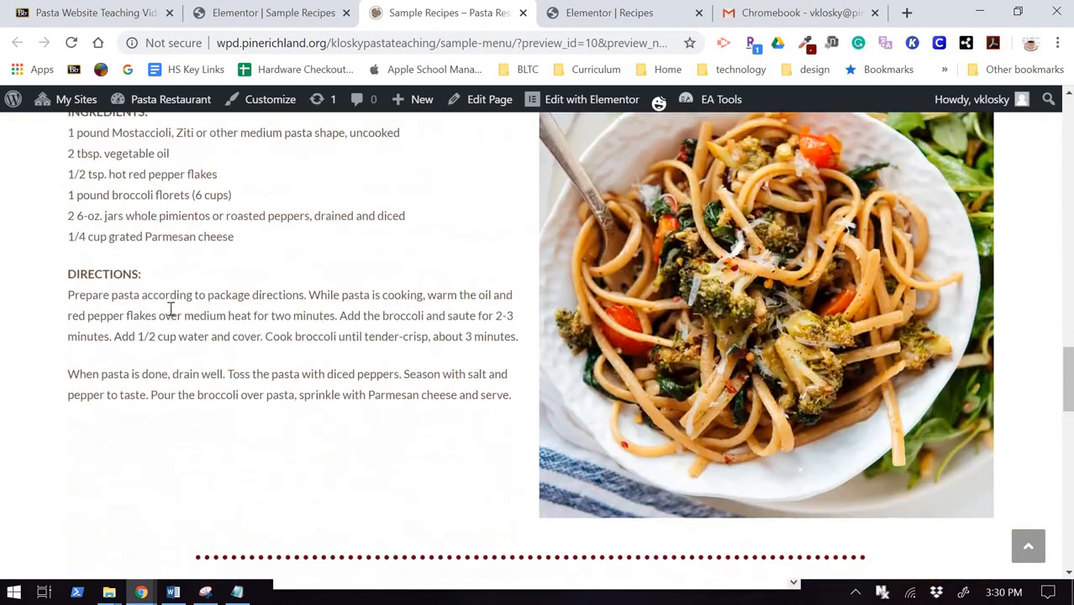
{"action": "scroll", "coordinate": [262, 366], "scroll_direction": "up", "scroll_amount": 10}
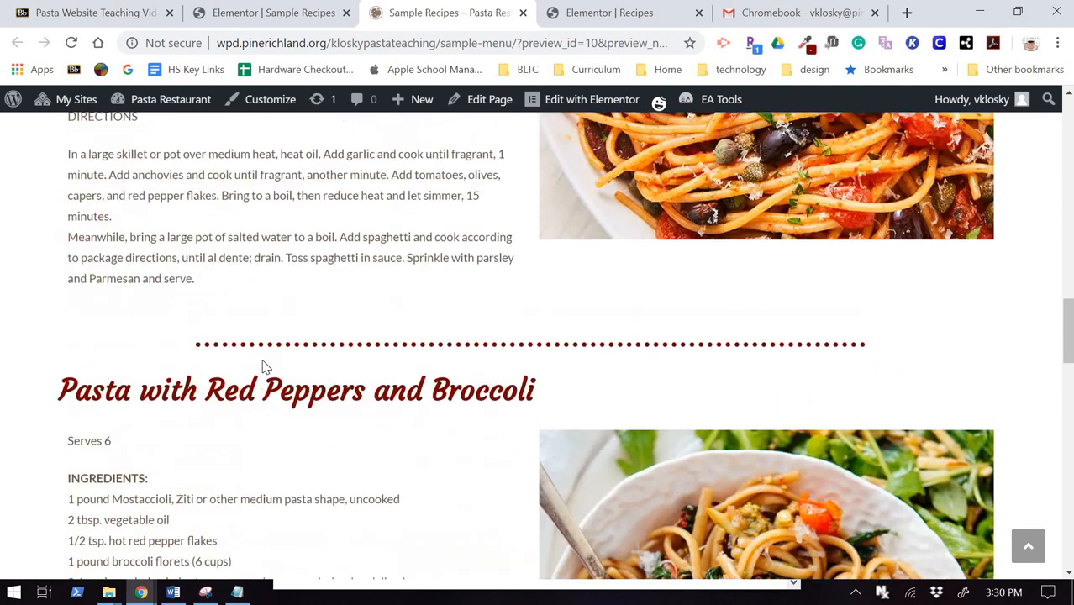
{"action": "scroll", "coordinate": [254, 384], "scroll_direction": "up", "scroll_amount": 3}
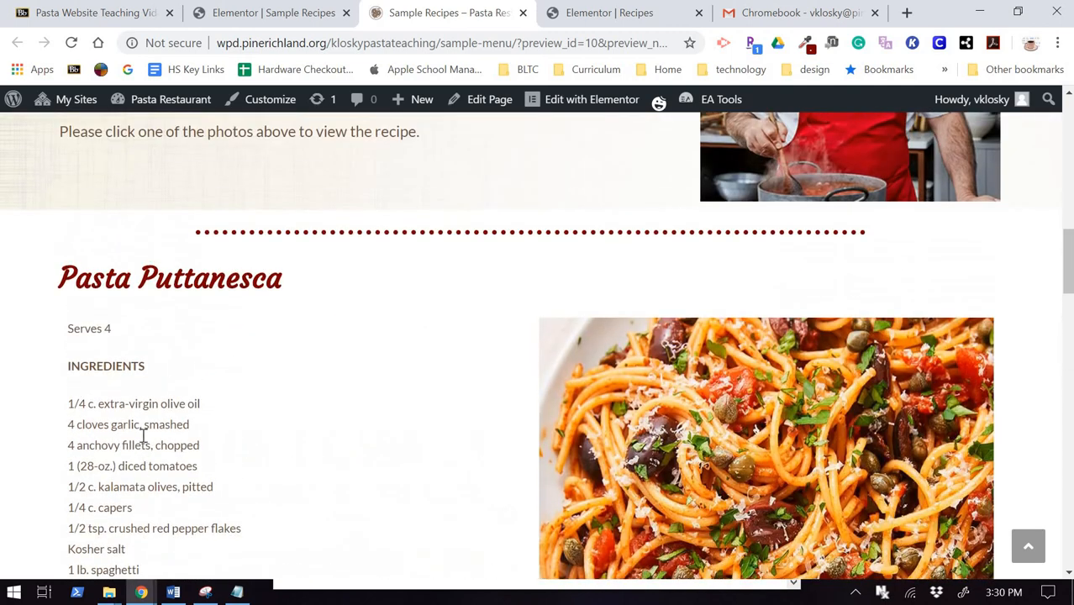
{"action": "scroll", "coordinate": [137, 464], "scroll_direction": "up", "scroll_amount": 2}
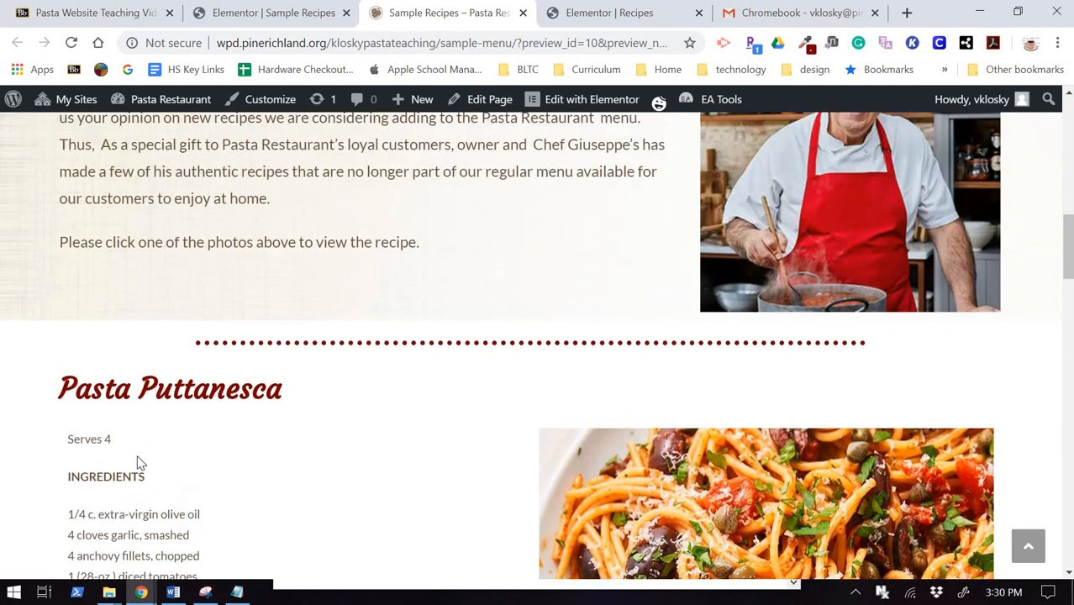
{"action": "scroll", "coordinate": [137, 464], "scroll_direction": "down", "scroll_amount": 5}
{"action": "scroll", "coordinate": [139, 465], "scroll_direction": "down", "scroll_amount": 8}
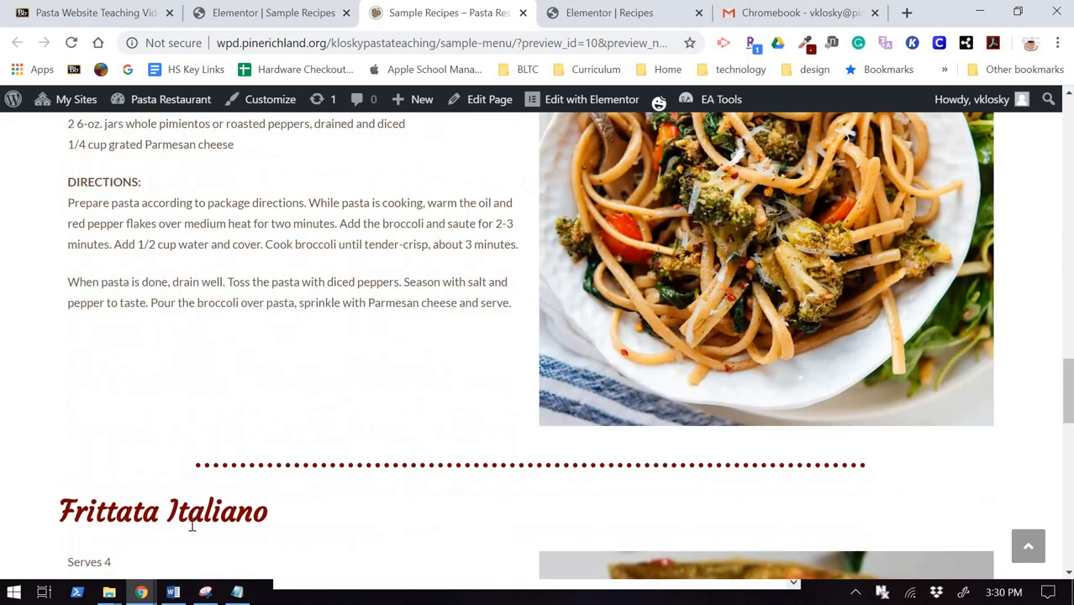
{"action": "scroll", "coordinate": [135, 346], "scroll_direction": "down", "scroll_amount": 5}
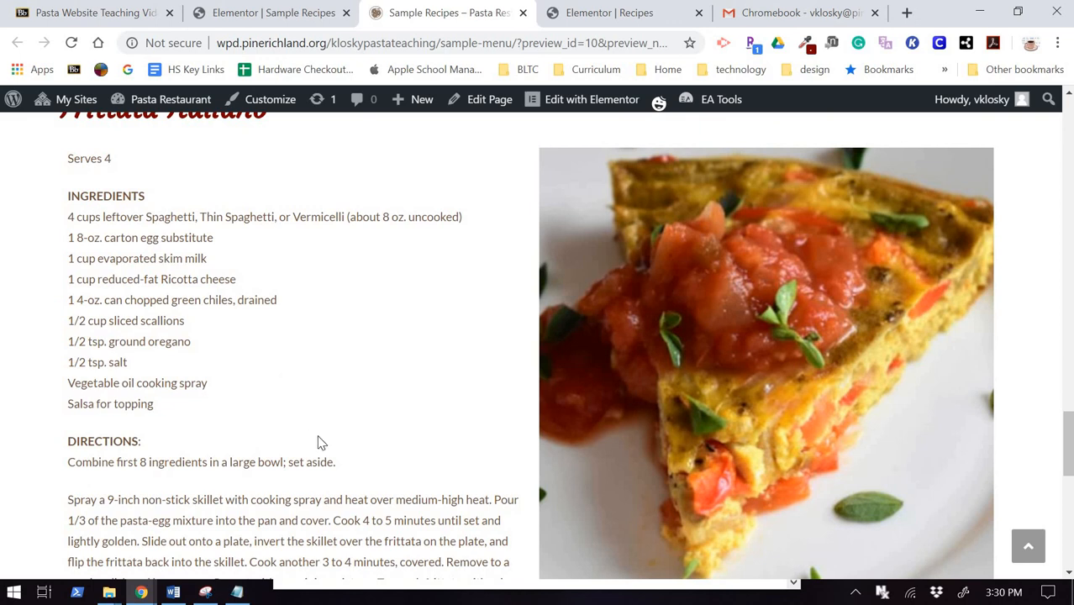
{"action": "scroll", "coordinate": [289, 446], "scroll_direction": "down", "scroll_amount": 5}
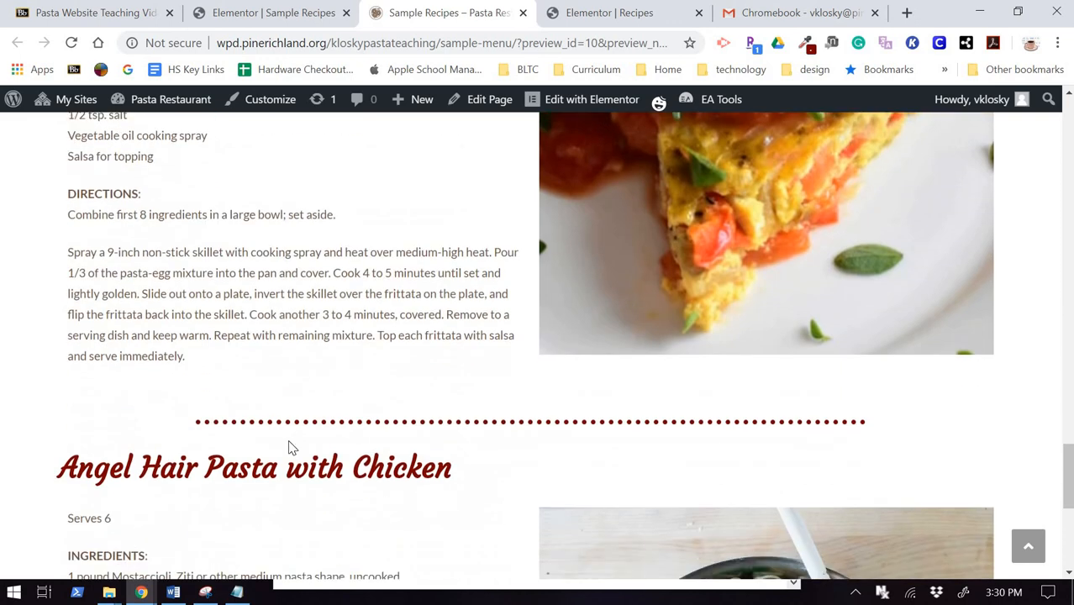